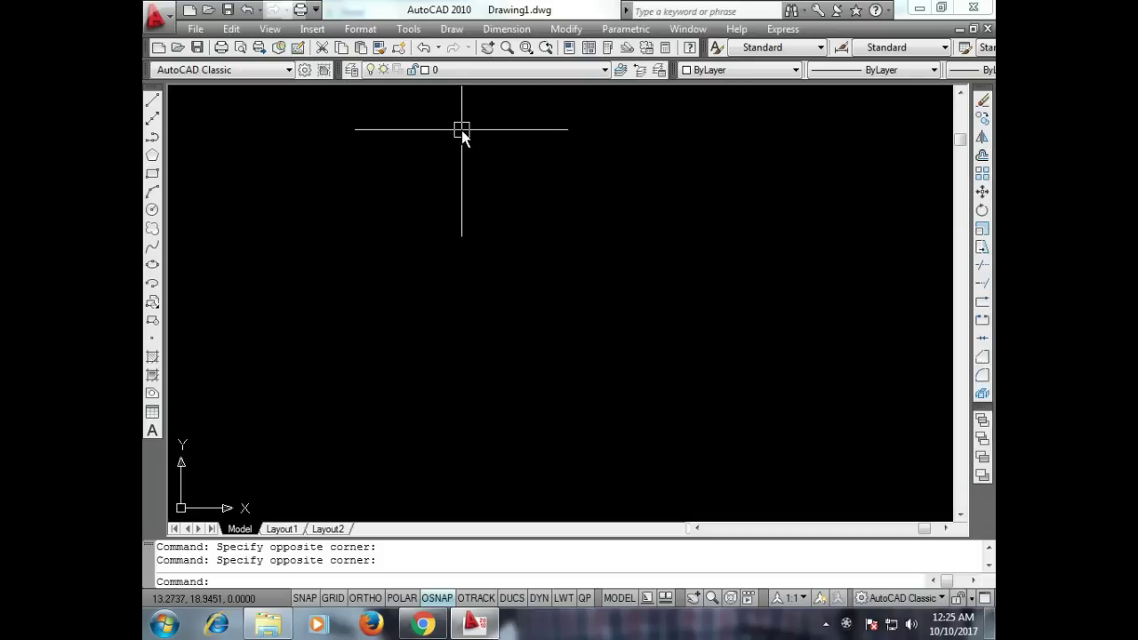
Draw a circle with a radius of 3 in the empty drawing area.
type("C")
key("Return")
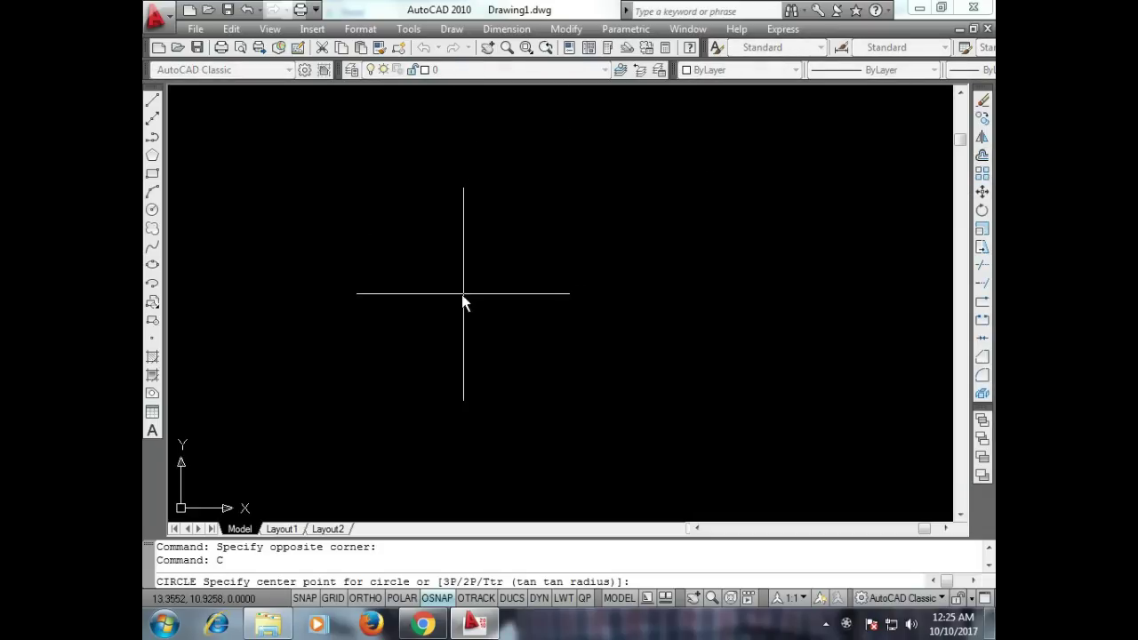
left_click(460, 280)
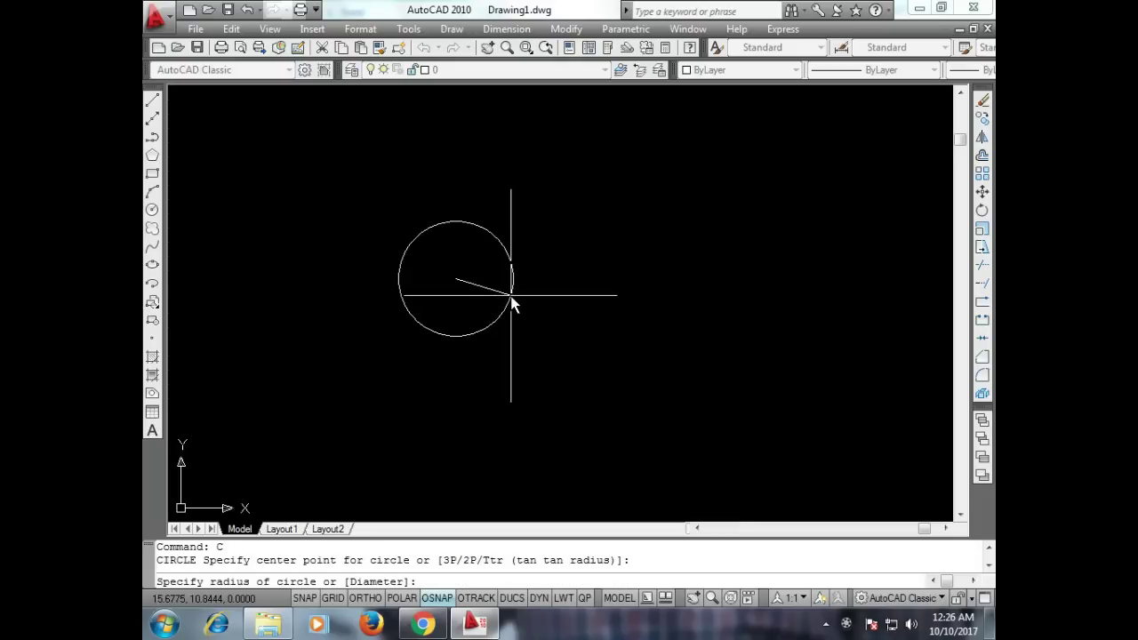
type("3")
key("Return")
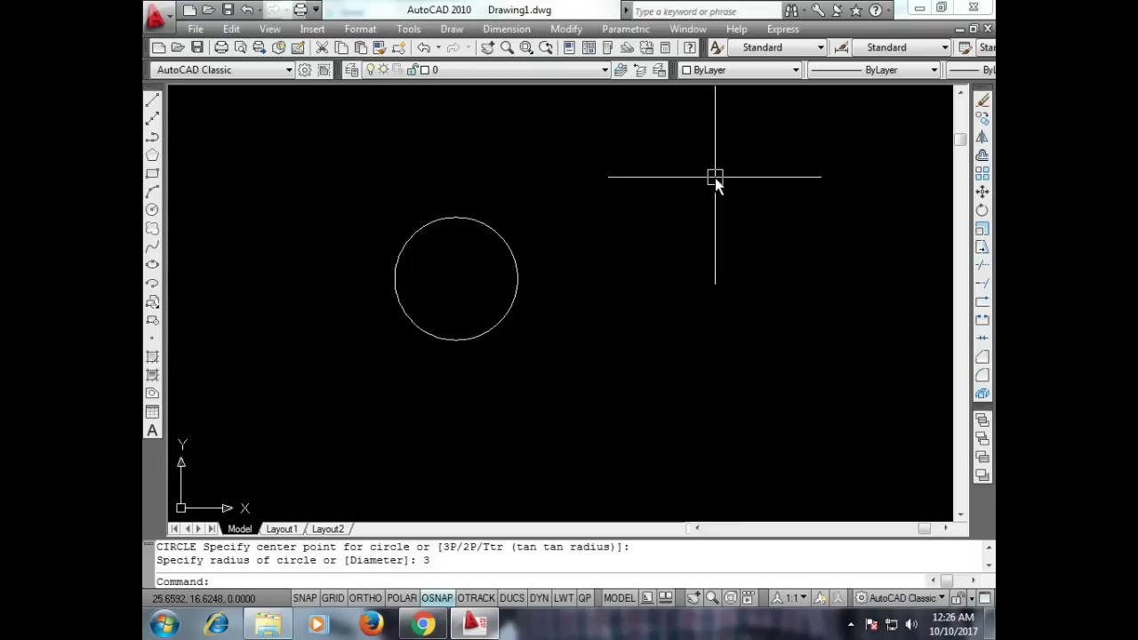
Offset the circle outward at a distance of 0.5, repeating from each new outermost circle to add nine rings.
type("O")
key("Return")
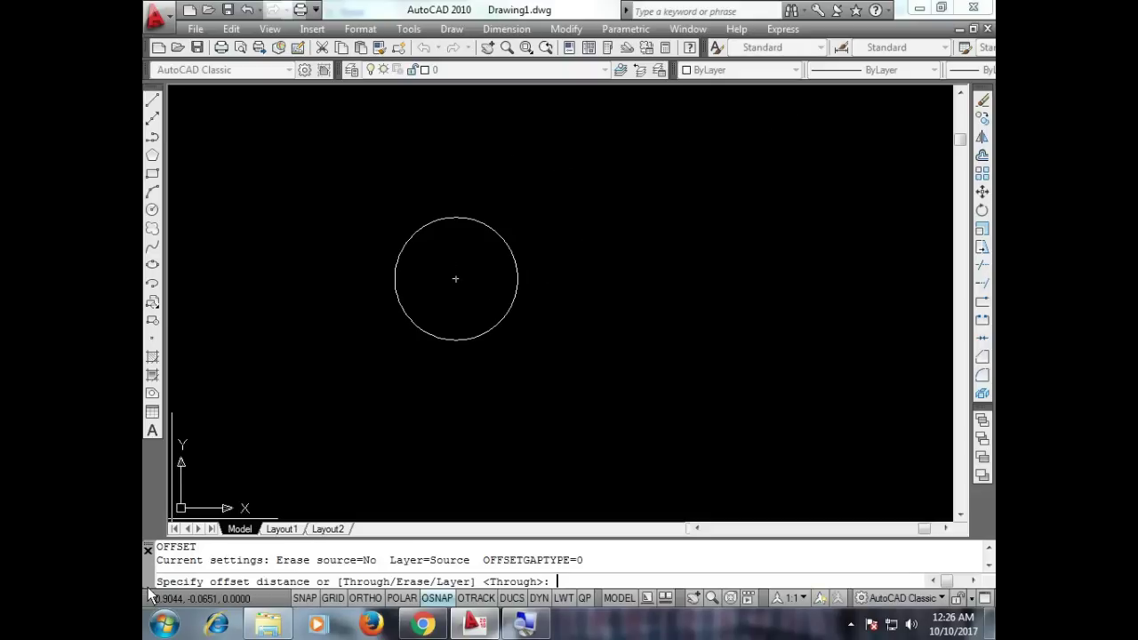
type(".5")
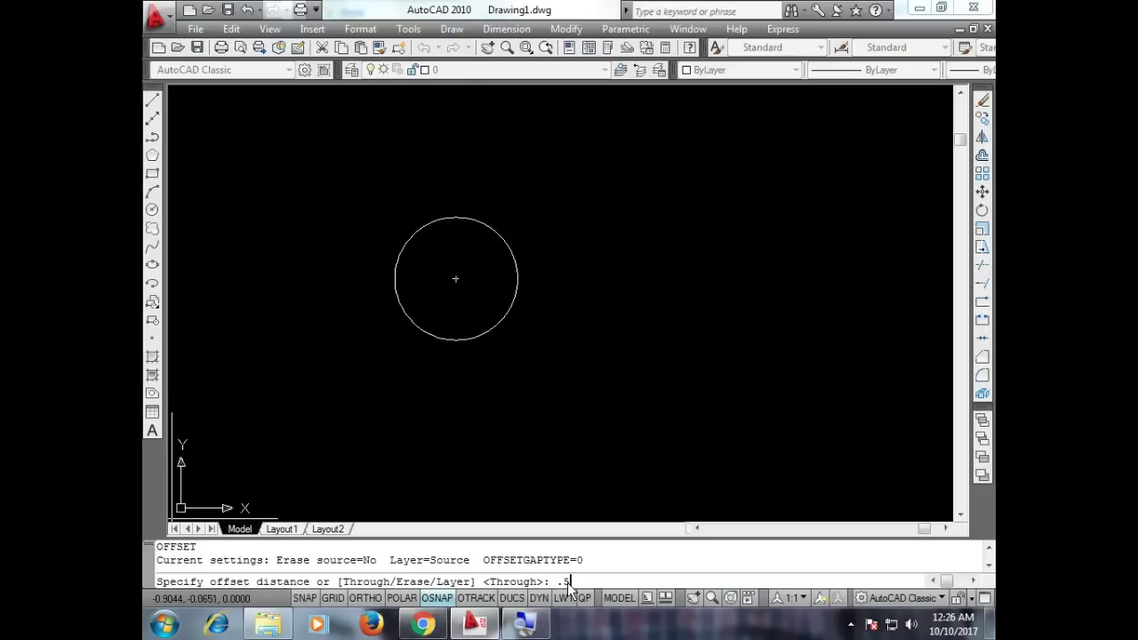
key("Return")
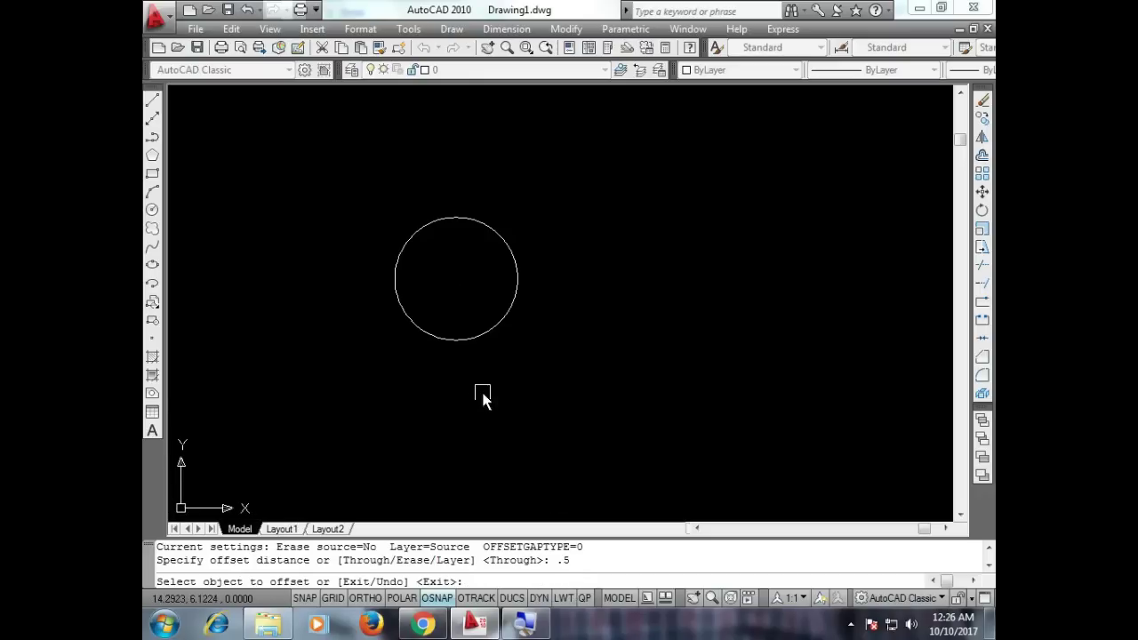
left_click(458, 341)
left_click(456, 362)
left_click(451, 350)
left_click(448, 373)
left_click(446, 361)
left_click(444, 386)
left_click(440, 372)
left_click(439, 388)
left_click(440, 381)
left_click(440, 400)
left_click(438, 392)
left_click(434, 404)
left_click(436, 402)
left_click(437, 412)
left_click(435, 413)
left_click(428, 435)
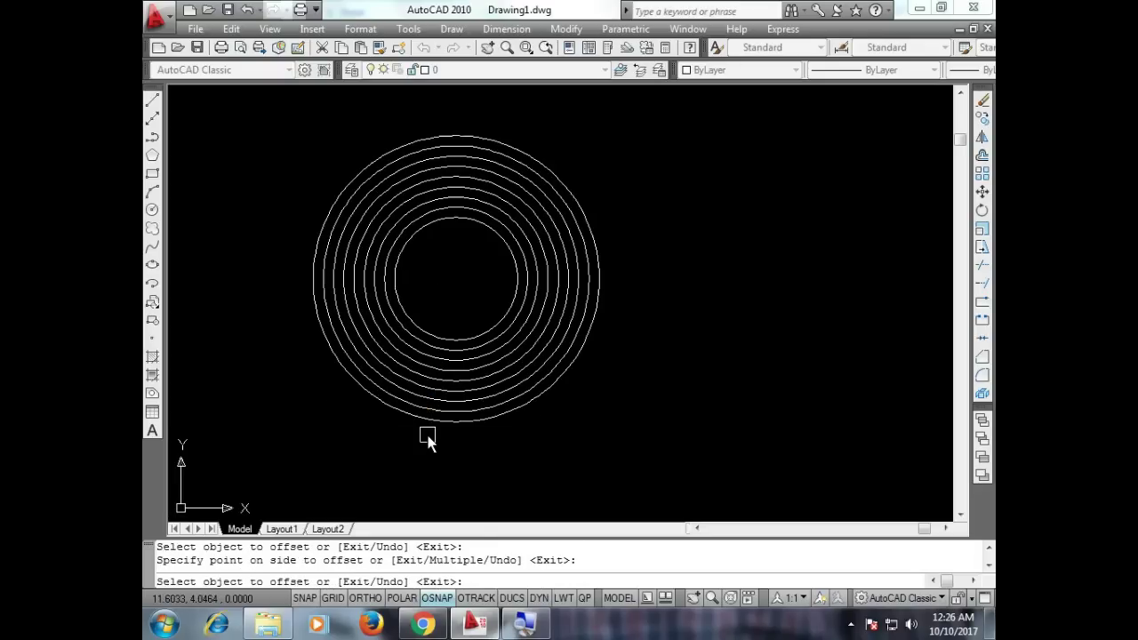
left_click(425, 424)
left_click(426, 430)
Offset the original circle inward repeatedly at the same 0.5 distance until the rings reach the centre.
left_click(433, 335)
left_click(435, 325)
left_click(434, 321)
left_click(437, 315)
left_click(438, 314)
left_click(436, 310)
left_click(442, 310)
left_click(441, 307)
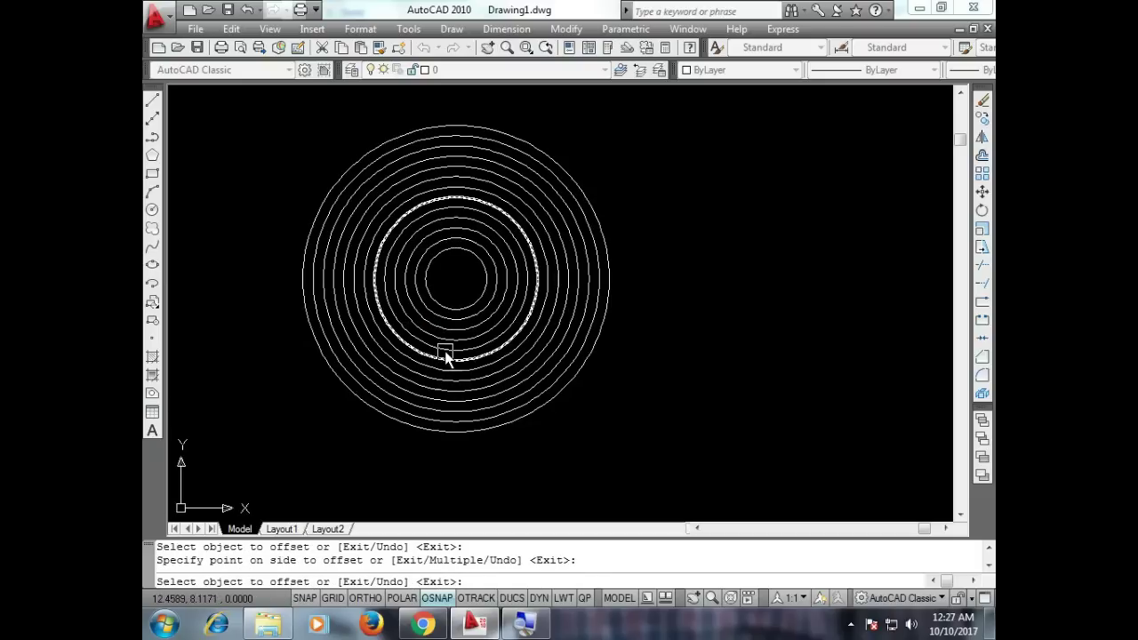
left_click(446, 309)
left_click(445, 293)
scroll(447, 293, "up", 3)
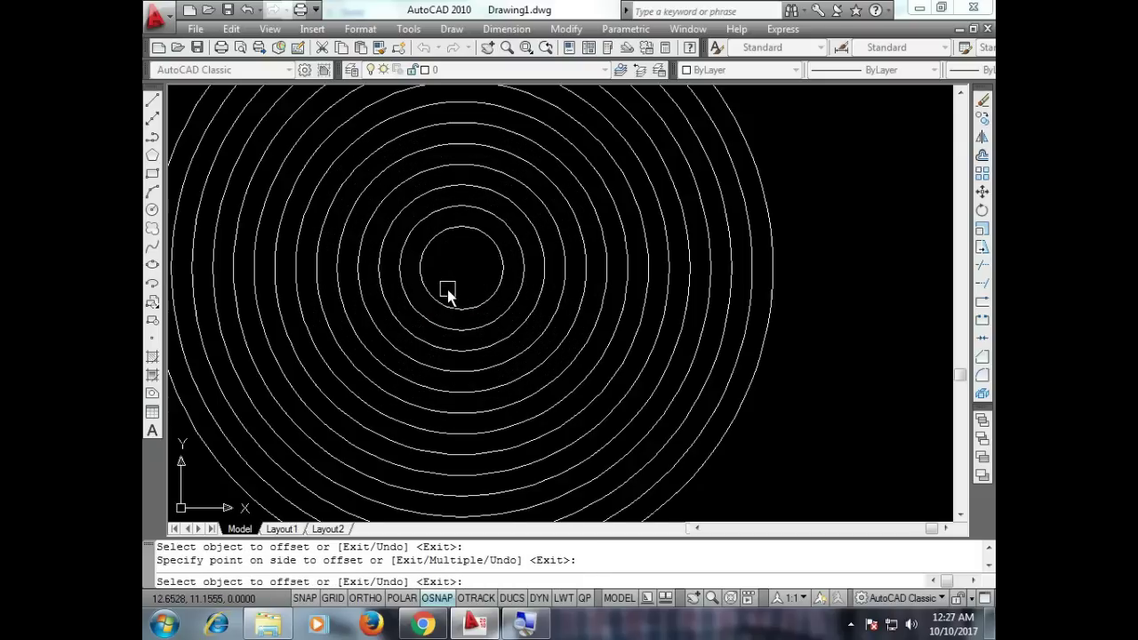
left_click(447, 293)
left_click(452, 285)
scroll(453, 284, "up", 3)
left_click(456, 280)
left_click(457, 281)
left_click(458, 270)
left_click(459, 269)
scroll(459, 273, "up", 2)
scroll(461, 281, "up", 3)
left_click(466, 295)
left_click(462, 315)
left_click(463, 273)
scroll(467, 271, "down", 5)
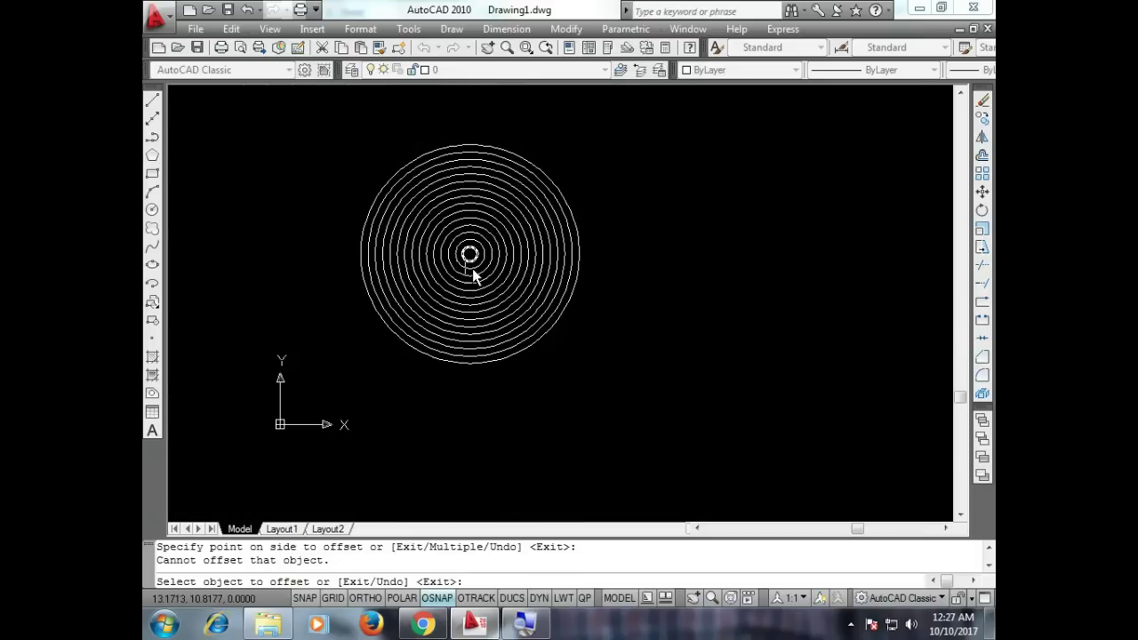
Offset the outermost circle outward four more times at the 0.5 distance and end the Offset command.
scroll(472, 302, "up", 2)
left_click(501, 382)
left_click(503, 387)
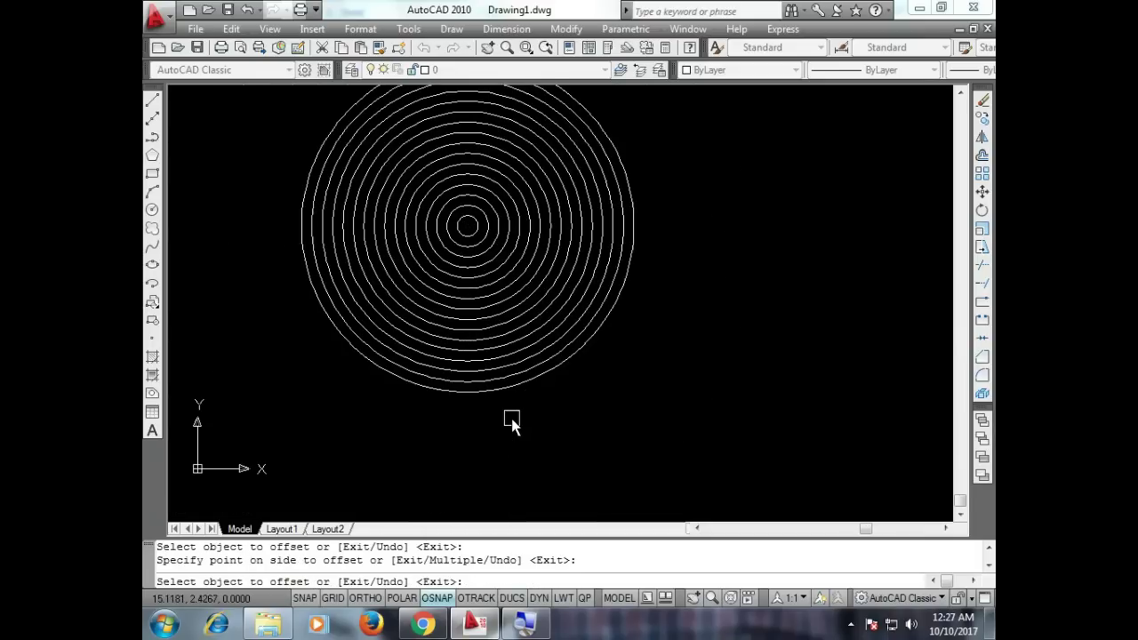
left_click(506, 397)
left_click(511, 428)
left_click(502, 401)
left_click(508, 436)
left_click(500, 416)
left_click(508, 442)
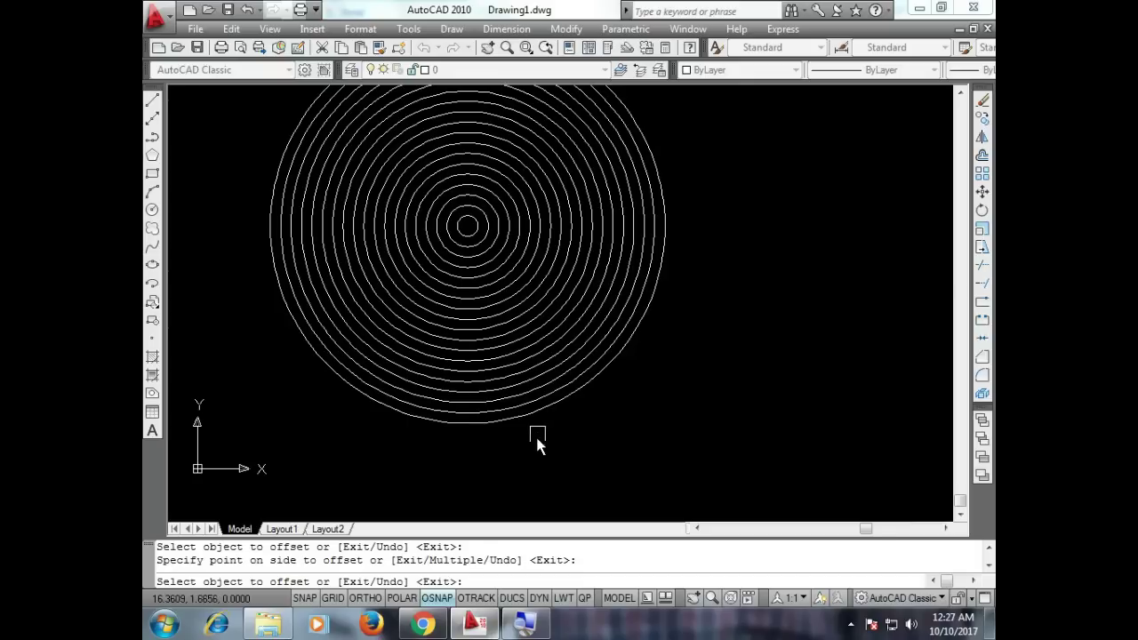
scroll(538, 440, "down", 2)
scroll(552, 346, "up", 2)
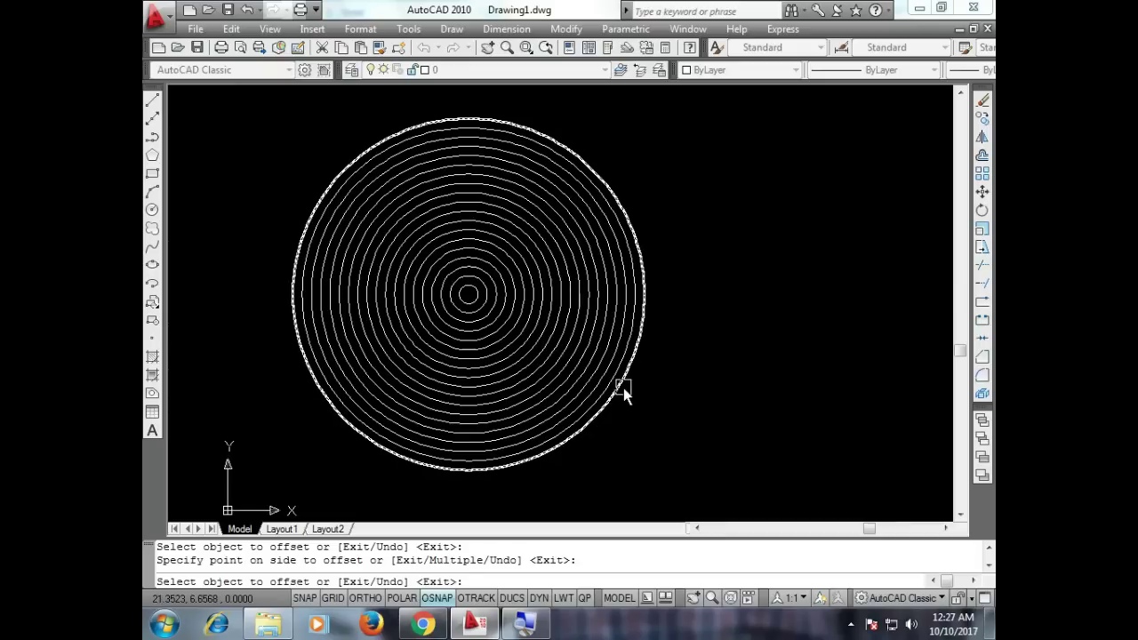
key("Escape")
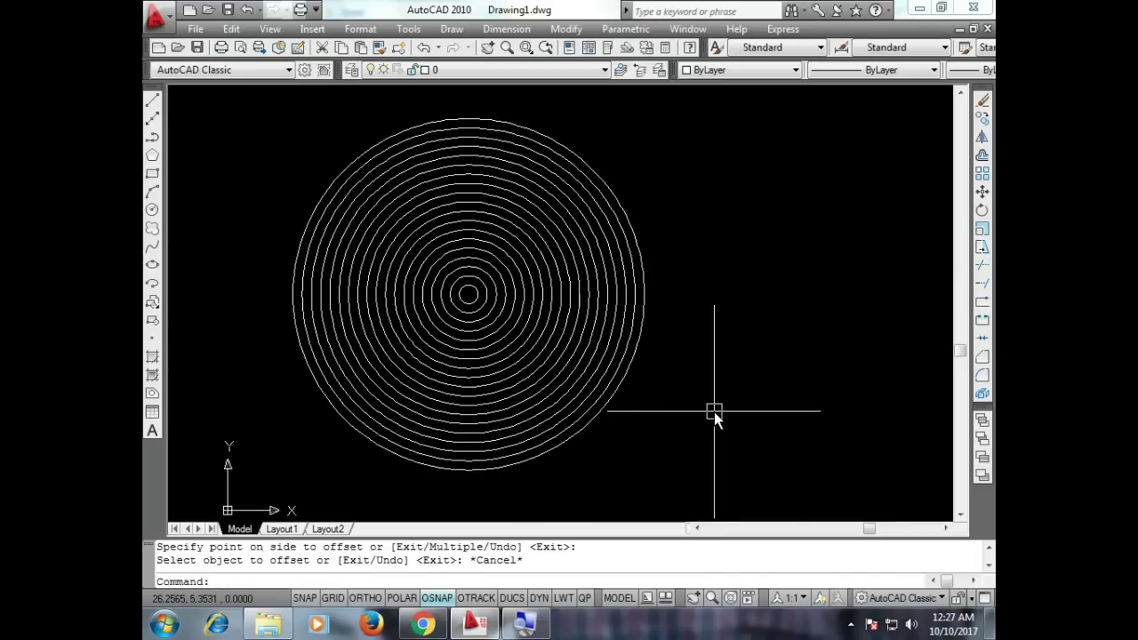
Erase all the concentric circles from the drawing.
key("ctrl+a")
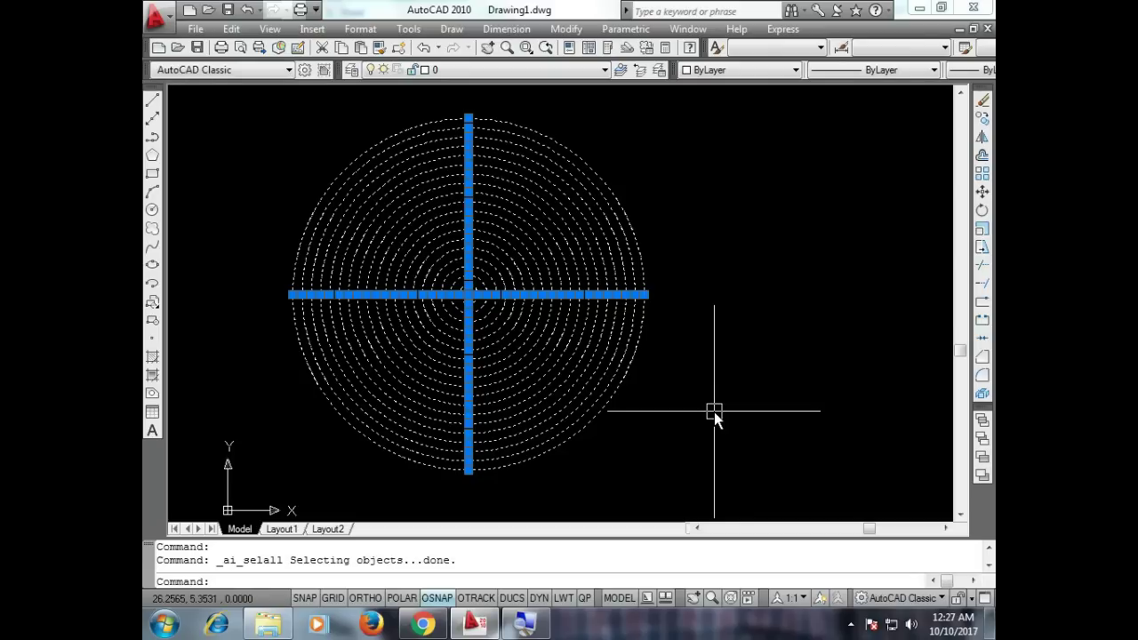
type("E")
key("Return")
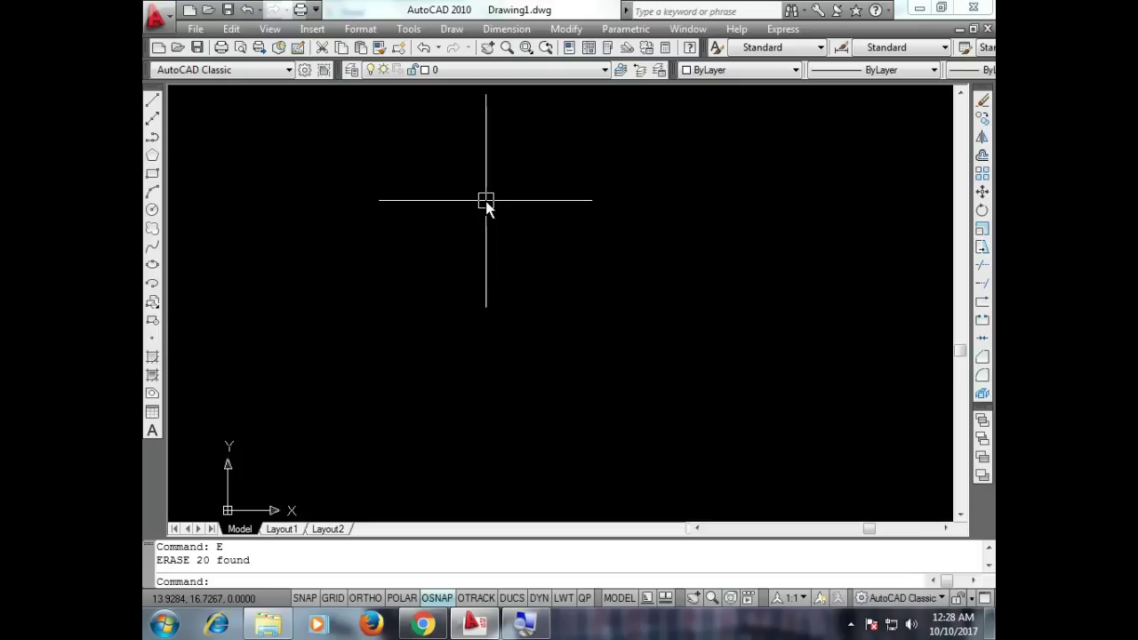
Draw a rectangle by dimensions with length 1 and width 1 in the empty drawing area.
type("REC")
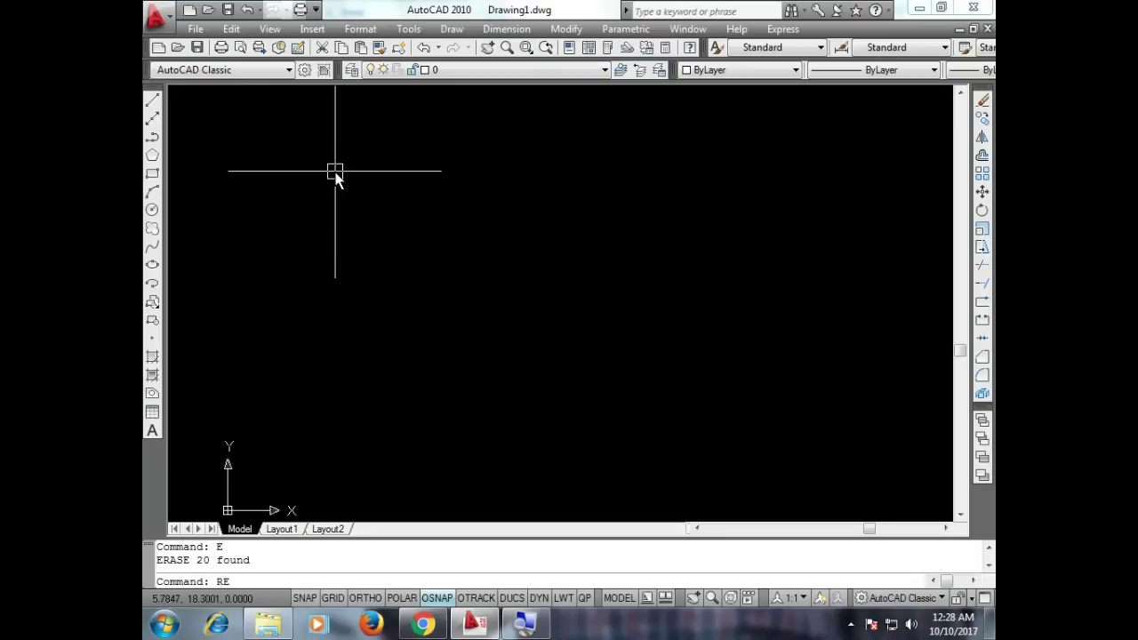
key("Return")
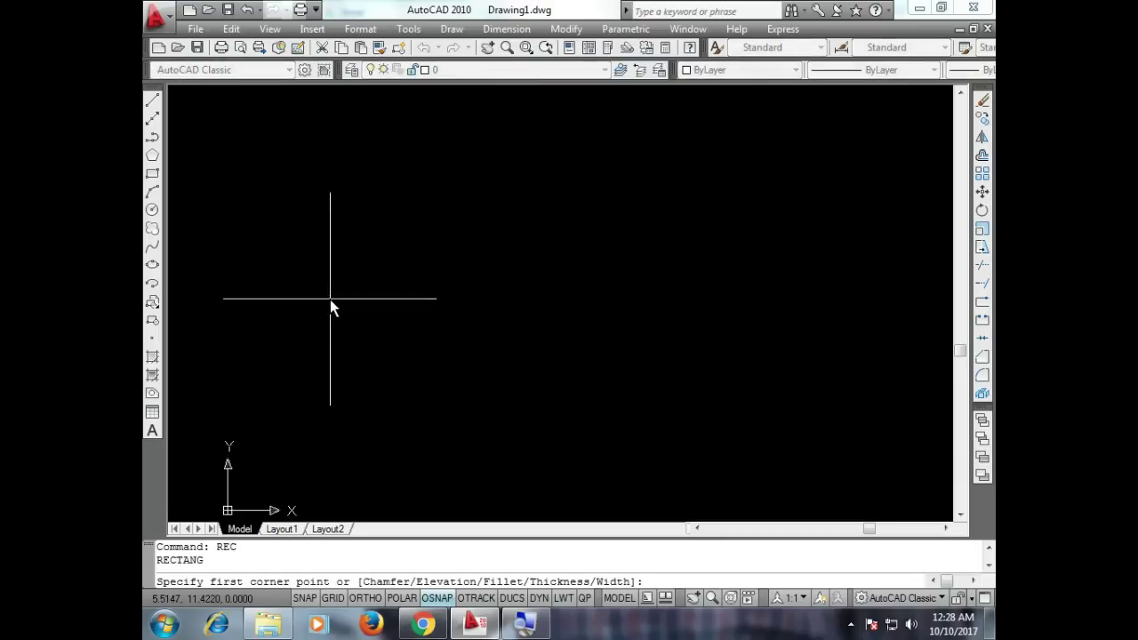
left_click(329, 293)
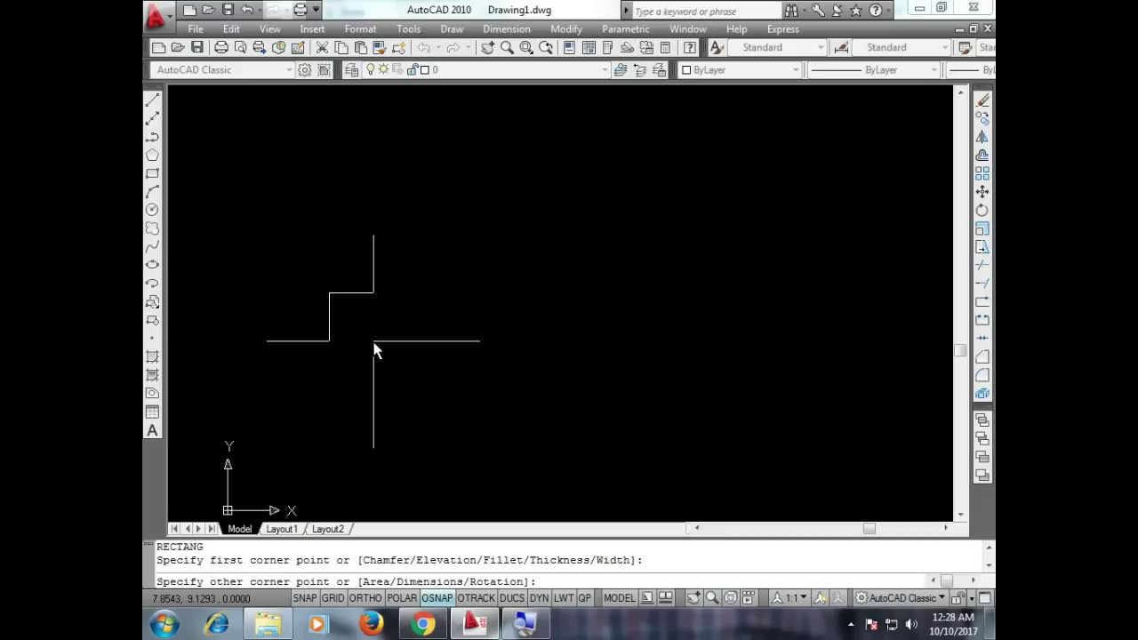
type("D")
key("Return")
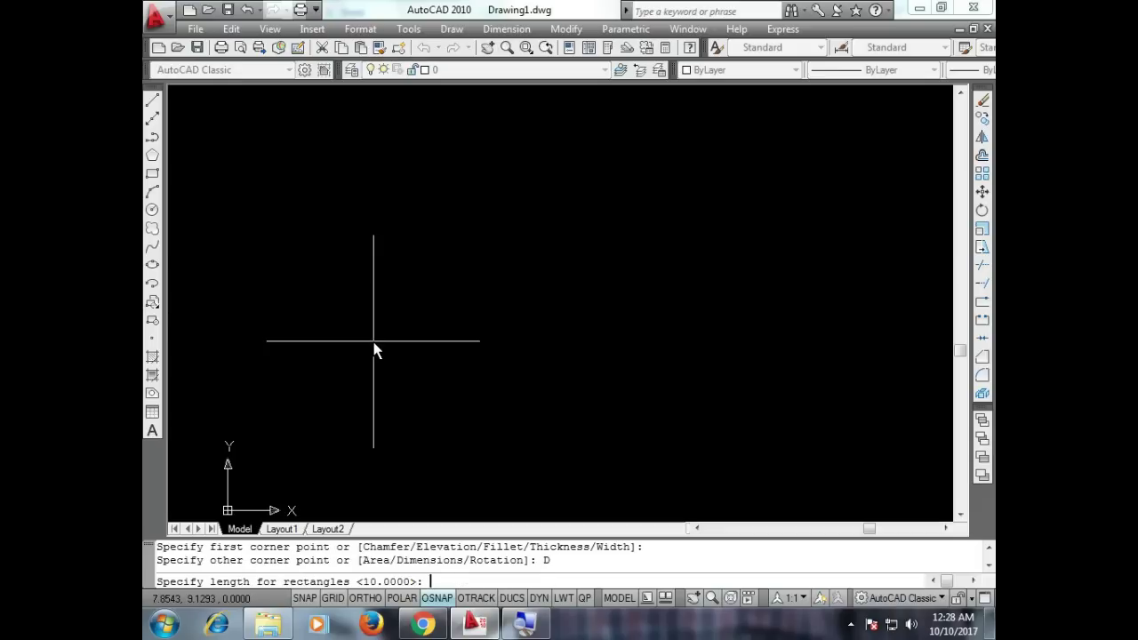
type("1")
key("Return")
type("1")
key("Return")
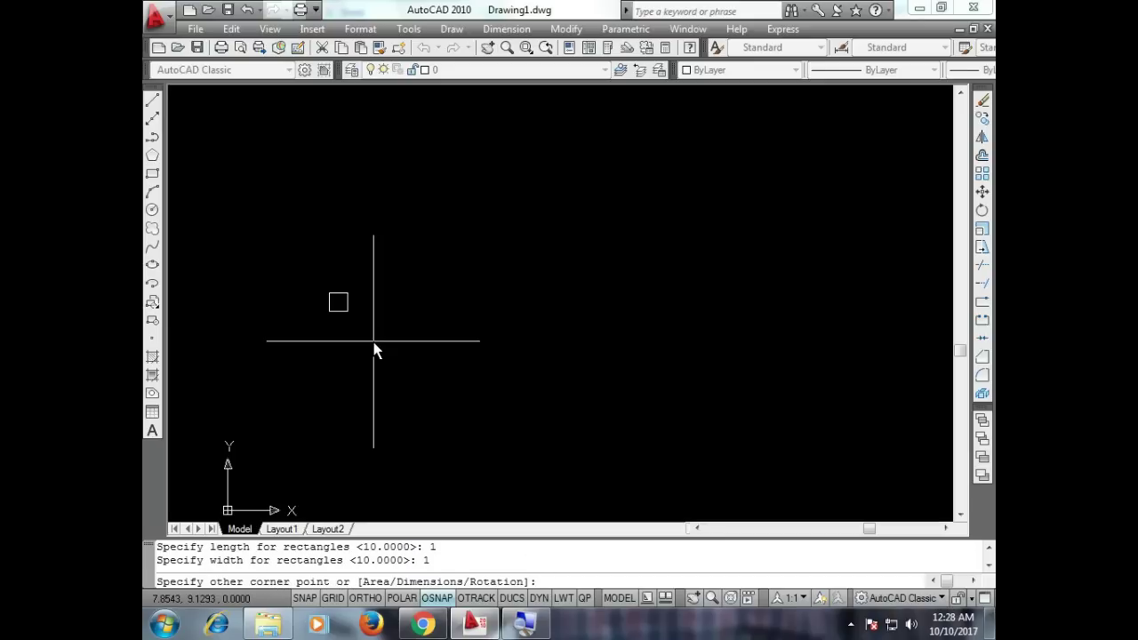
left_click(371, 346)
scroll(325, 296, "up", 3)
scroll(326, 296, "up", 2)
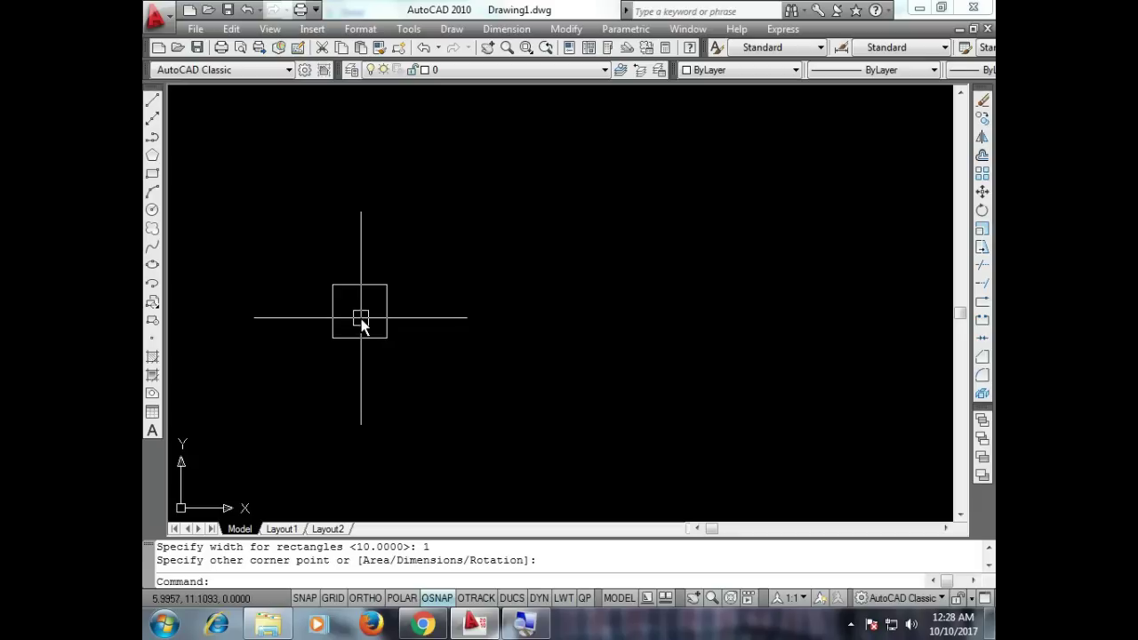
type("AR")
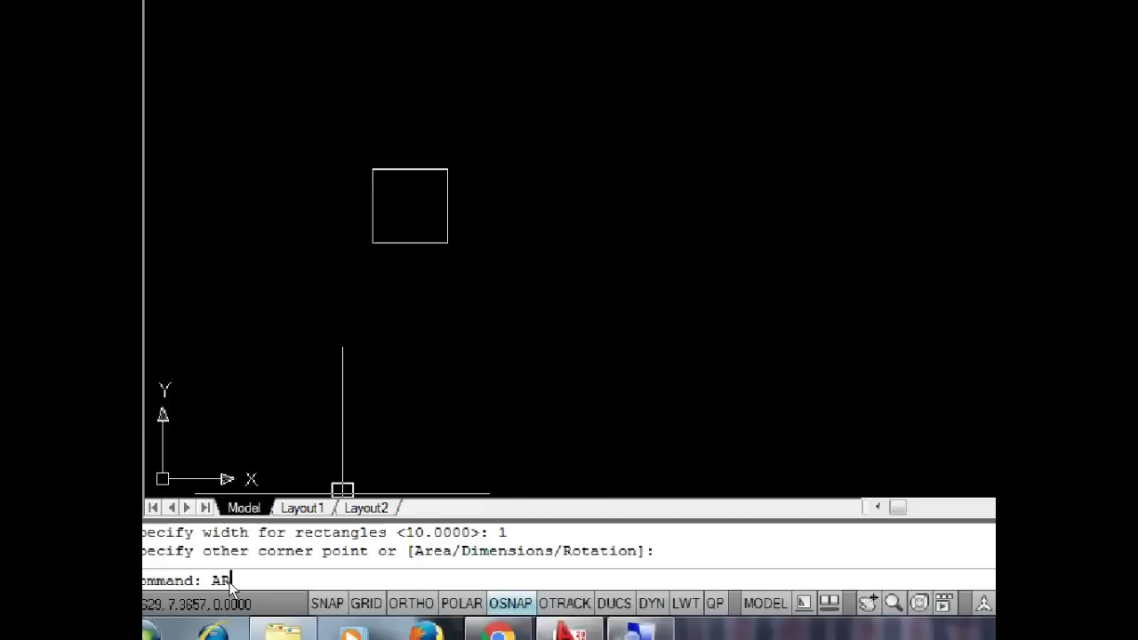
key("Return")
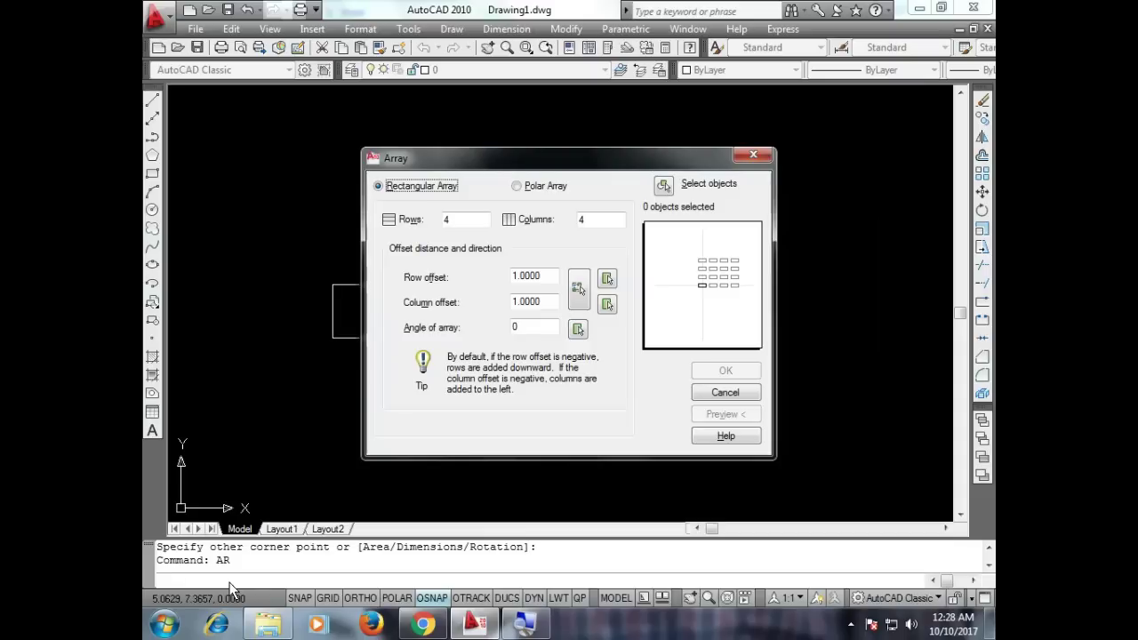
left_click(753, 155)
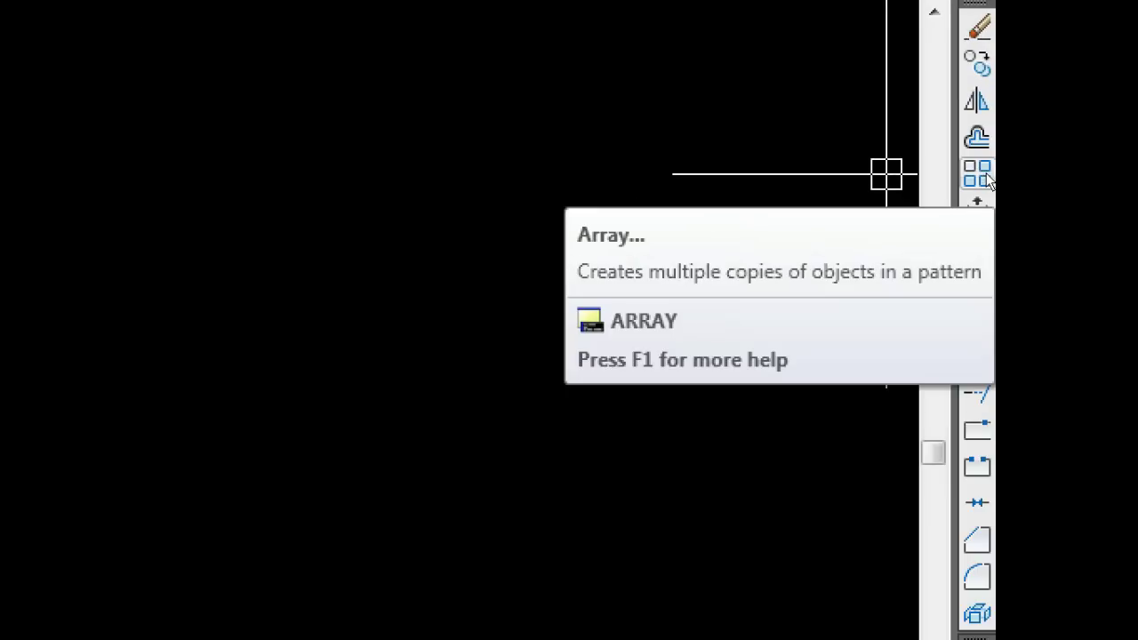
left_click(978, 174)
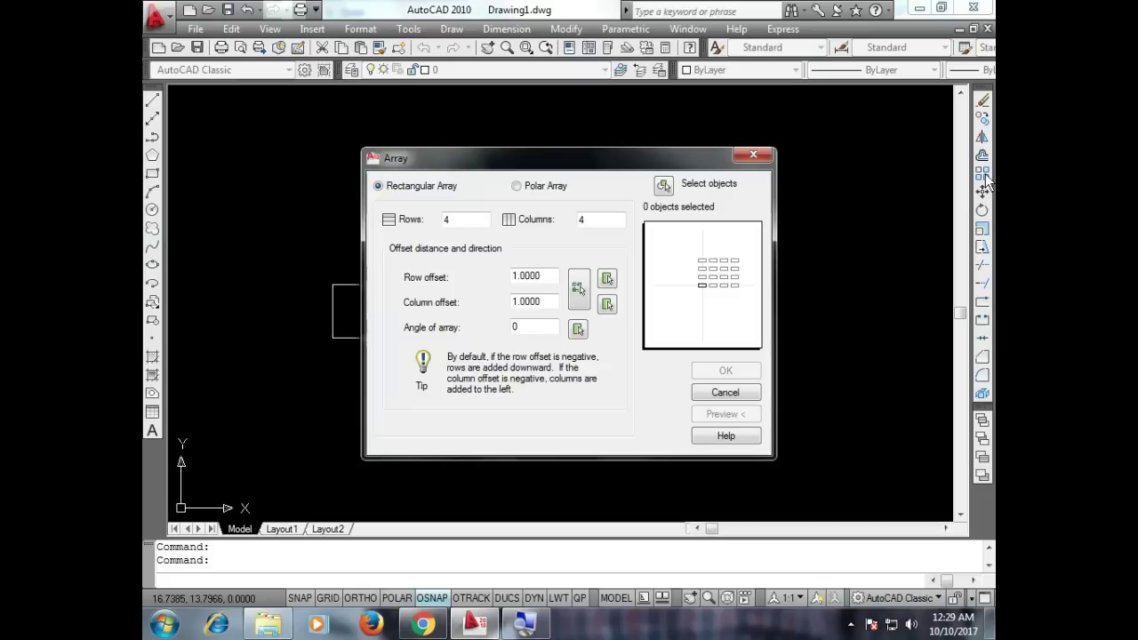
key("Escape")
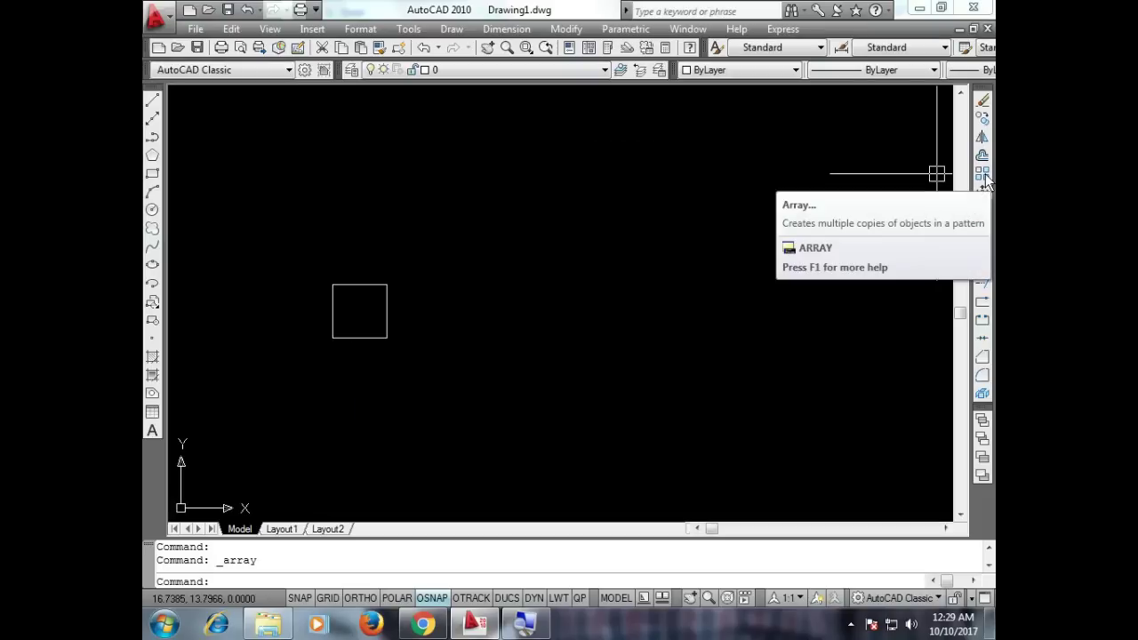
Start a rectangular array with 4 rows and 4 columns.
type("AR")
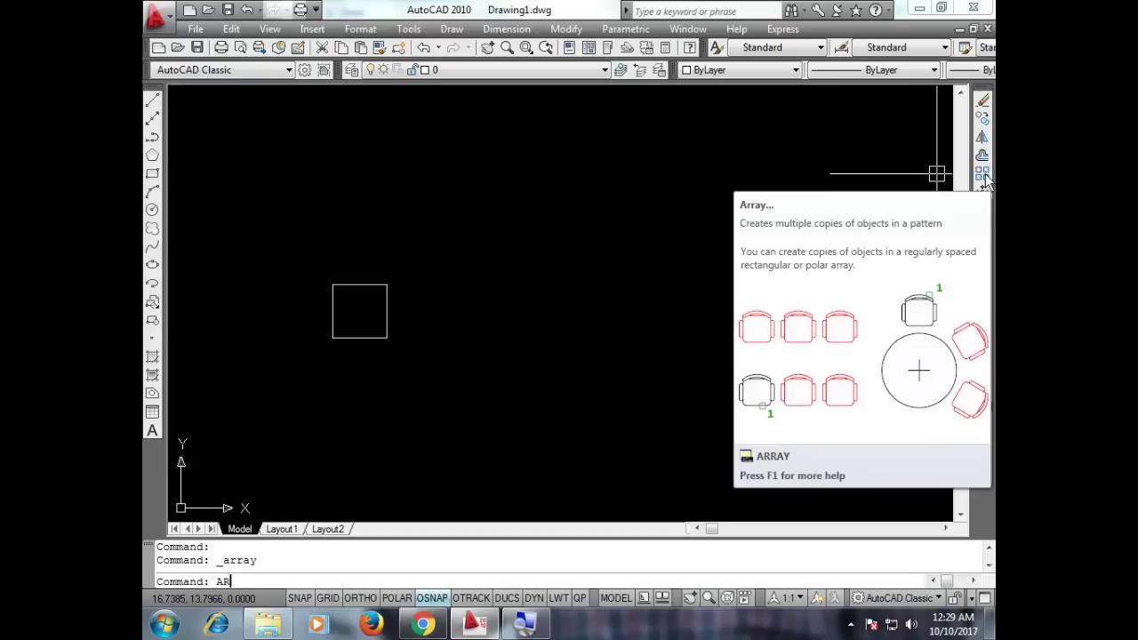
key("Return")
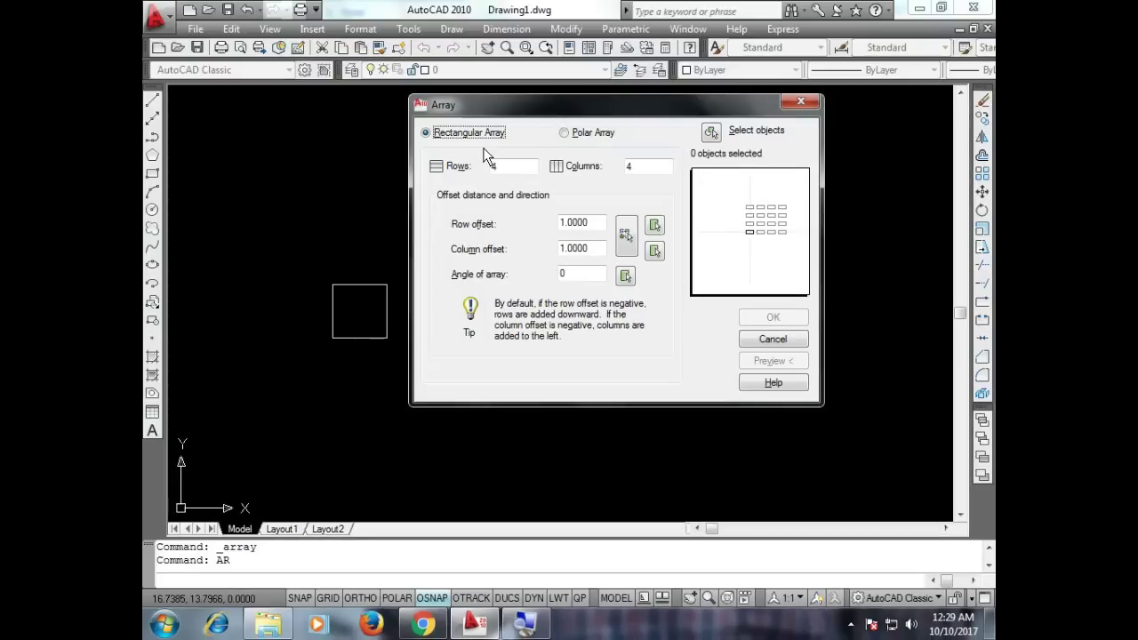
double_click(498, 166)
type("4")
double_click(504, 170)
type("4")
double_click(627, 166)
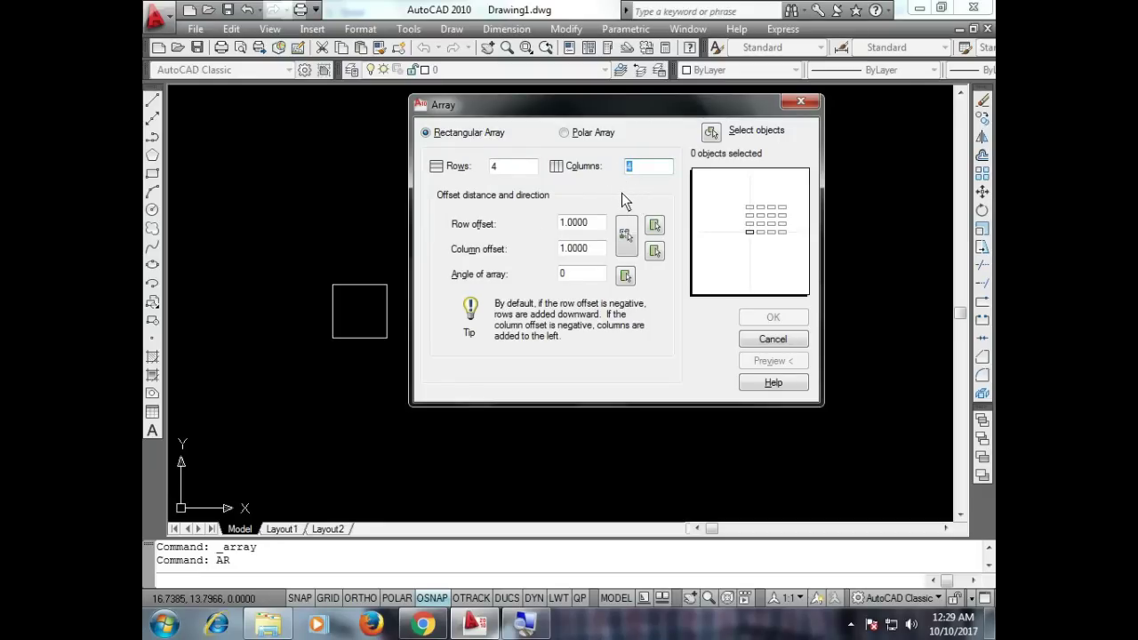
Choose the square as the array object and pick its opposite corners as the unit cell defining the row and column offsets.
left_click(711, 132)
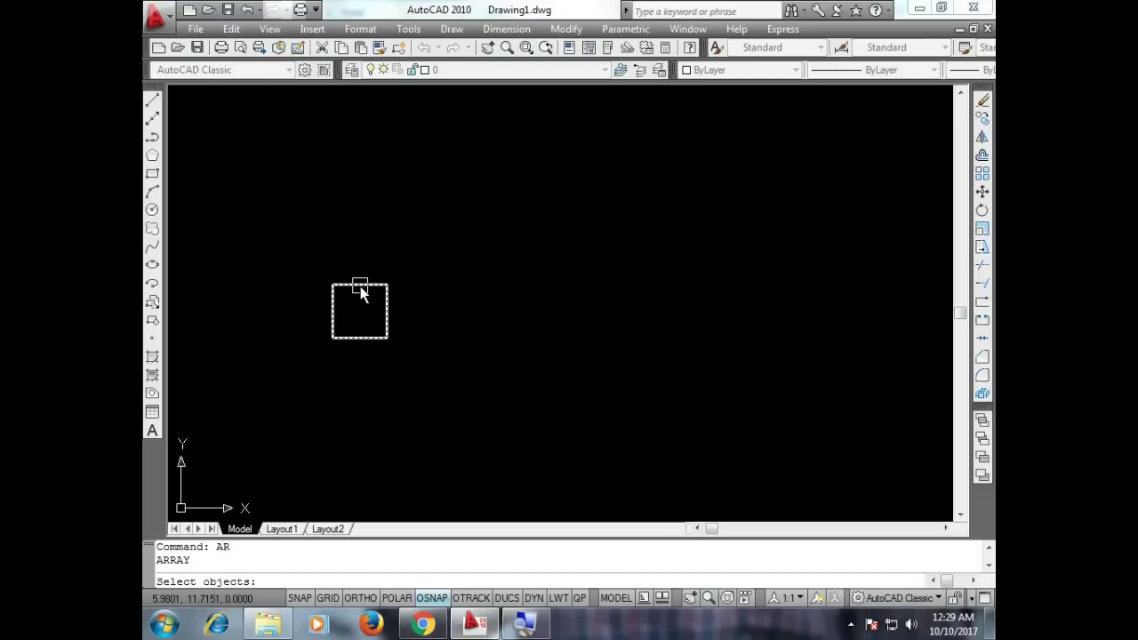
left_click(360, 286)
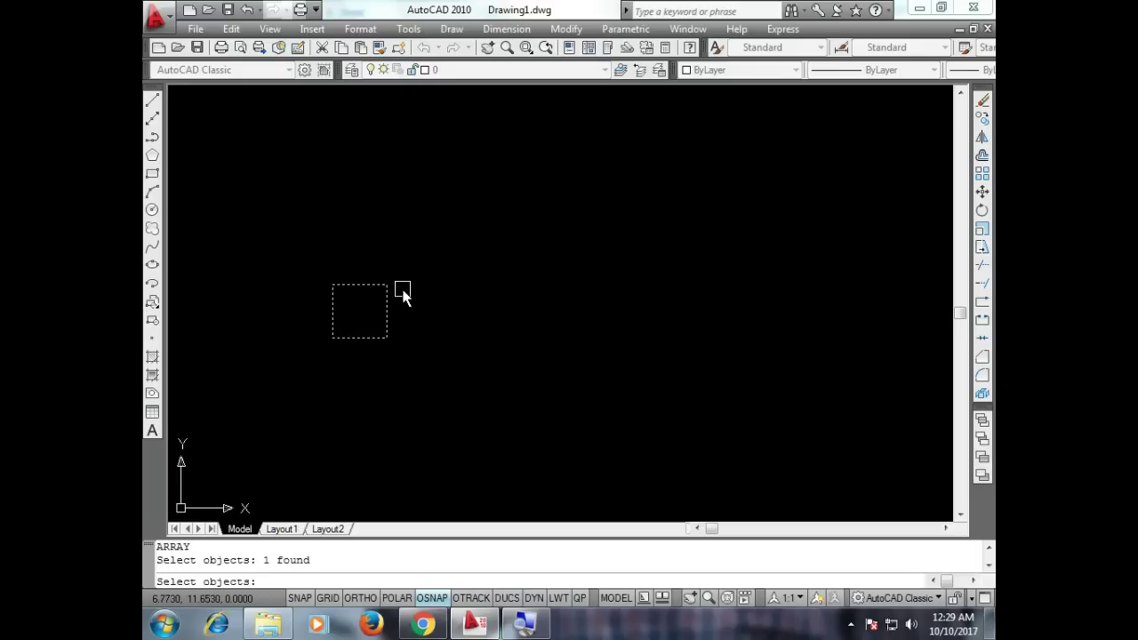
key("Return")
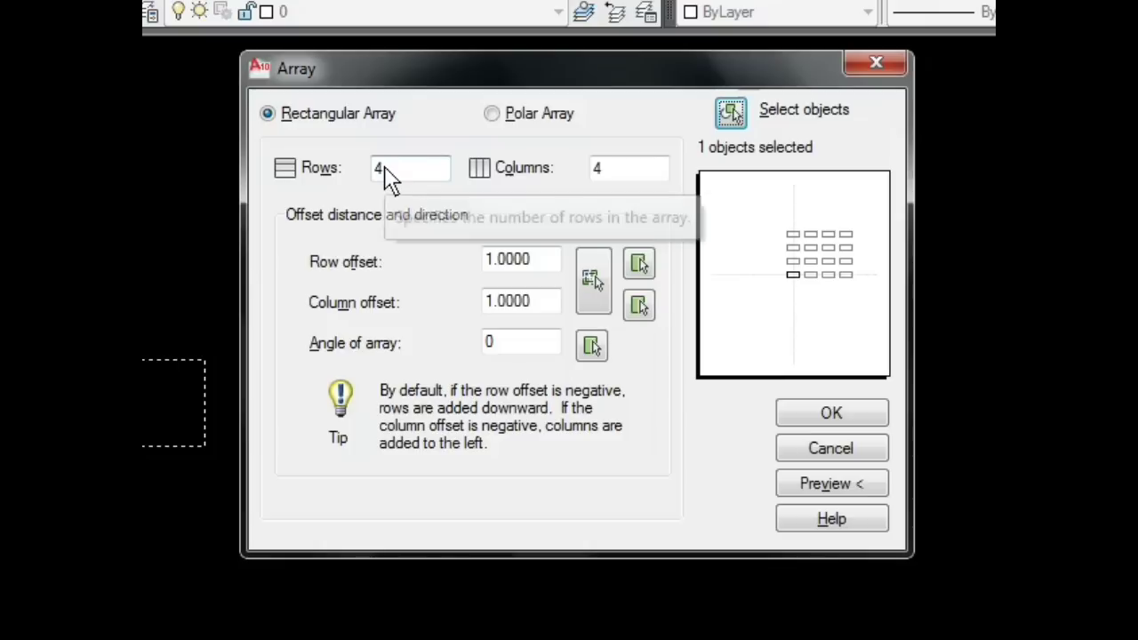
left_click(592, 279)
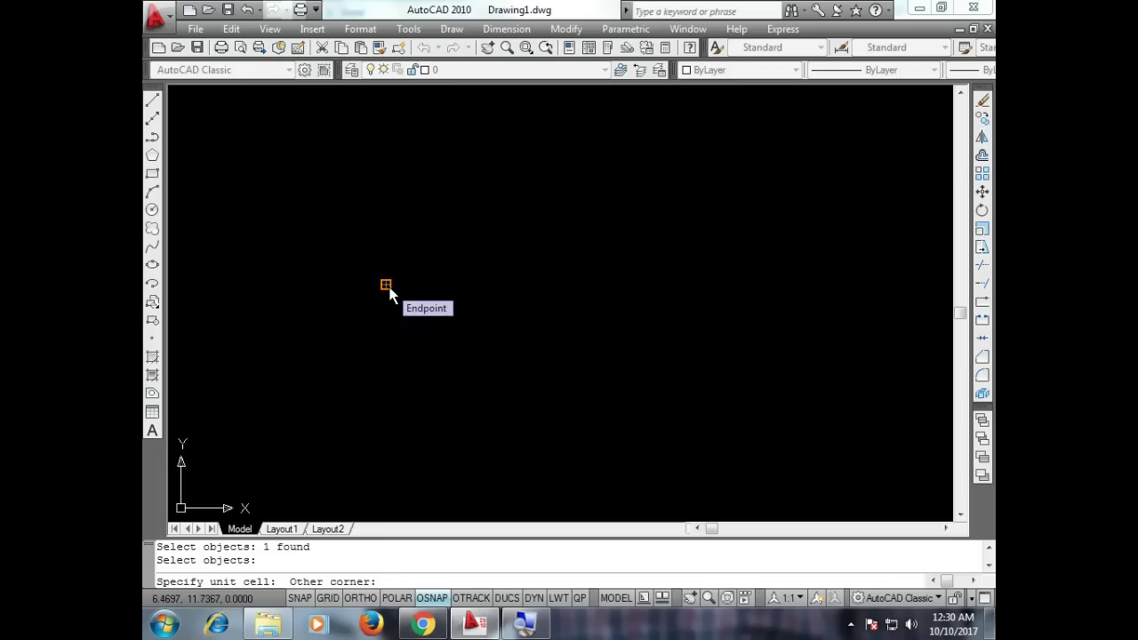
left_click(388, 289)
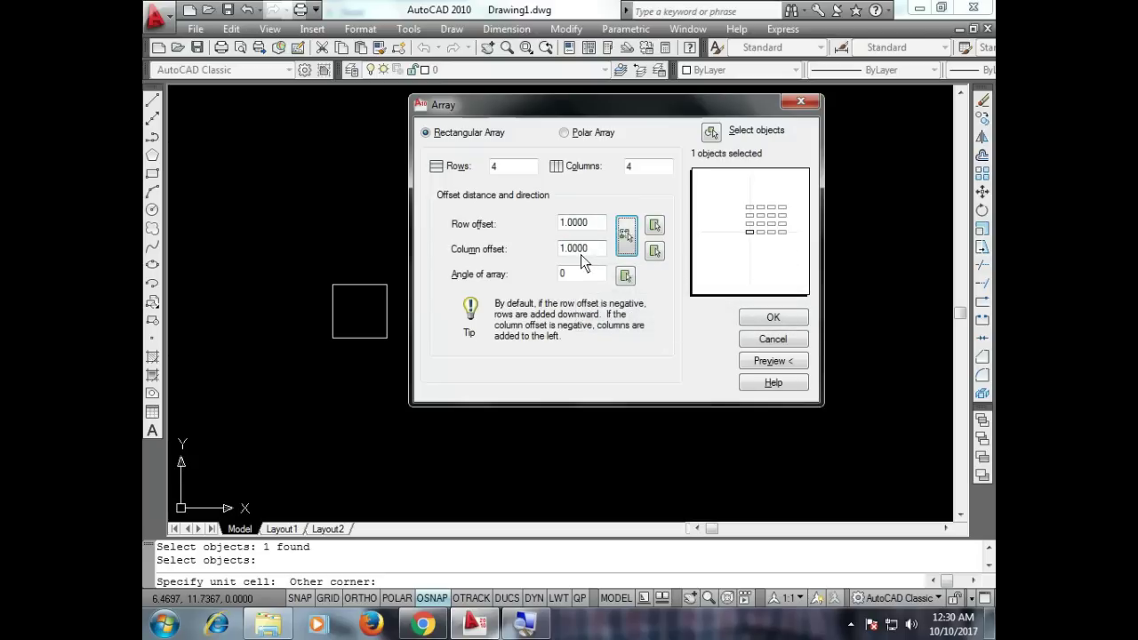
Try a larger unit cell from the square's lower-left corner to beyond its upper-right corner, with row offset 1.5376 and column offset 1.5987.
left_click(625, 236)
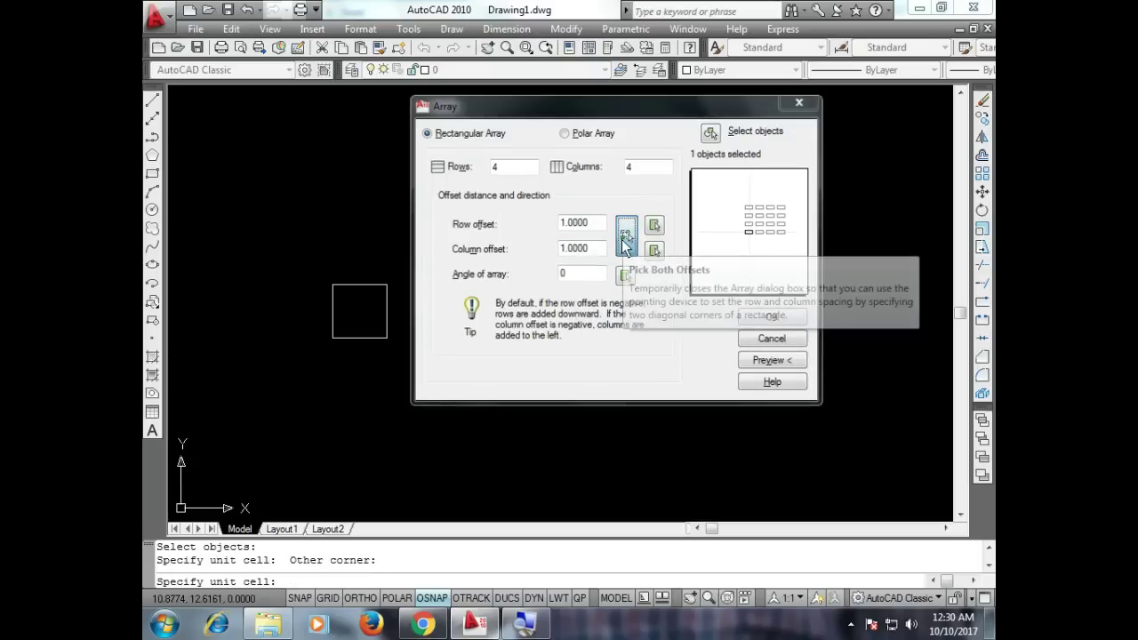
left_click(332, 337)
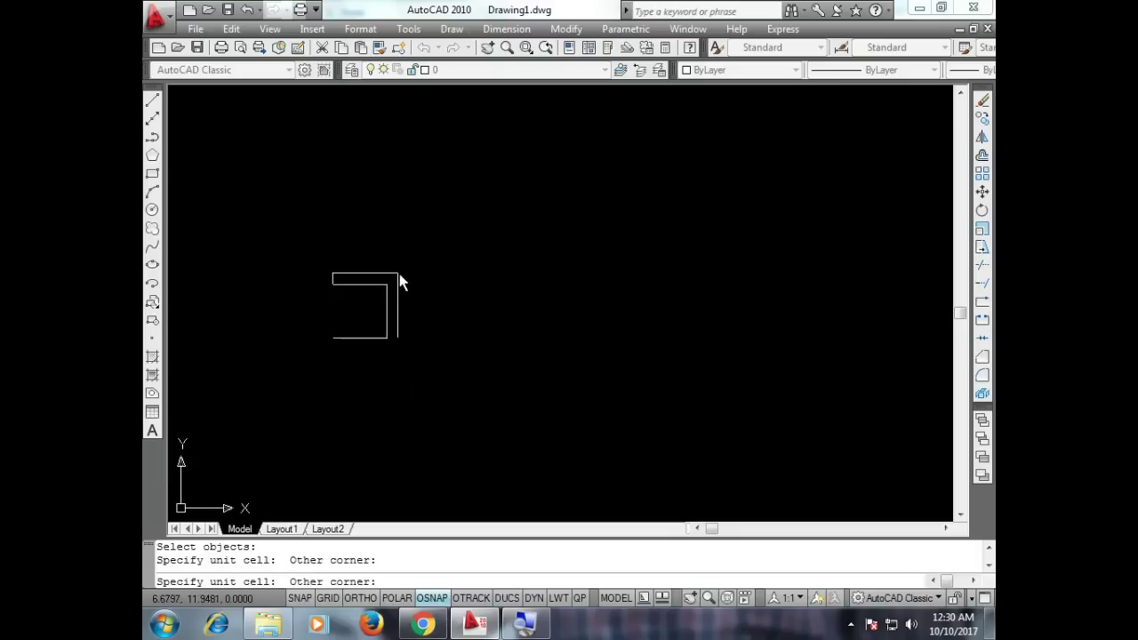
left_click(418, 258)
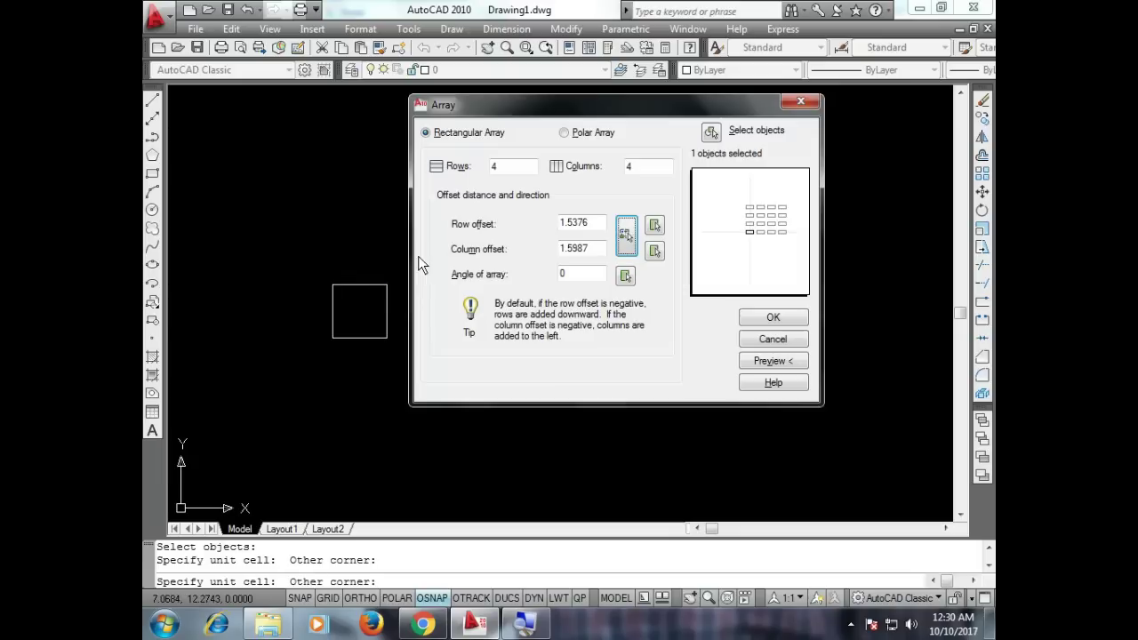
Repick the unit cell from the square's lower-left to upper-right corner, preview the array, and return to its settings.
left_click(626, 236)
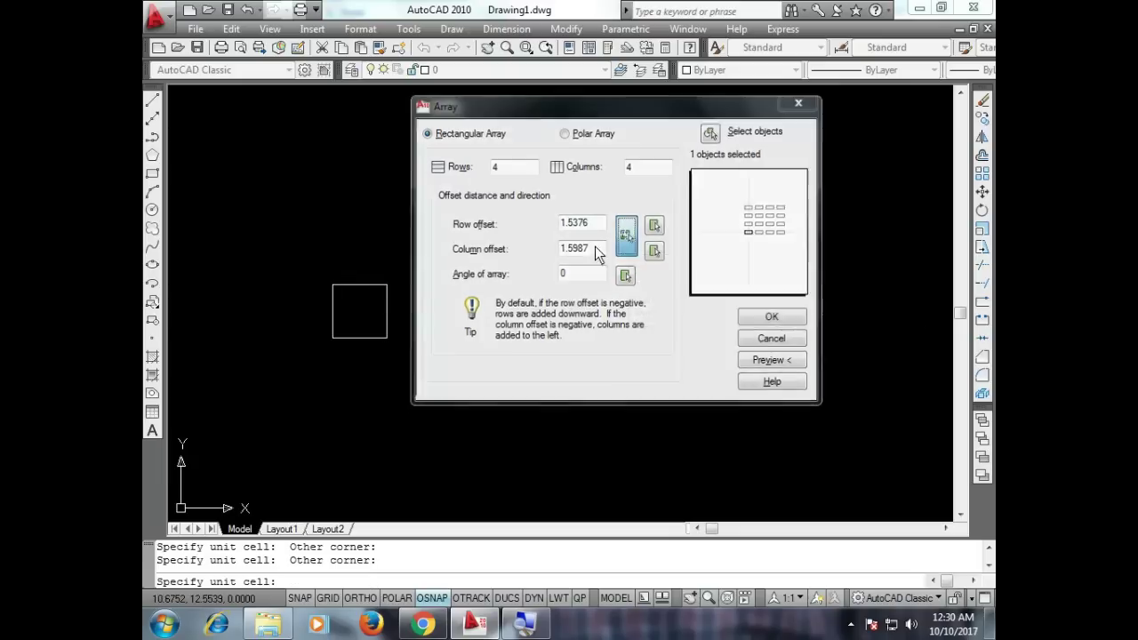
left_click(333, 337)
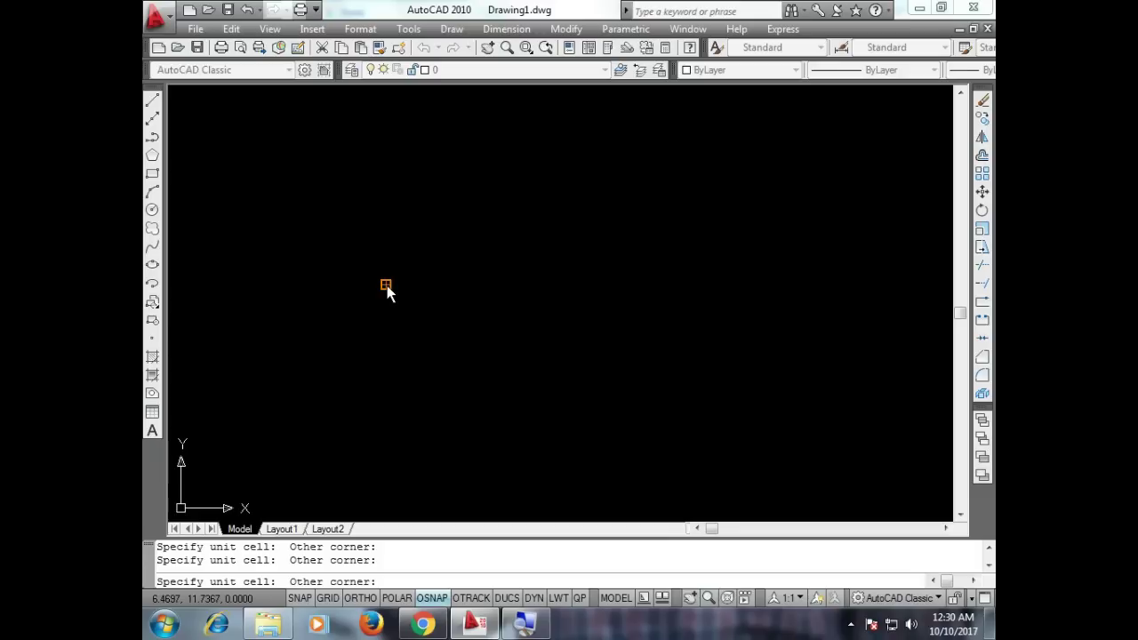
left_click(387, 285)
left_click(766, 360)
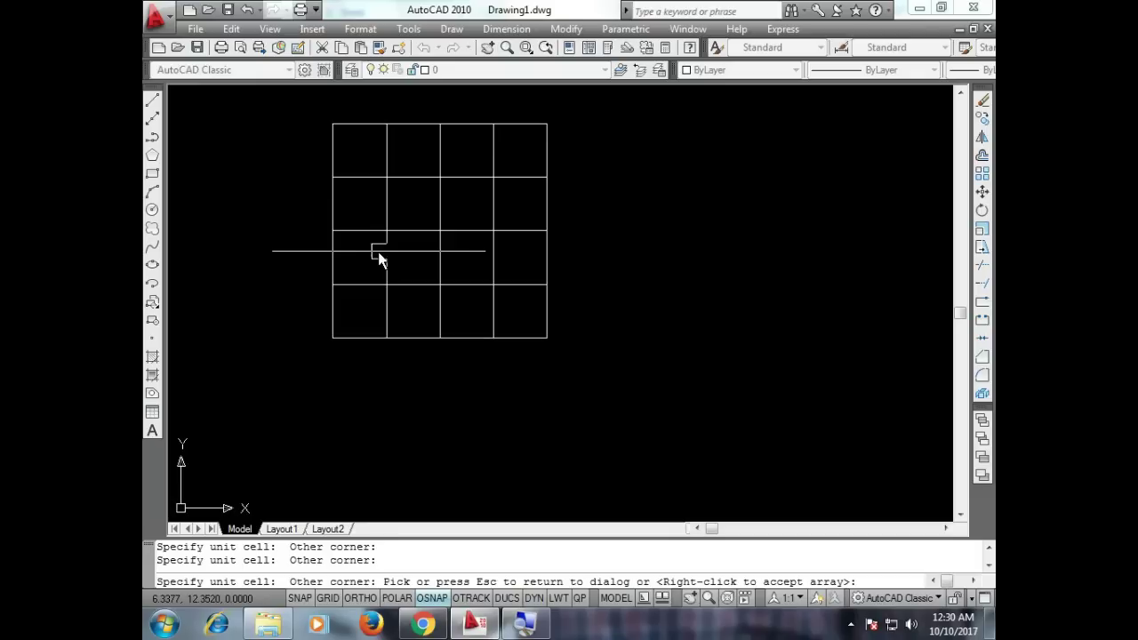
left_click(593, 317)
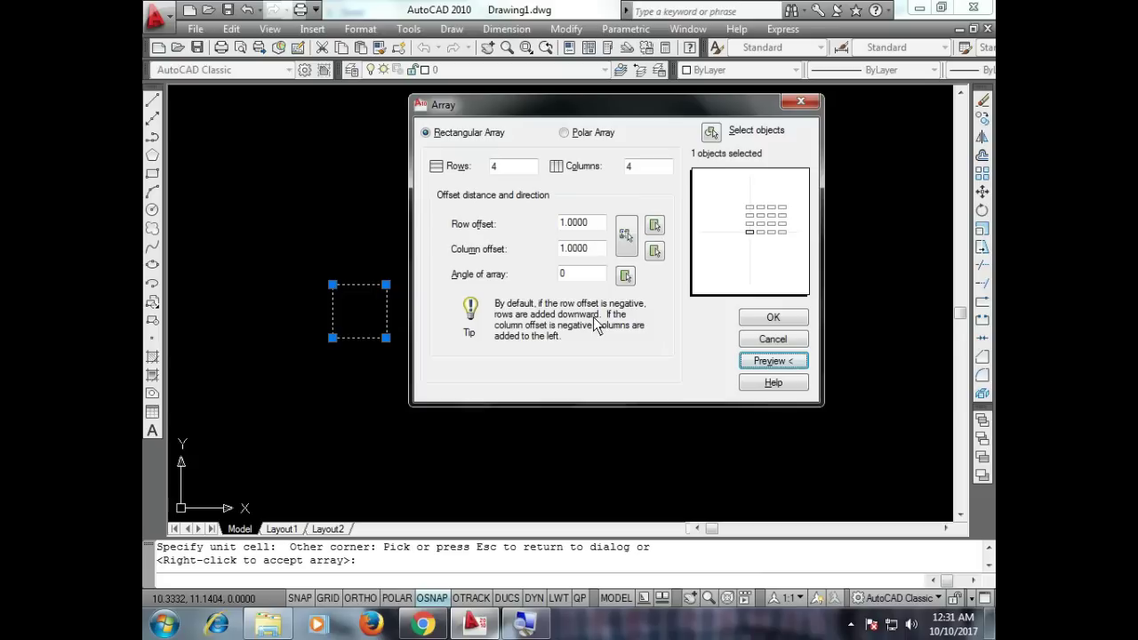
Set the rectangular array to 5 rows and 5 columns, preview the grid, and accept it.
left_click_drag(484, 104, 540, 107)
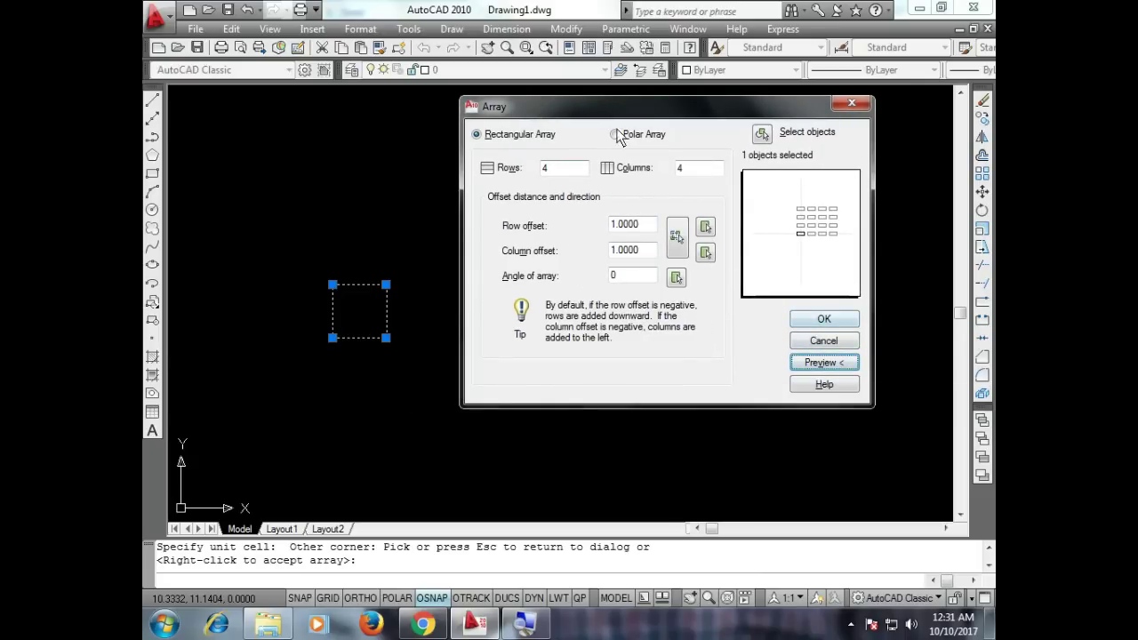
double_click(551, 168)
type("5")
double_click(680, 168)
type("5")
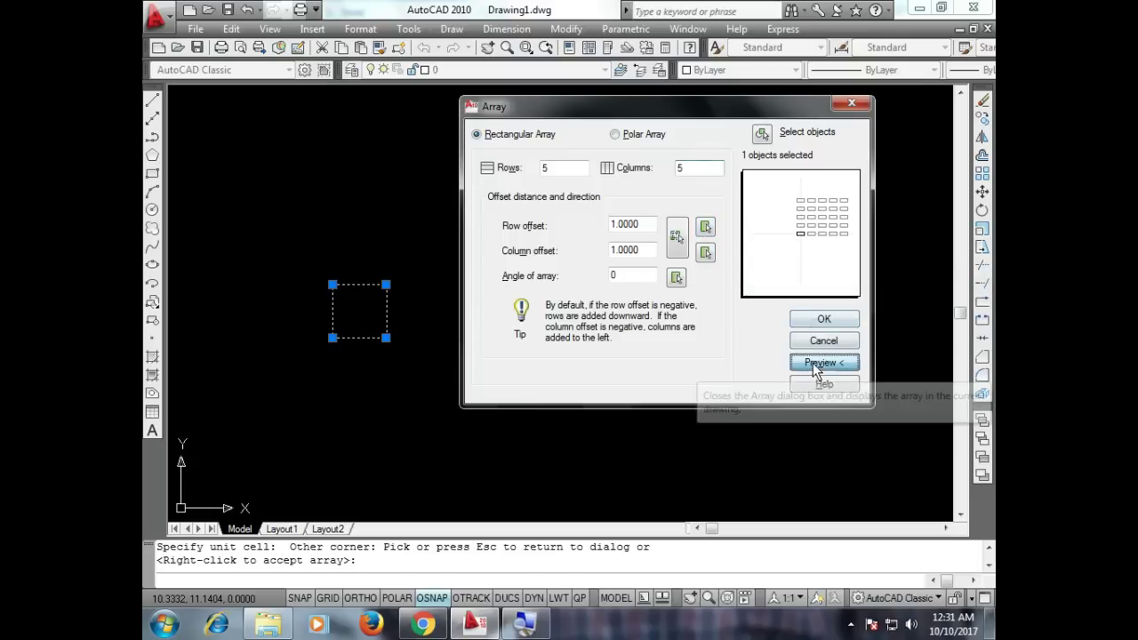
left_click(820, 364)
scroll(619, 397, "down", 2)
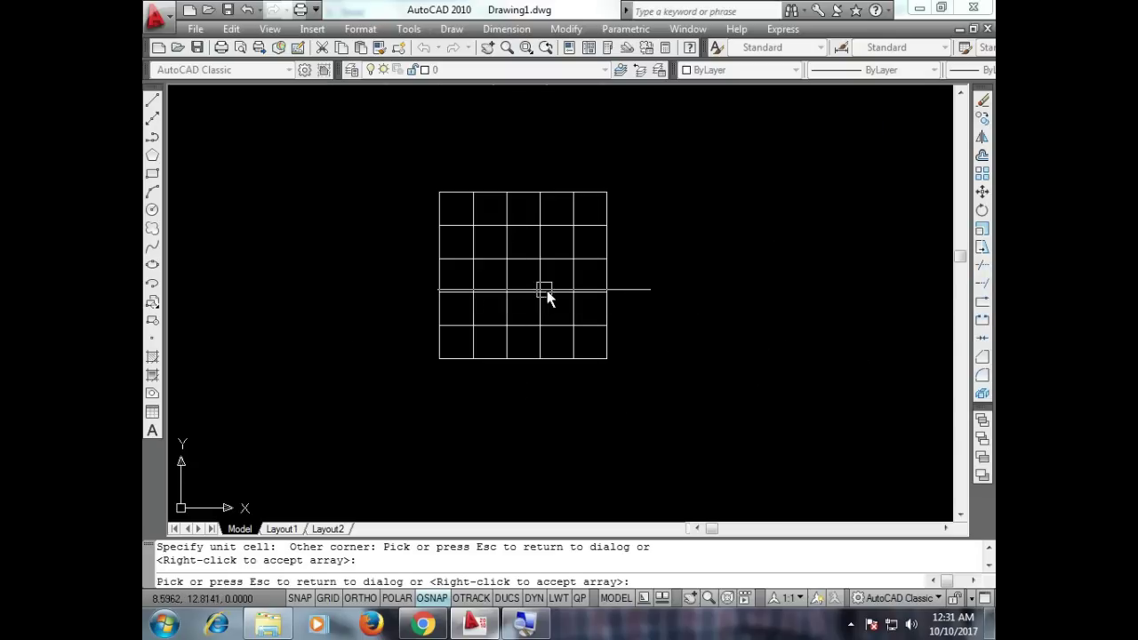
scroll(536, 289, "up", 1)
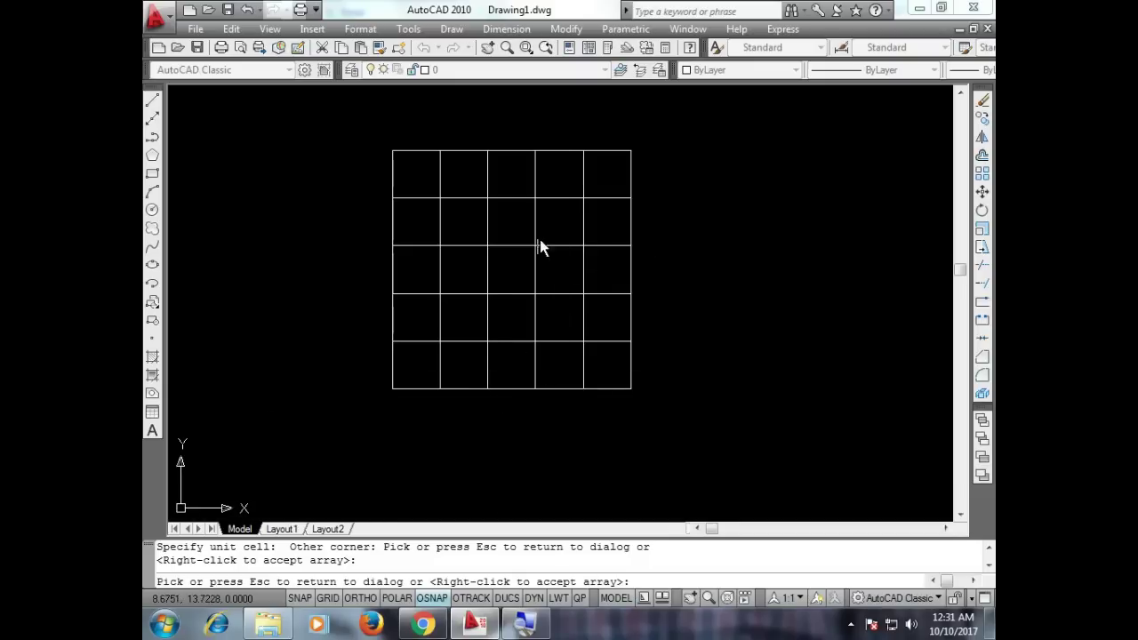
right_click(682, 299)
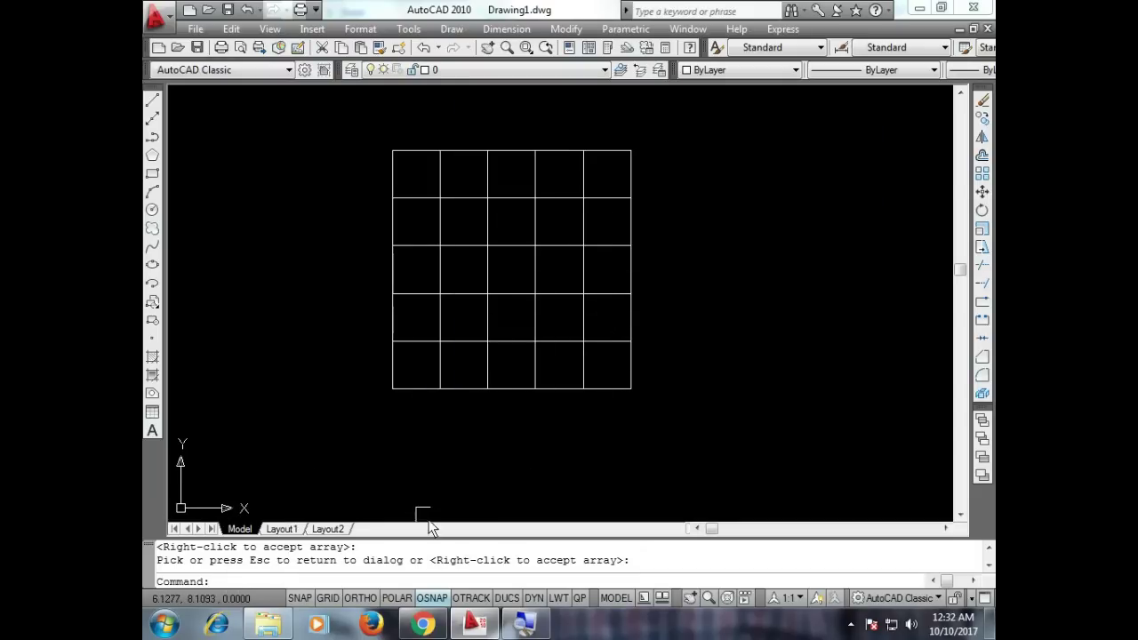
Draw an arc in the grid's lower-left cell from its lower-left to upper-right corner, bulging toward the upper left.
left_click(533, 255)
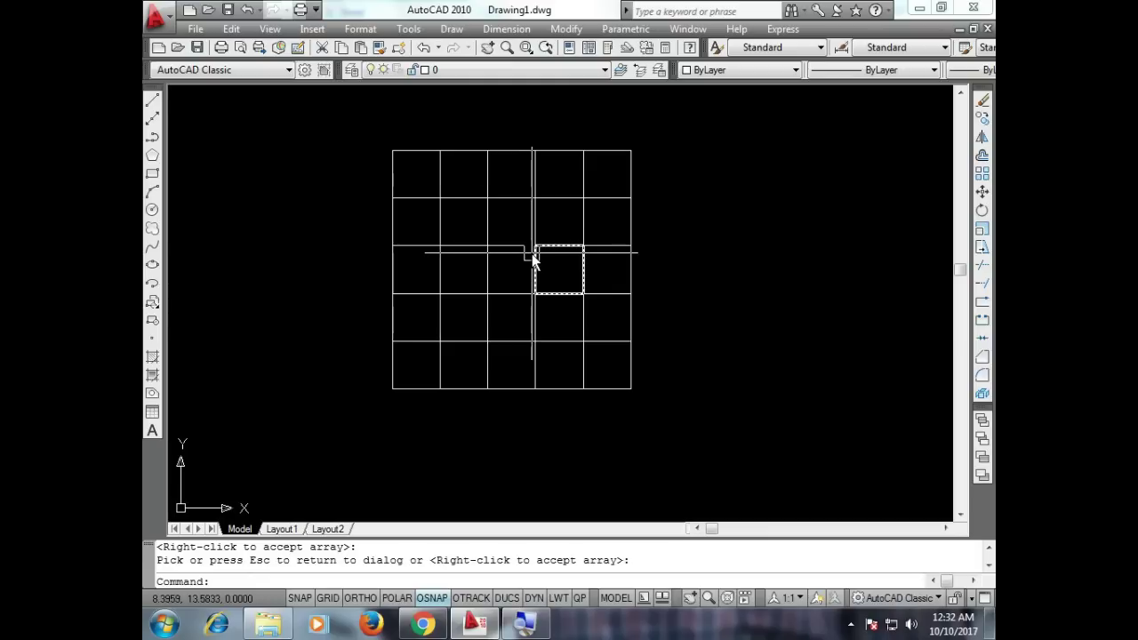
left_click(152, 192)
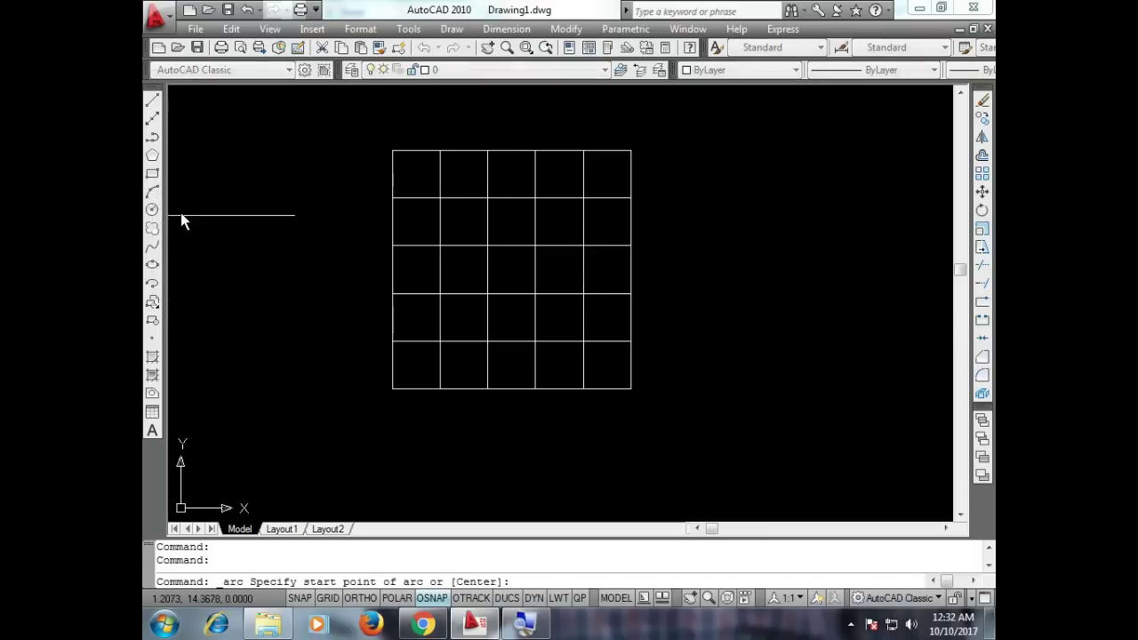
left_click(392, 389)
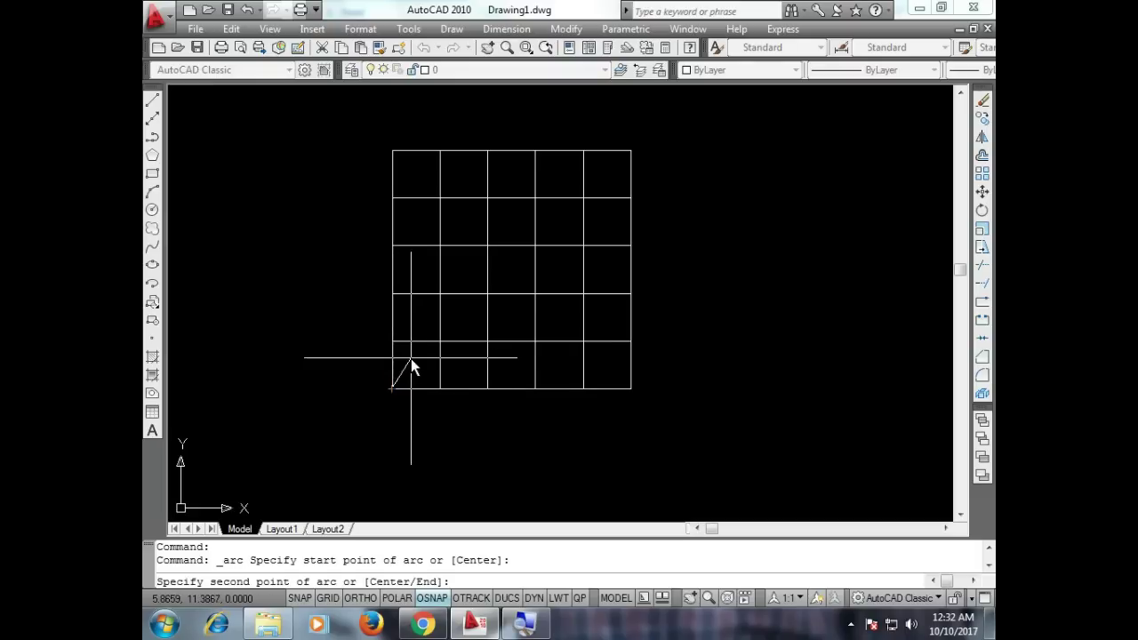
left_click(410, 358)
left_click(436, 345)
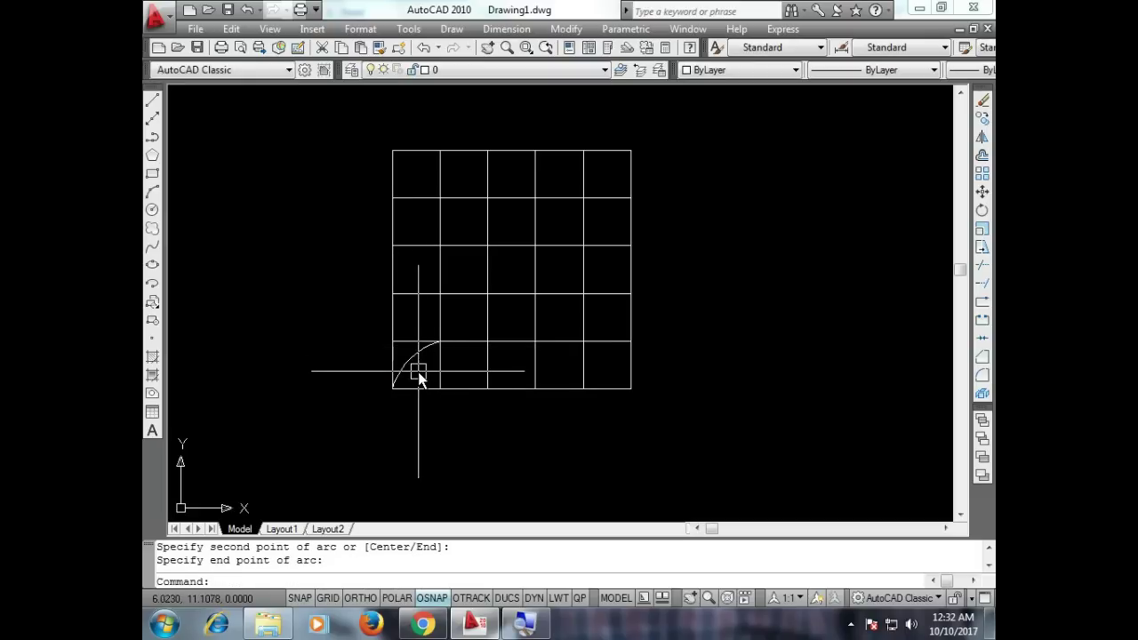
Draw a second arc between the same two cell corners, bulging toward the lower right to form a leaf shape.
scroll(410, 370, "up", 3)
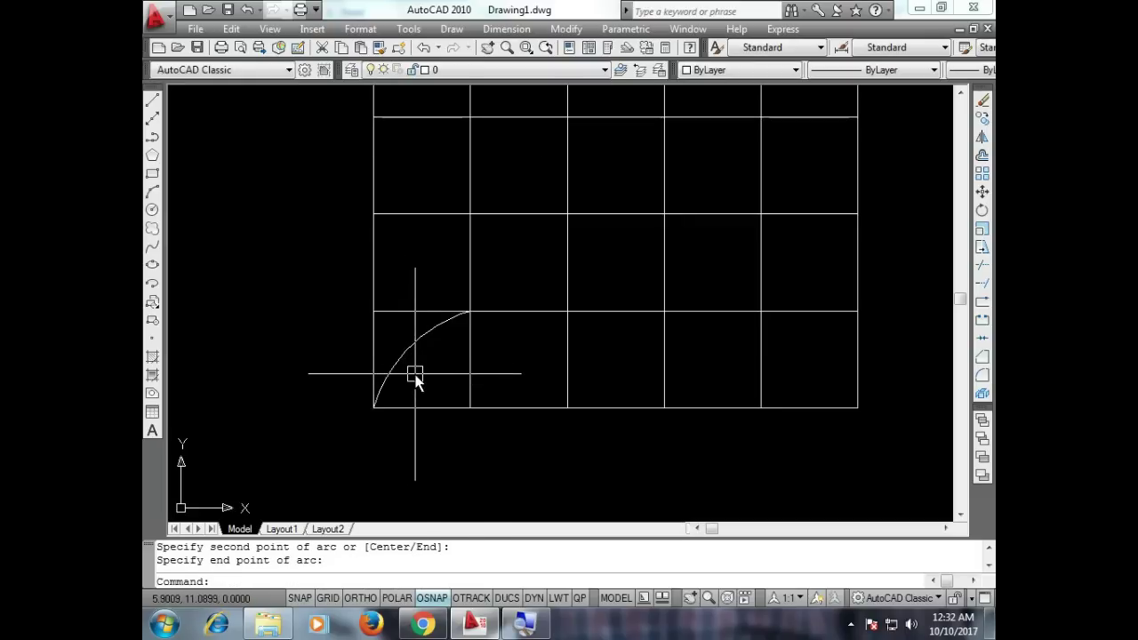
right_click(414, 376)
left_click(462, 238)
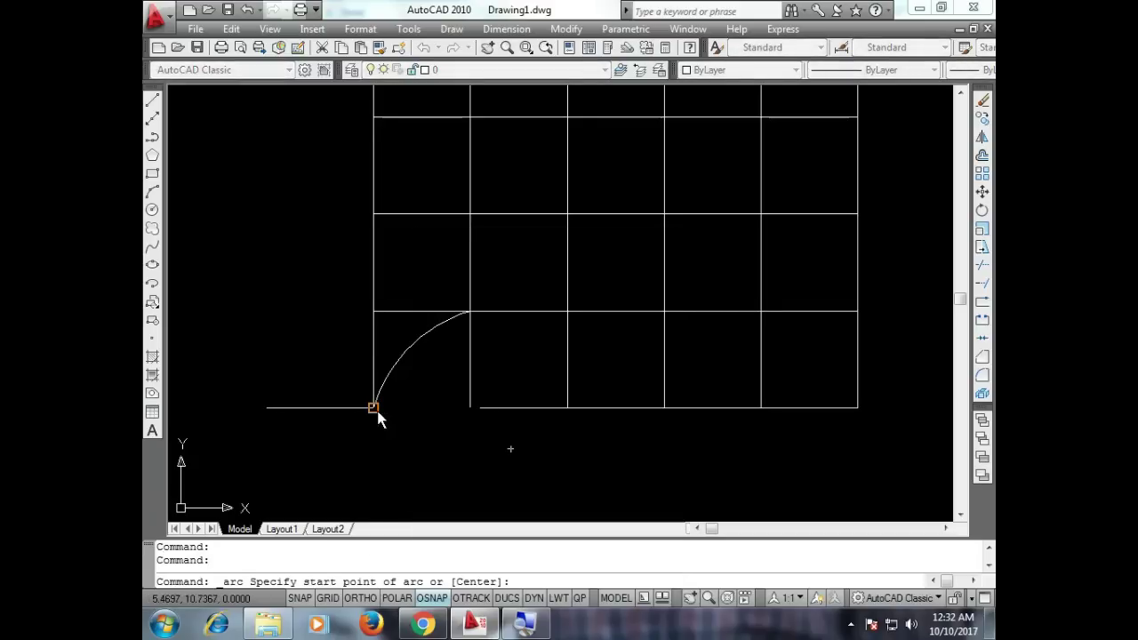
left_click(373, 406)
left_click(432, 371)
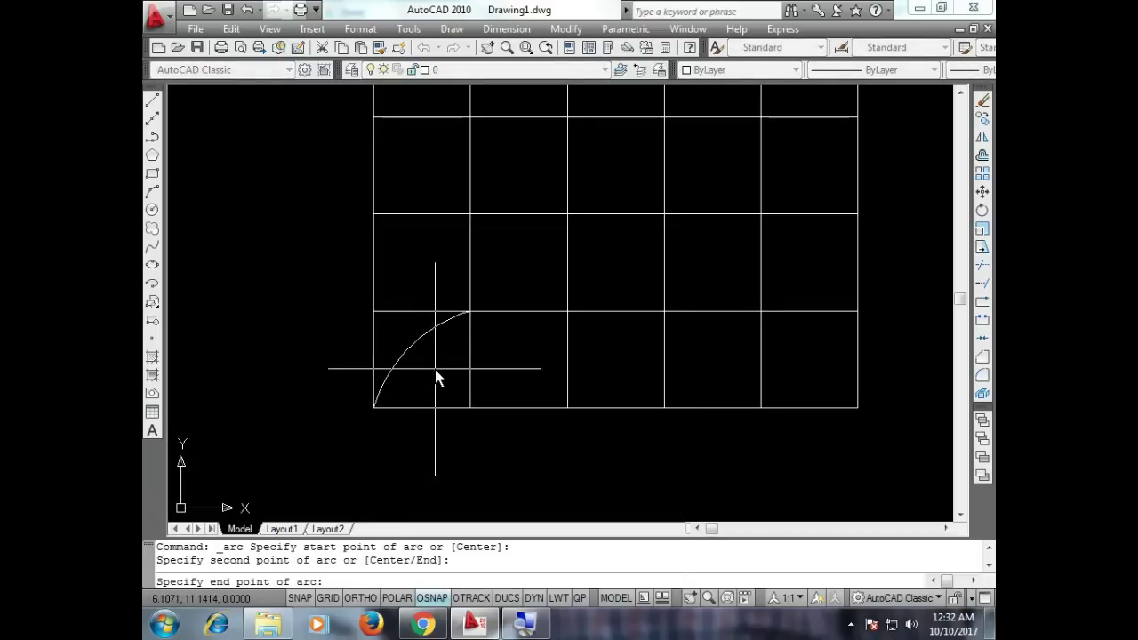
left_click(471, 312)
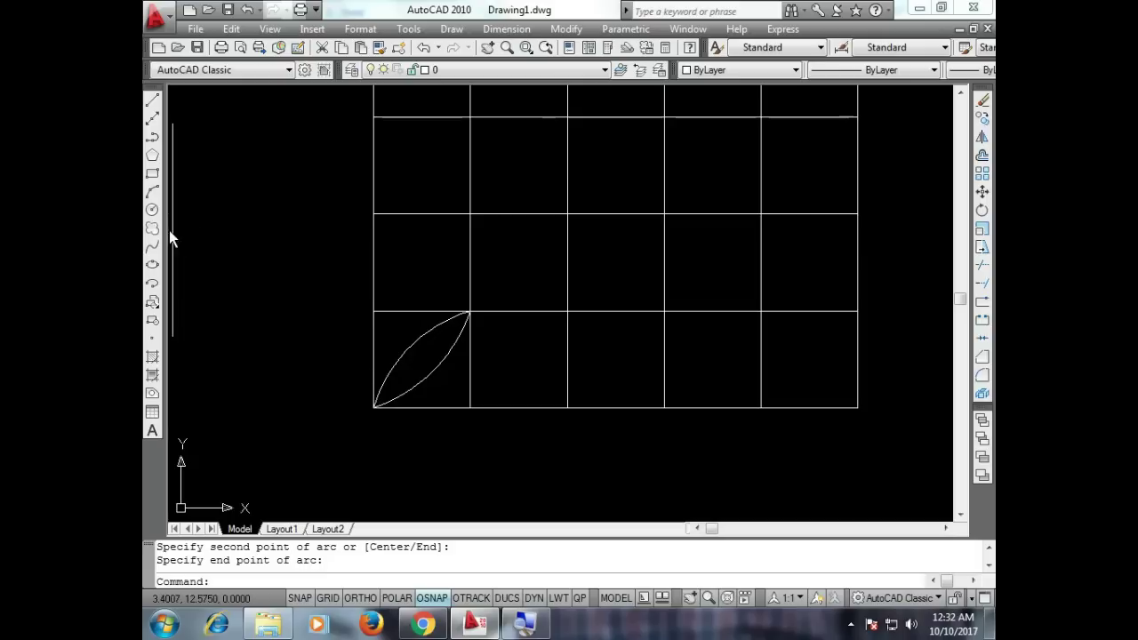
Draw a third arc from the cell's upper-left corner to its lower-right corner, bulging toward the lower left.
left_click(152, 193)
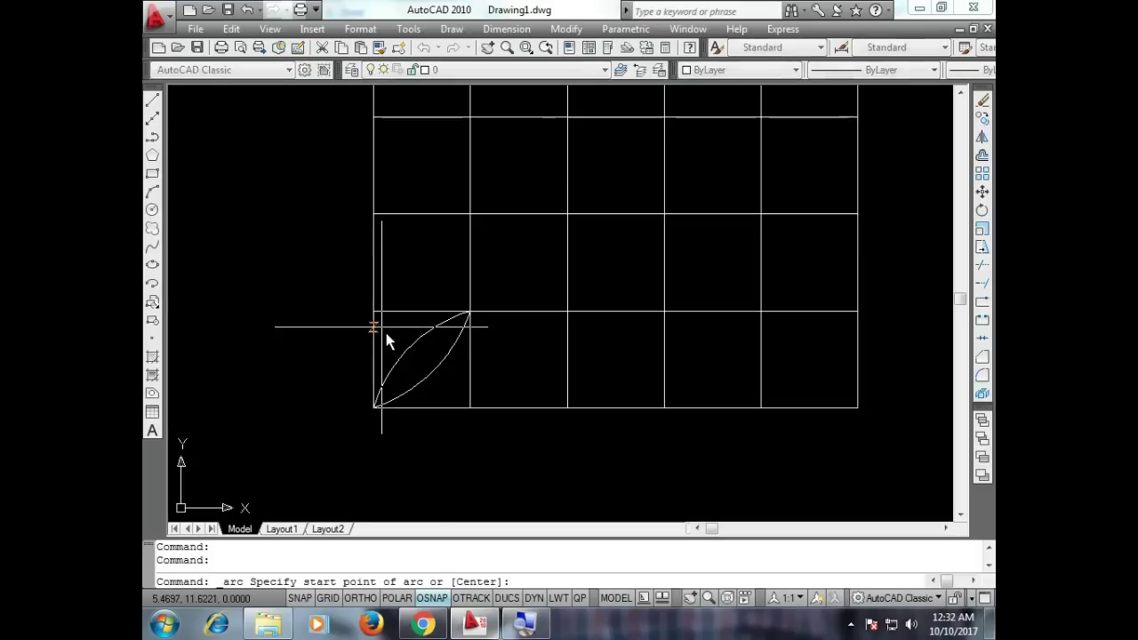
left_click(373, 312)
left_click(408, 384)
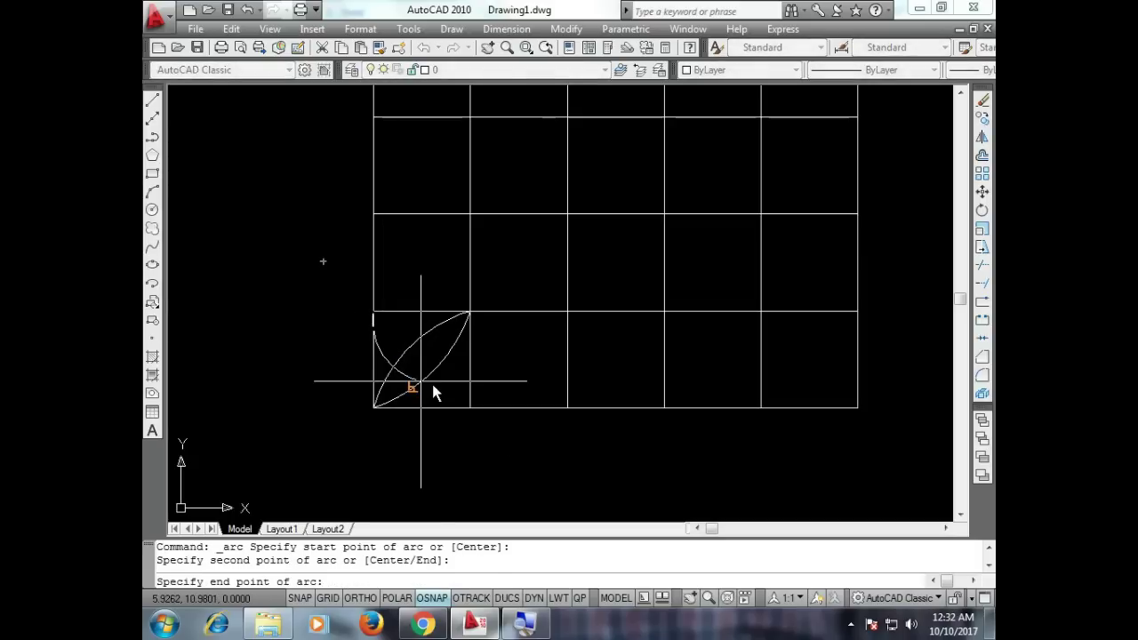
Draw a fourth arc from the cell's upper-left corner to its lower-right corner, bulging toward the upper right.
right_click(256, 259)
mouse_move(313, 257)
left_click(551, 257)
left_click(374, 312)
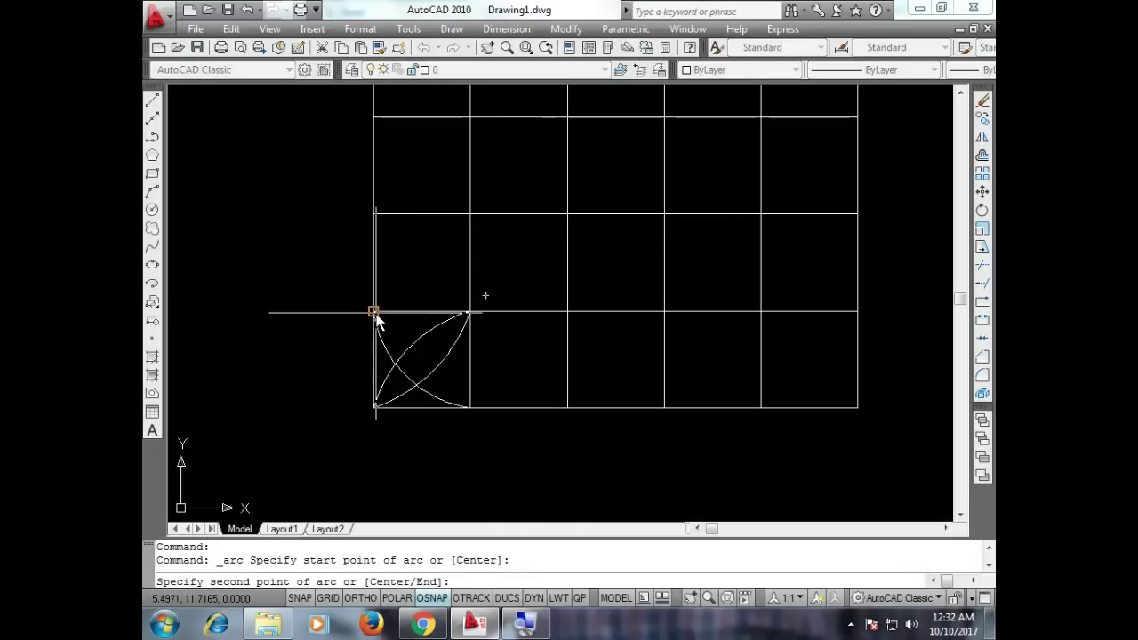
left_click(437, 355)
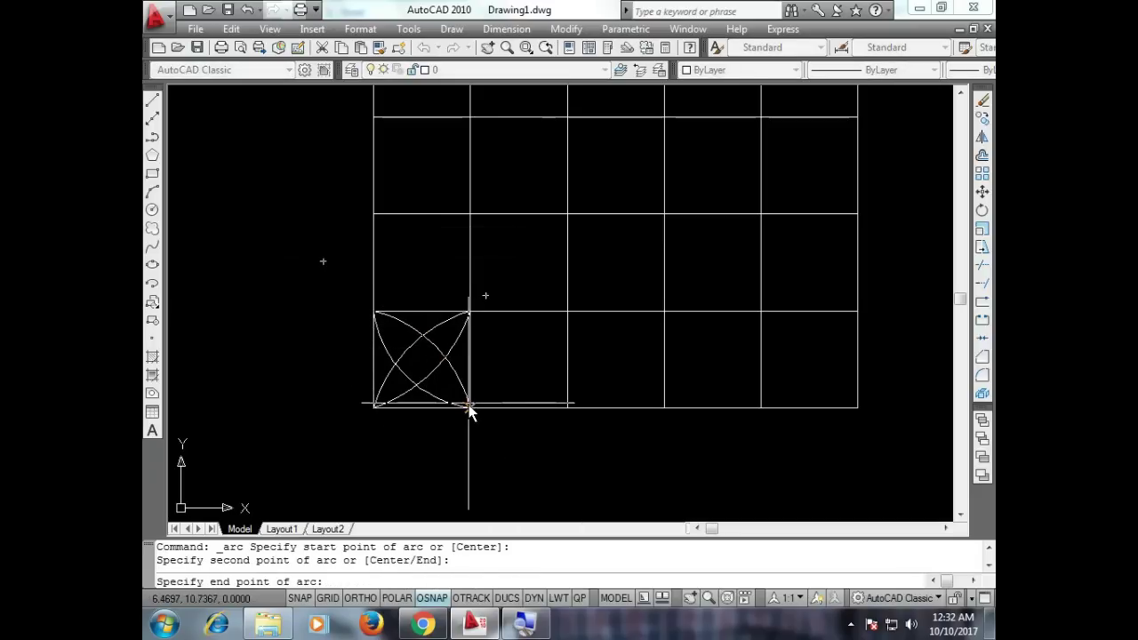
left_click(468, 402)
scroll(388, 416, "down", 2)
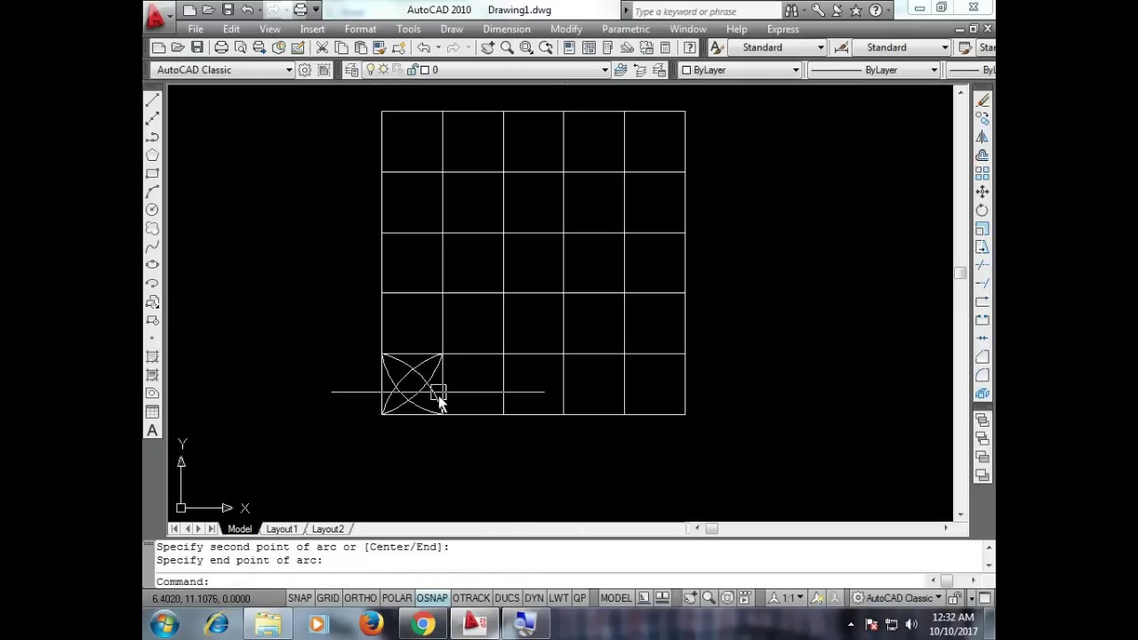
scroll(395, 392, "up", 2)
left_click(402, 398)
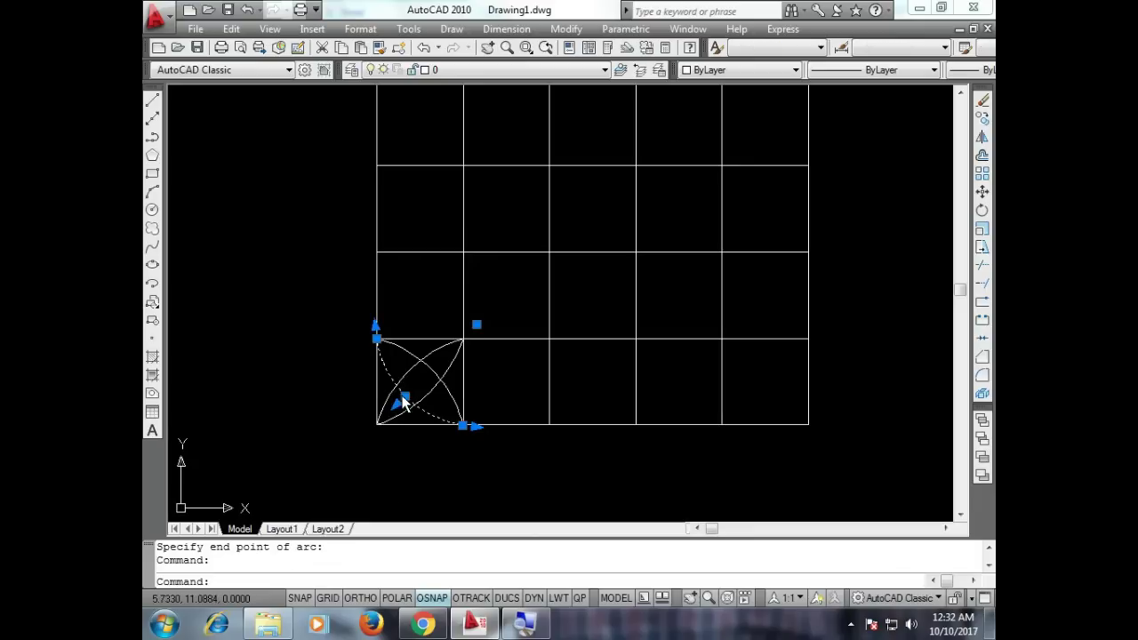
scroll(411, 392, "down", 2)
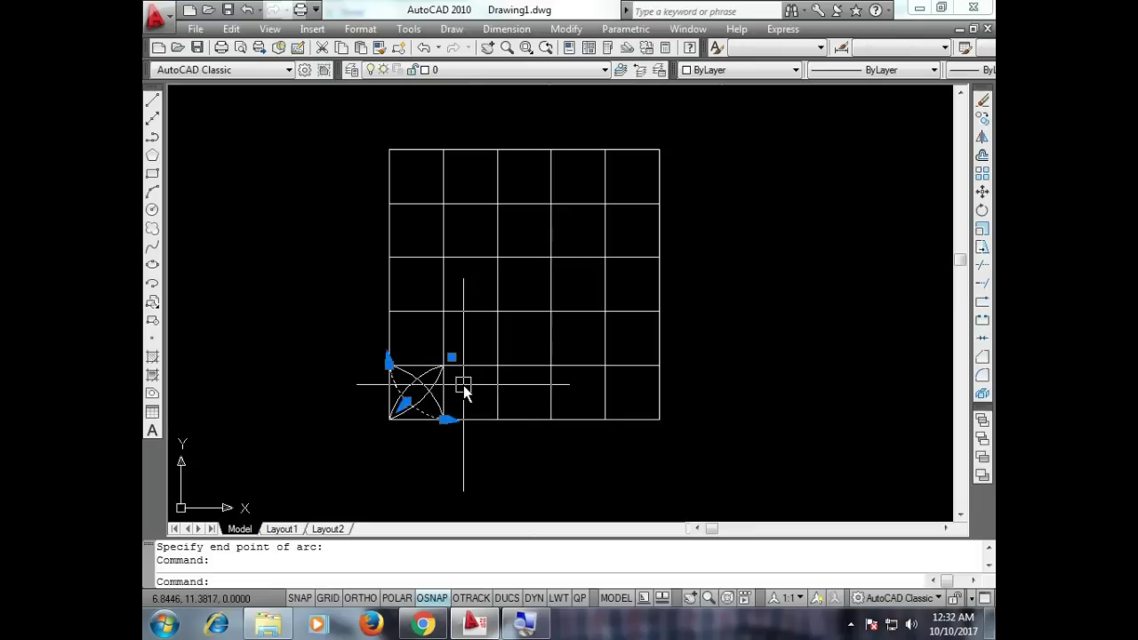
key("Escape")
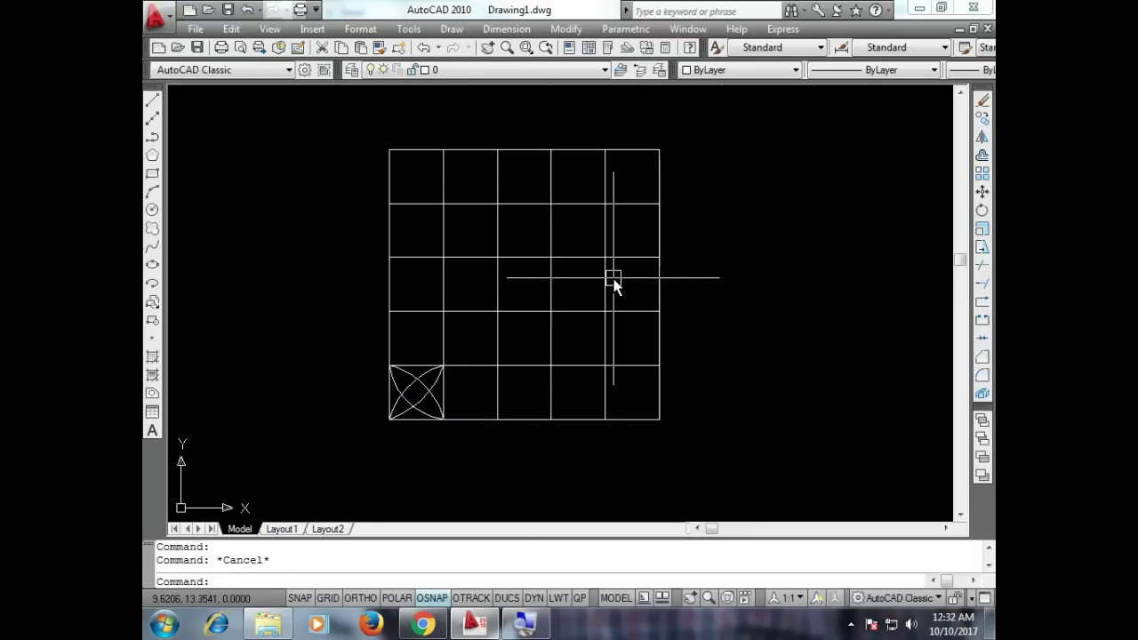
Start a new rectangular array and choose the four arcs in the grid's lower-left cell as its objects.
type("AR")
key("Return")
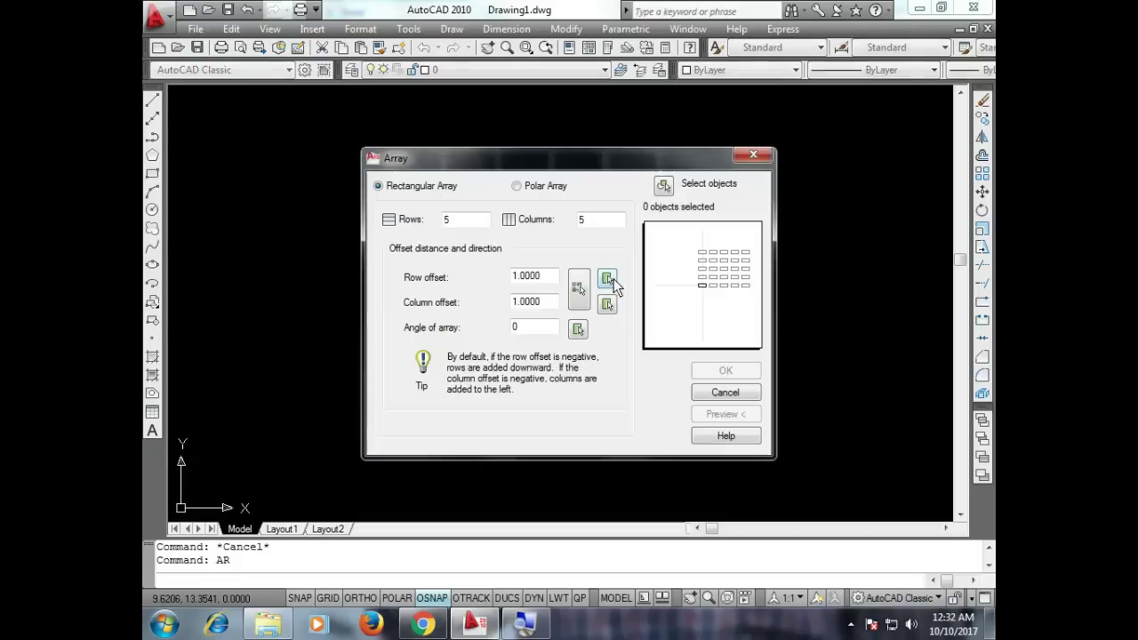
left_click(663, 187)
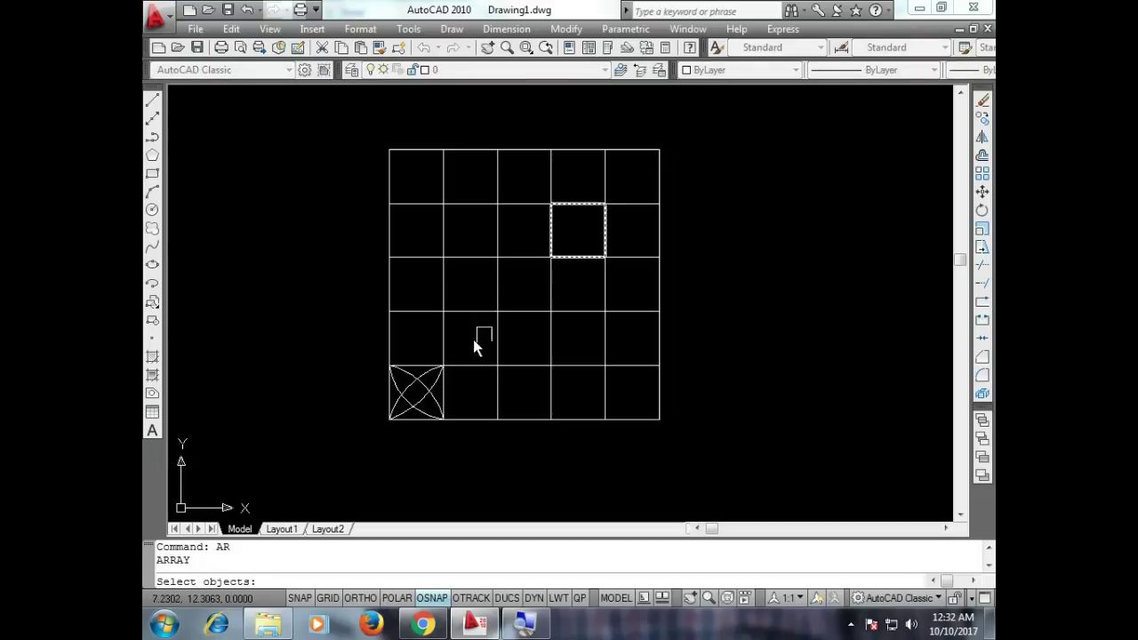
left_click(407, 396)
left_click(412, 385)
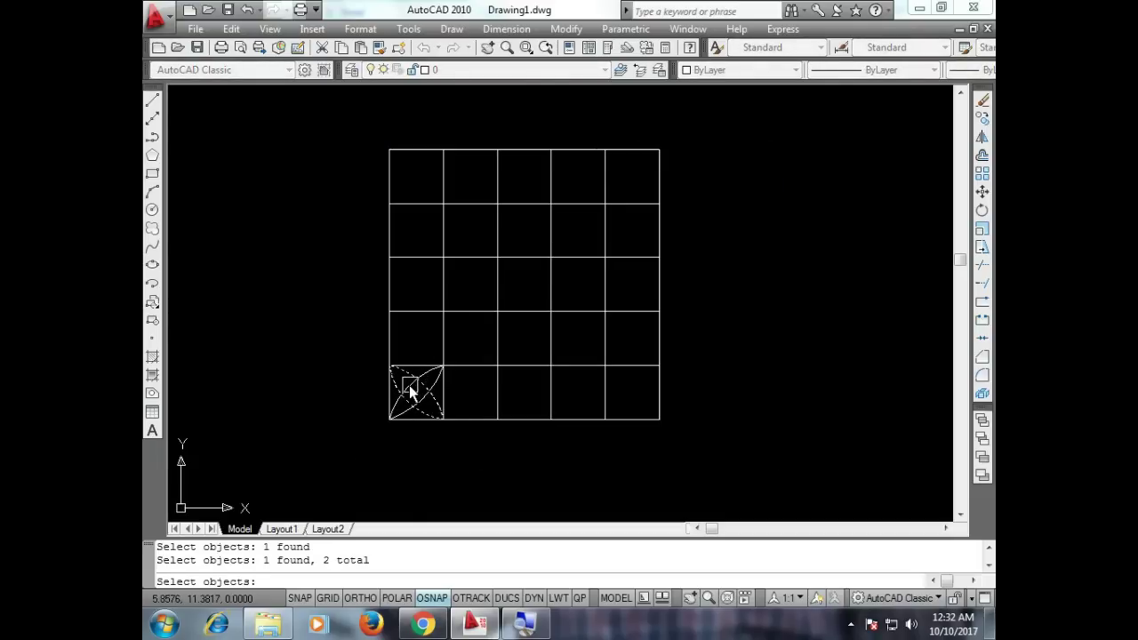
scroll(409, 386, "up", 2)
left_click(407, 386)
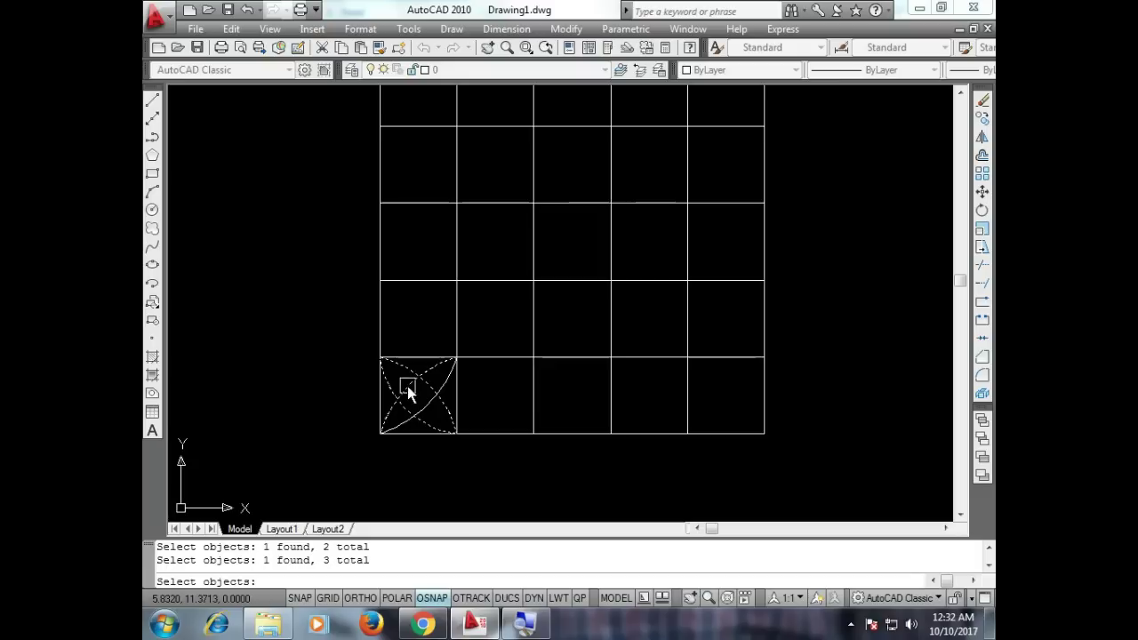
scroll(420, 410, "up", 3)
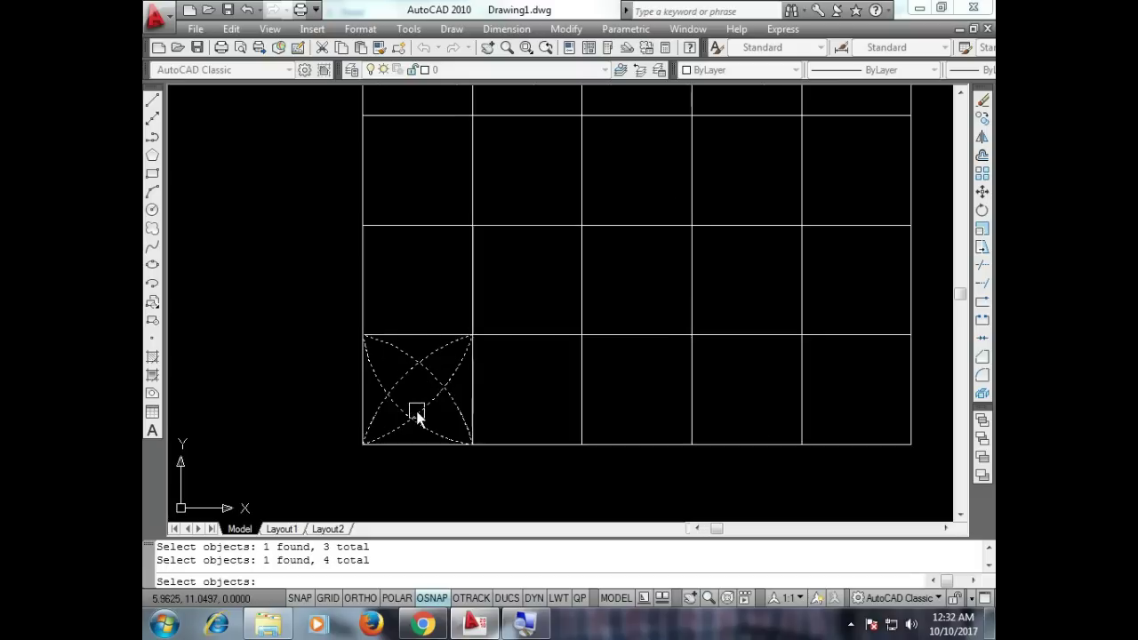
scroll(405, 381, "down", 4)
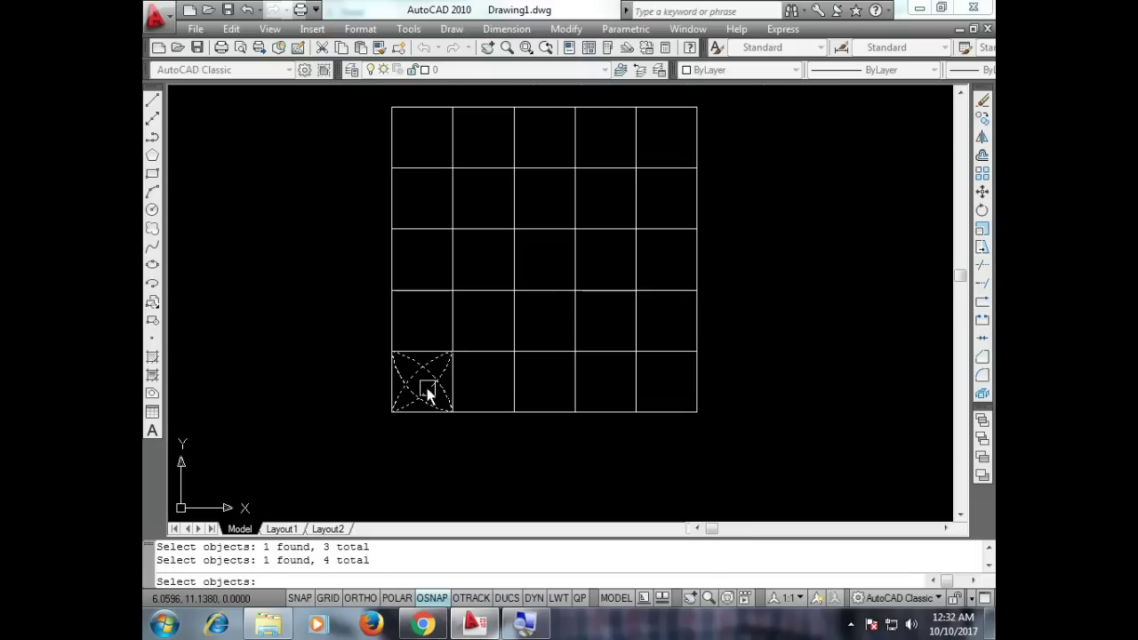
key("Return")
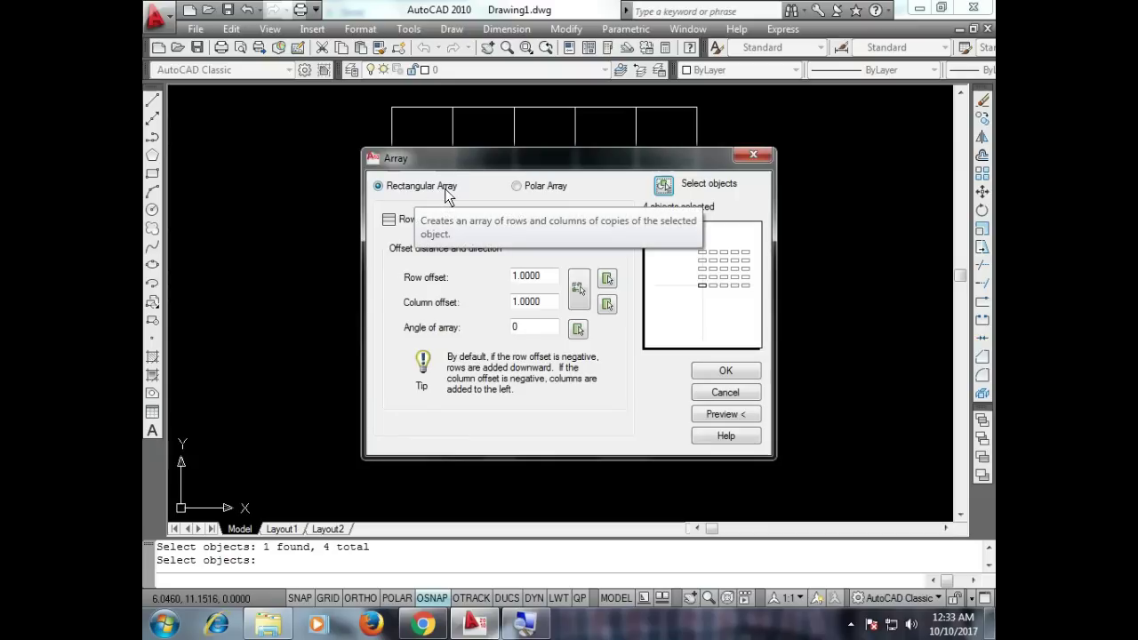
Pick both array offsets from the lower-left cell's opposite corners and preview the 5 by 5 array of the four arcs.
left_click(574, 297)
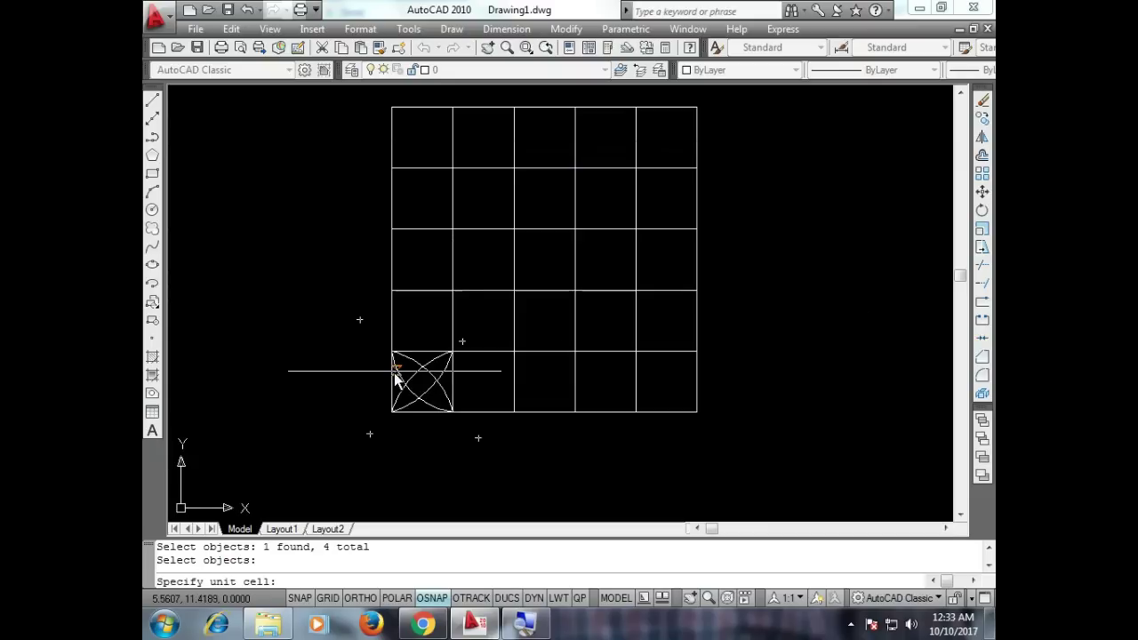
left_click(392, 412)
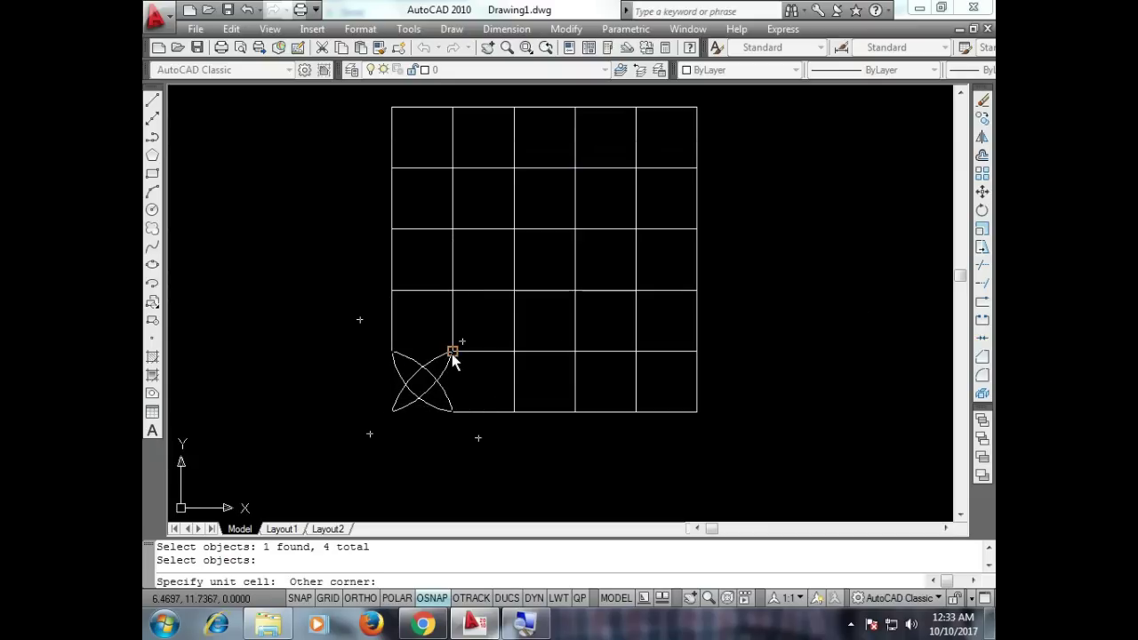
left_click(451, 353)
left_click(750, 418)
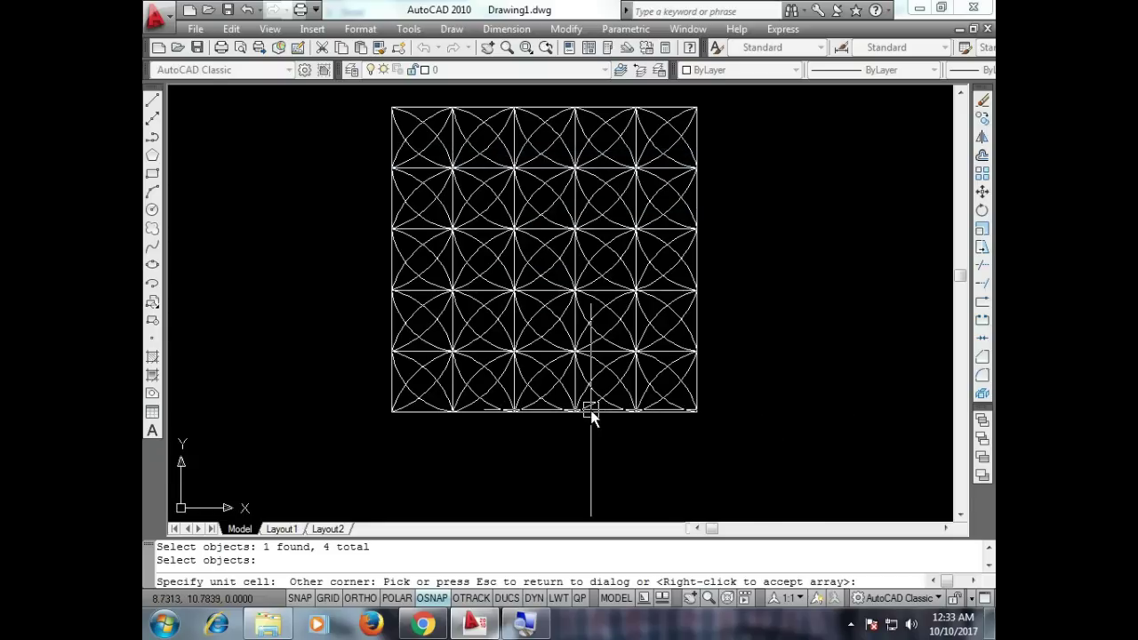
scroll(563, 450, "down", 2)
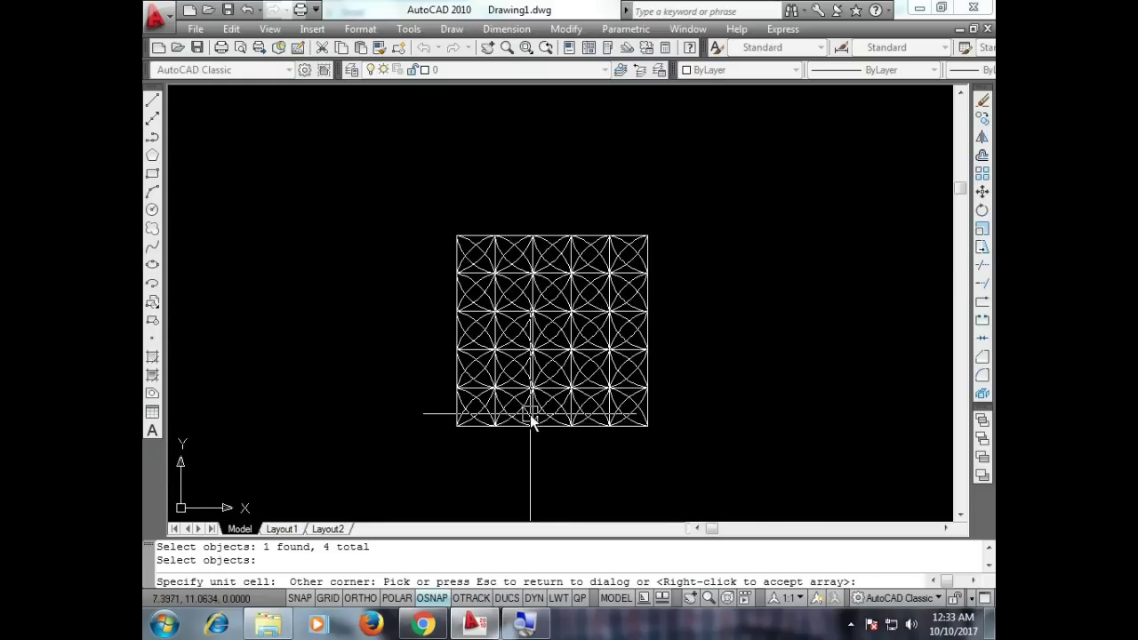
scroll(530, 414, "up", 2)
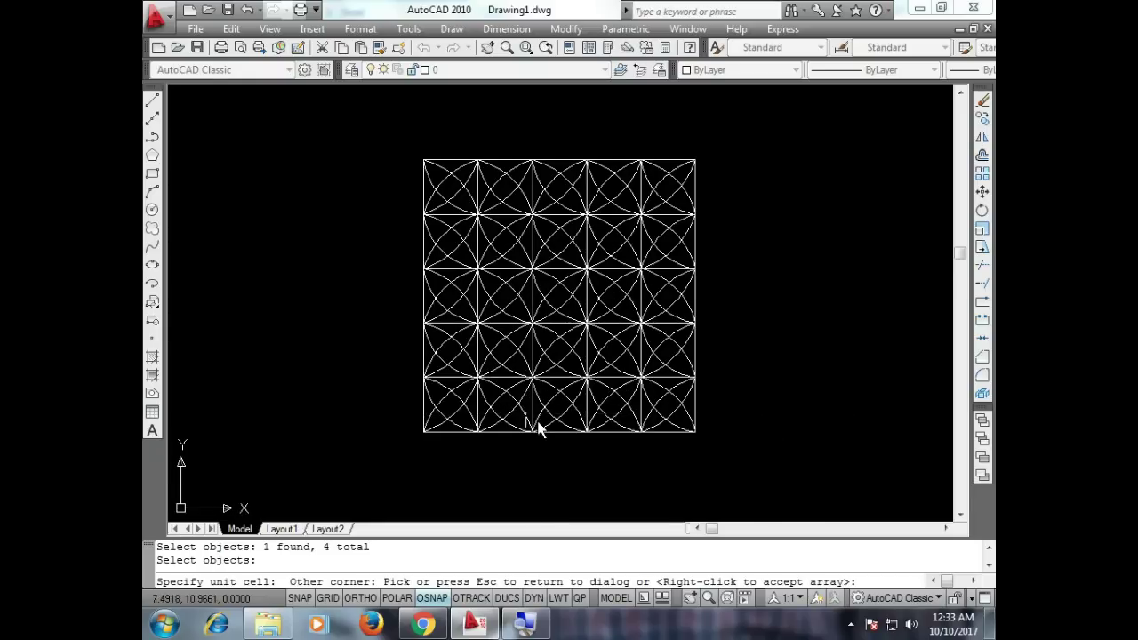
left_click(738, 400)
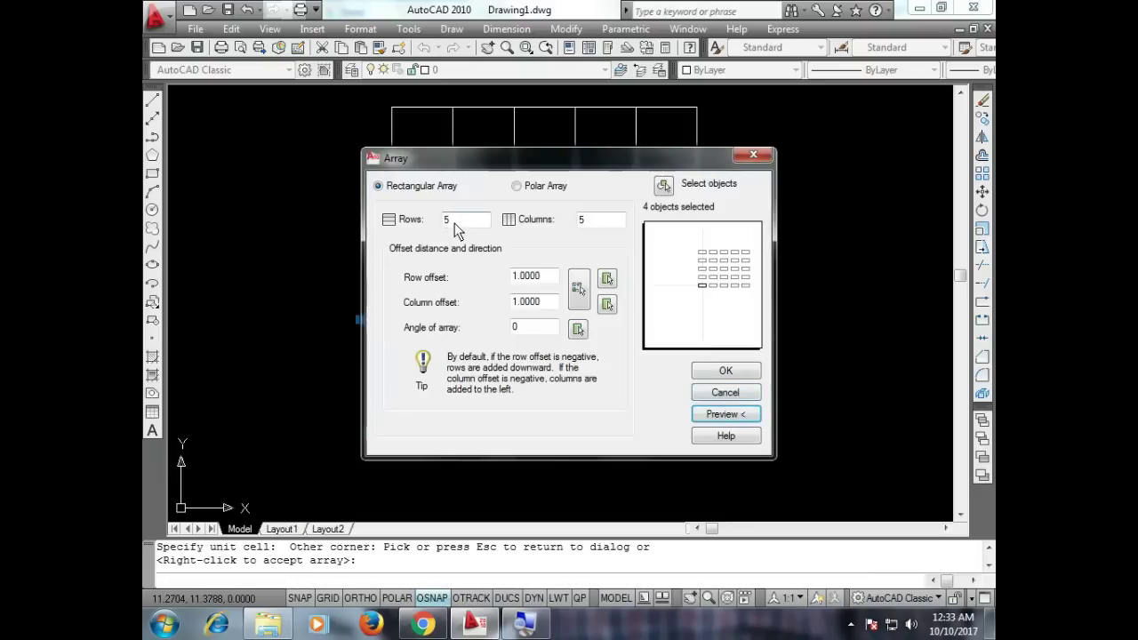
Try the petal array with 6 rows and 6 columns in a preview, and cancel the array.
type("6")
double_click(586, 220)
type("6")
left_click(745, 416)
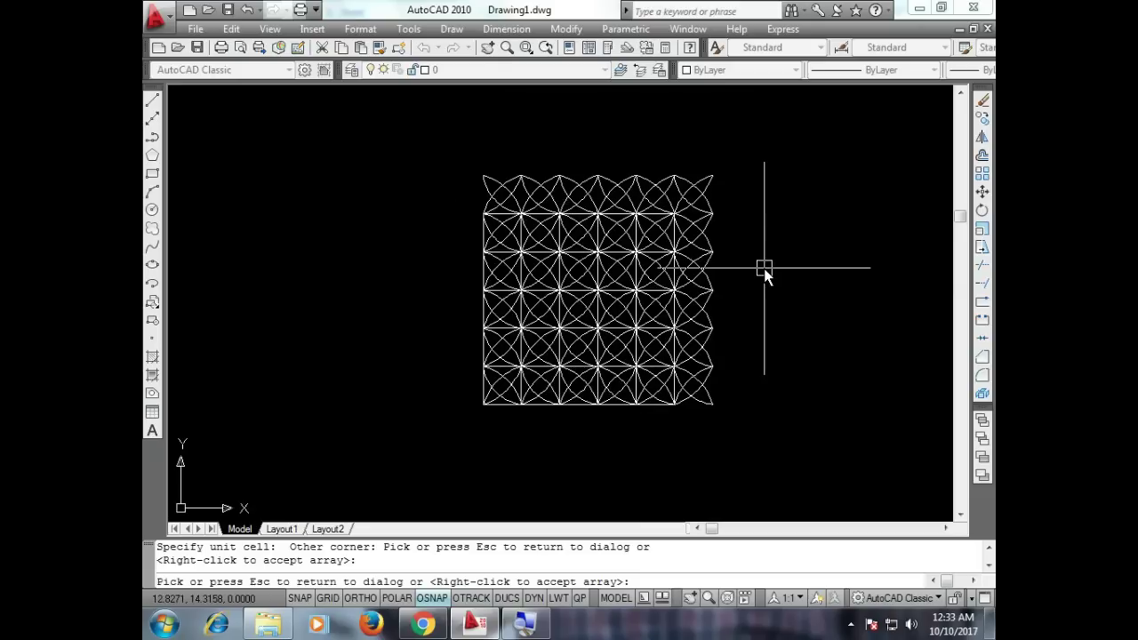
scroll(711, 258, "up", 1)
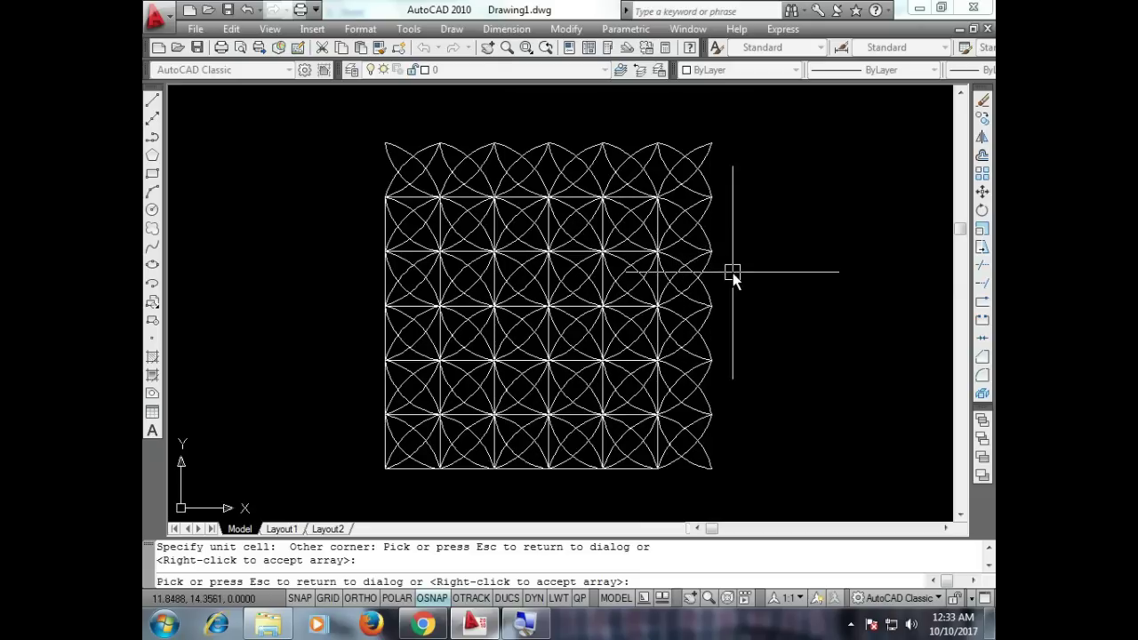
left_click(738, 283)
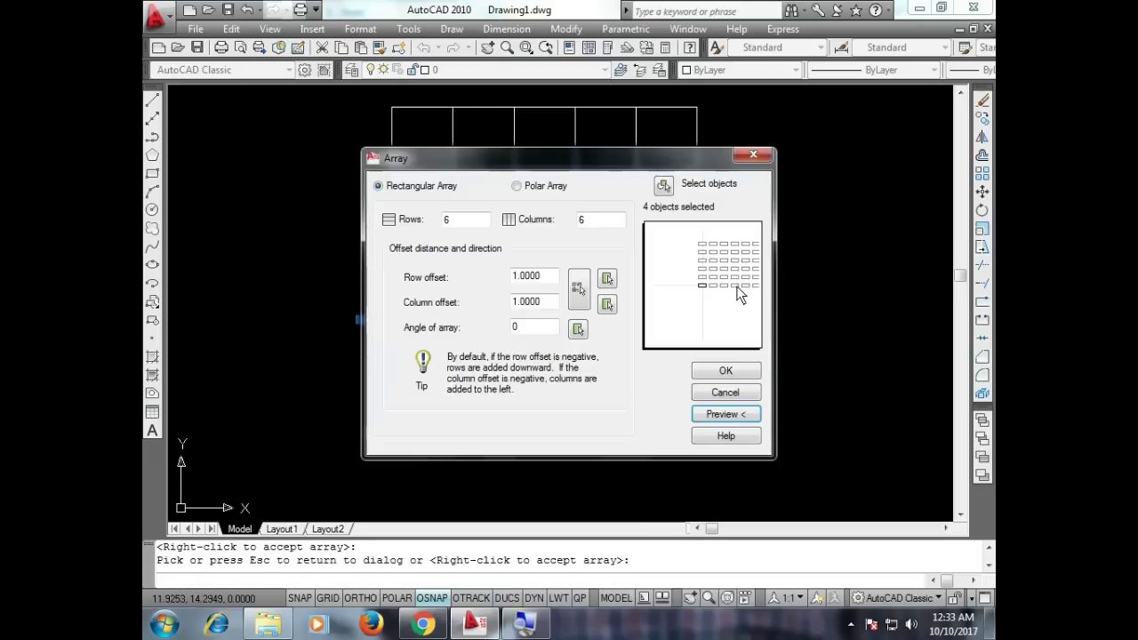
left_click(729, 394)
Erase all grid squares except the lower-left cell containing the four arcs.
left_click(777, 124)
left_click(376, 234)
key("Delete")
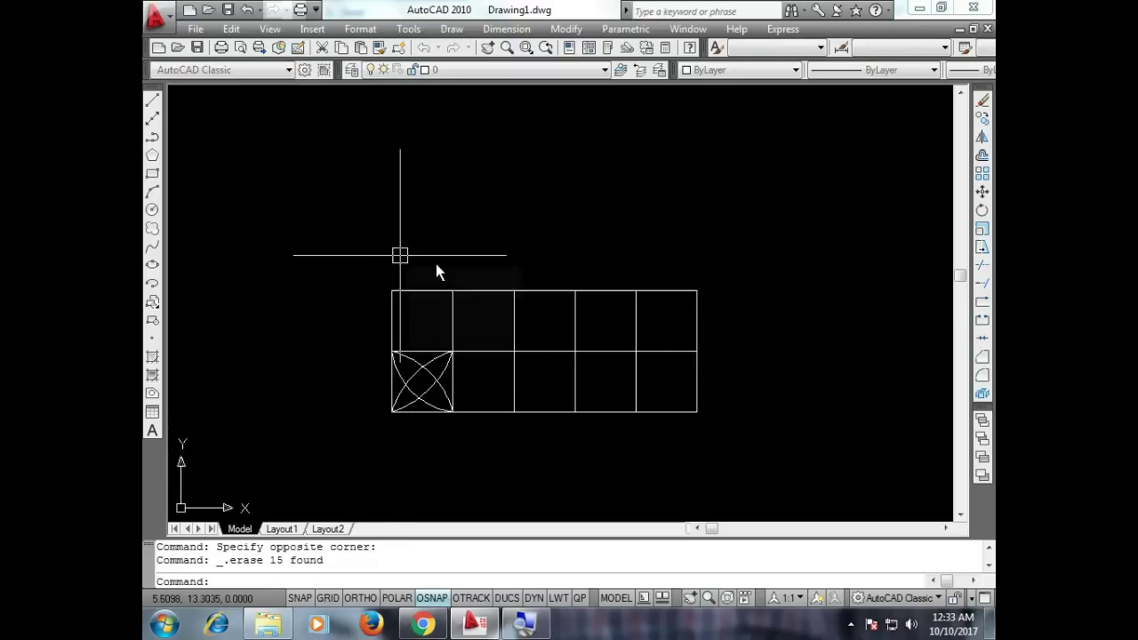
left_click(681, 381)
left_click(748, 227)
left_click(765, 249)
left_click(529, 431)
key("Delete")
left_click(436, 288)
key("Delete")
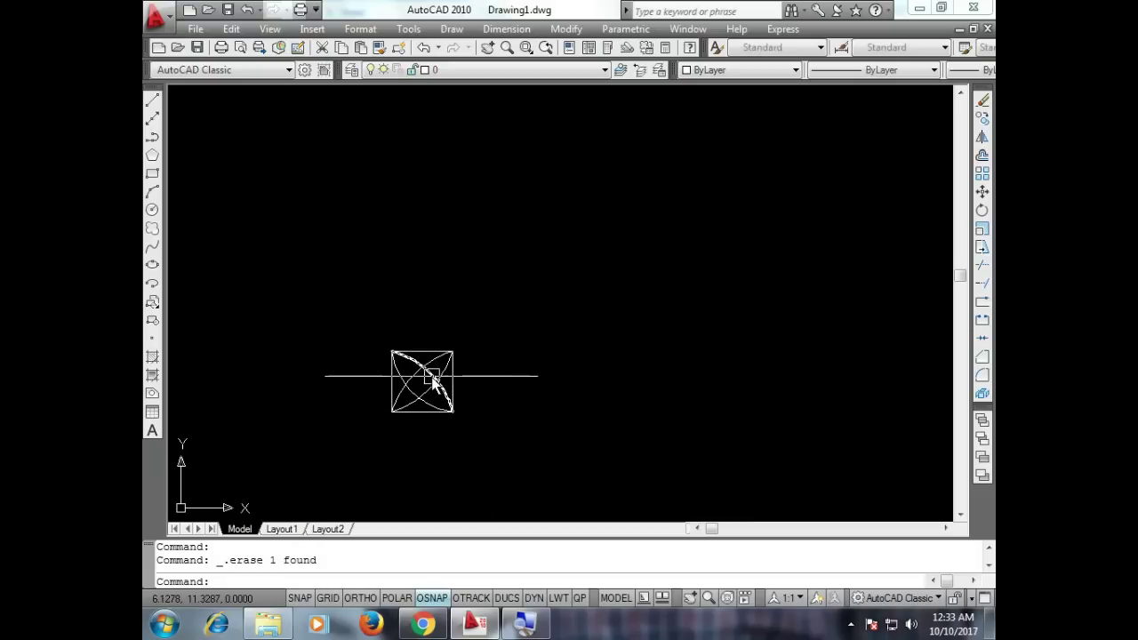
Start a new rectangular array and choose the remaining square with its four arcs as its objects.
left_click(983, 176)
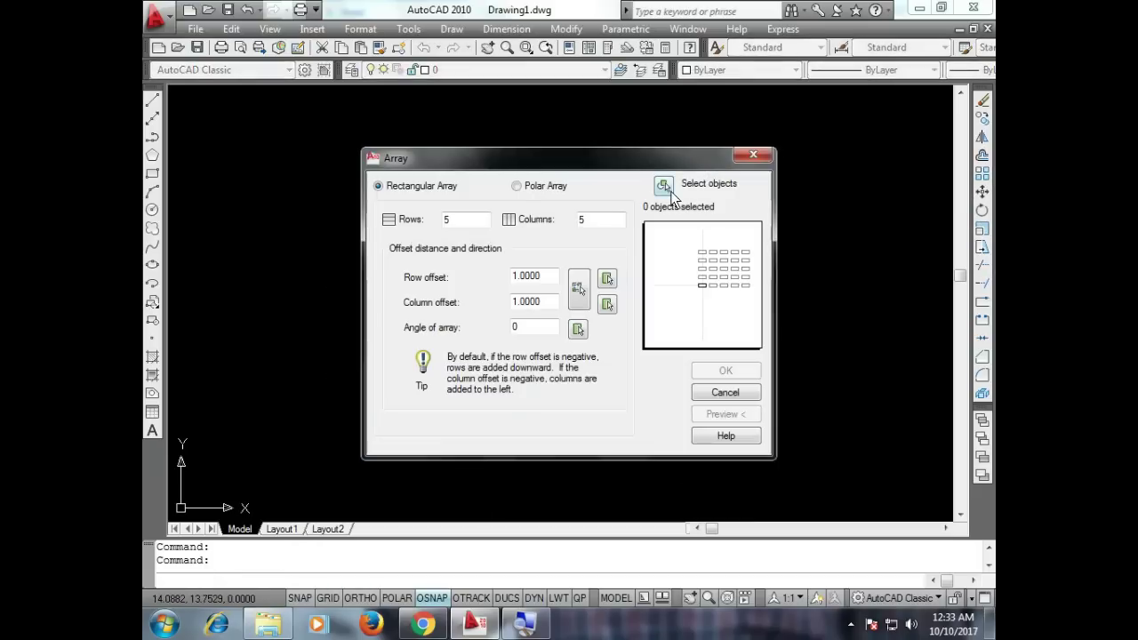
left_click(664, 186)
left_click(511, 289)
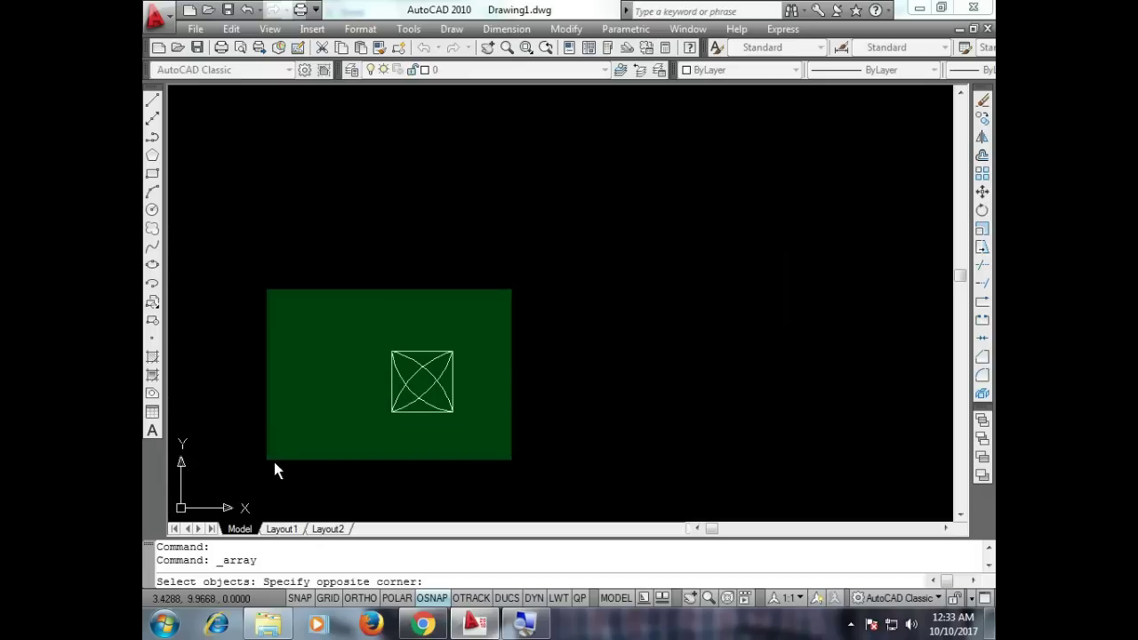
left_click(341, 454)
key("Return")
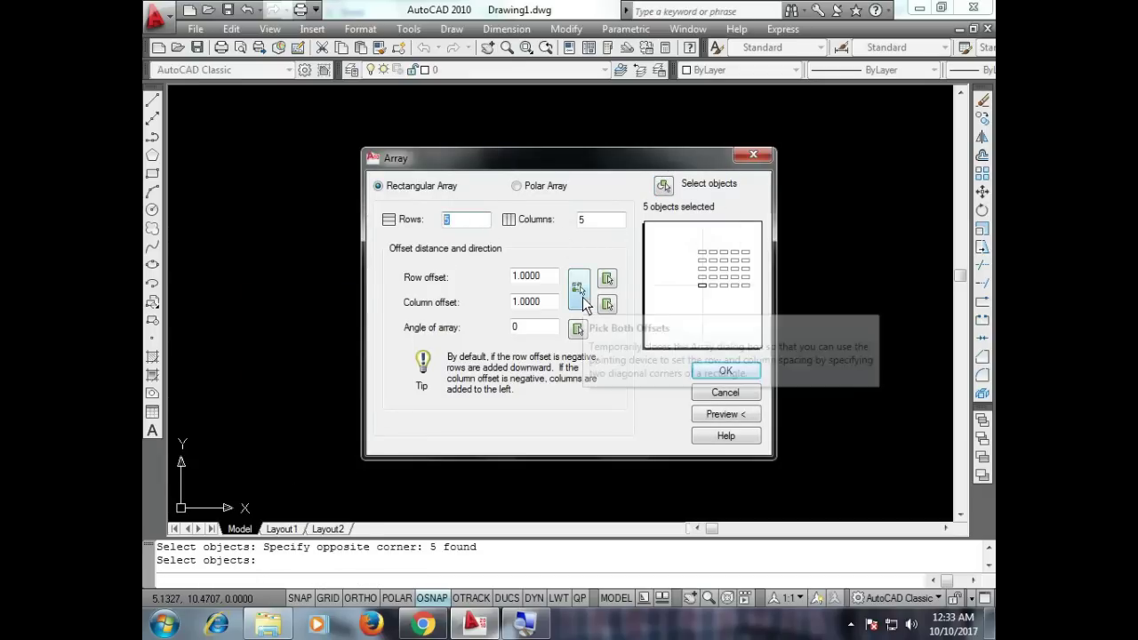
Pick both offsets from the square's lower-left corner, about 1.59 for rows and 1.68 for columns, and preview the spaced array.
left_click(582, 301)
left_click(393, 411)
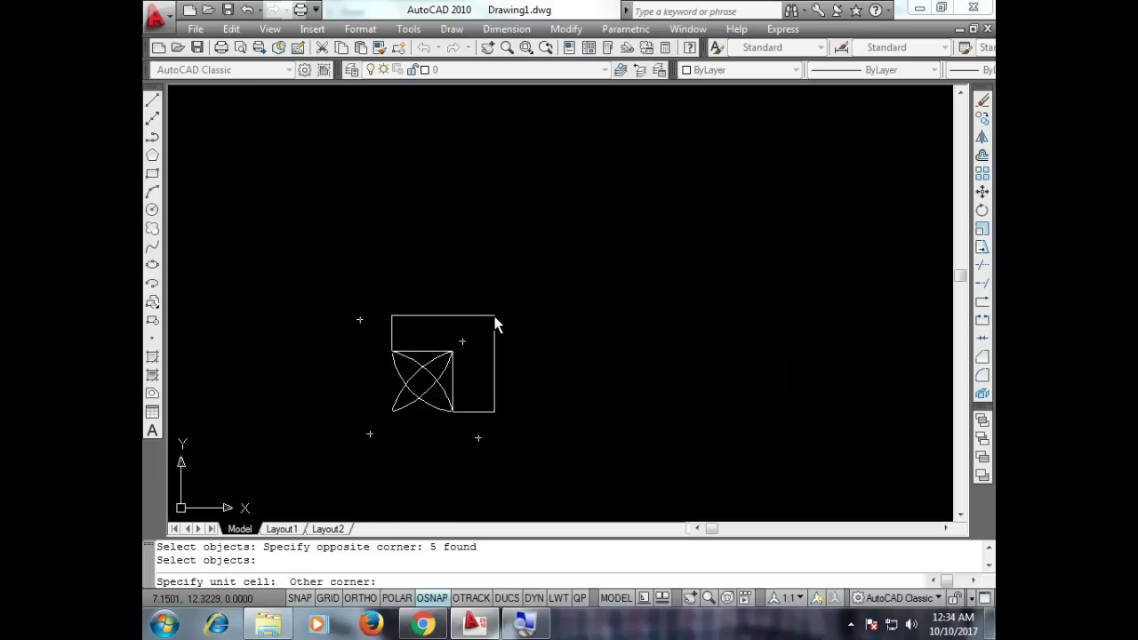
left_click(496, 320)
left_click(722, 415)
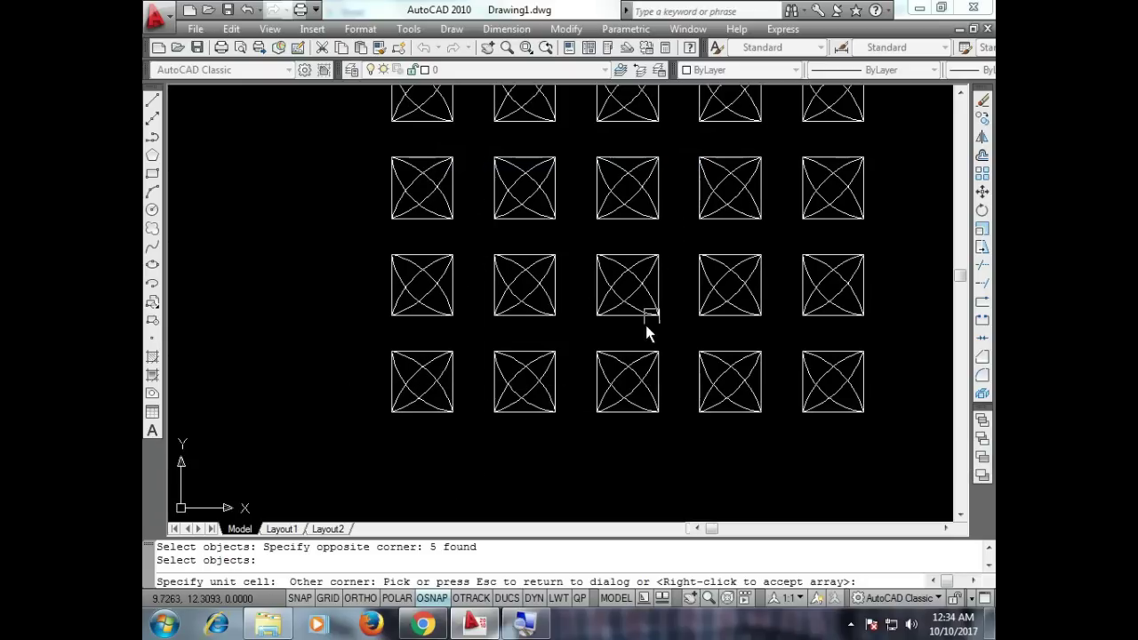
left_click(582, 337)
Set the column offset to 2, preview the array and accept it.
left_click_drag(540, 299, 502, 307)
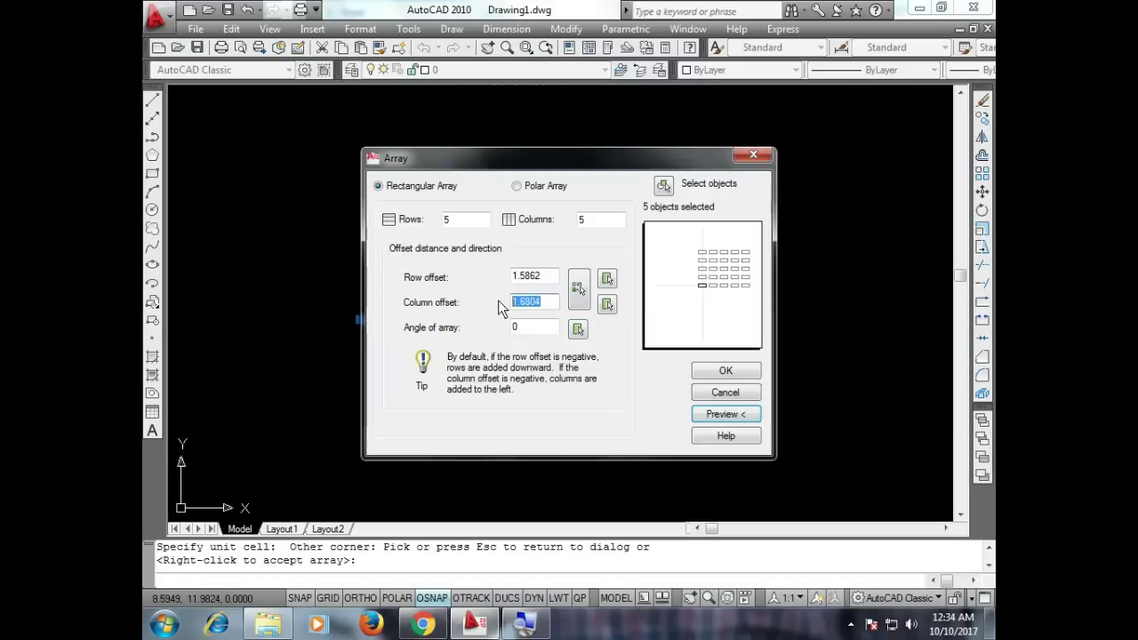
type("2")
left_click(711, 415)
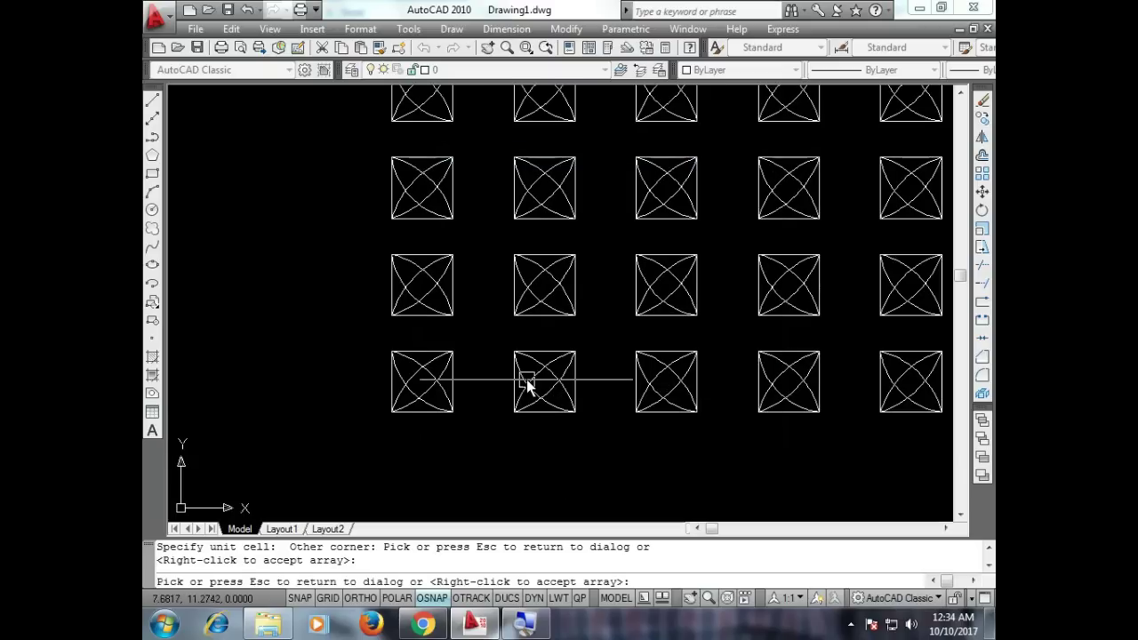
right_click(608, 389)
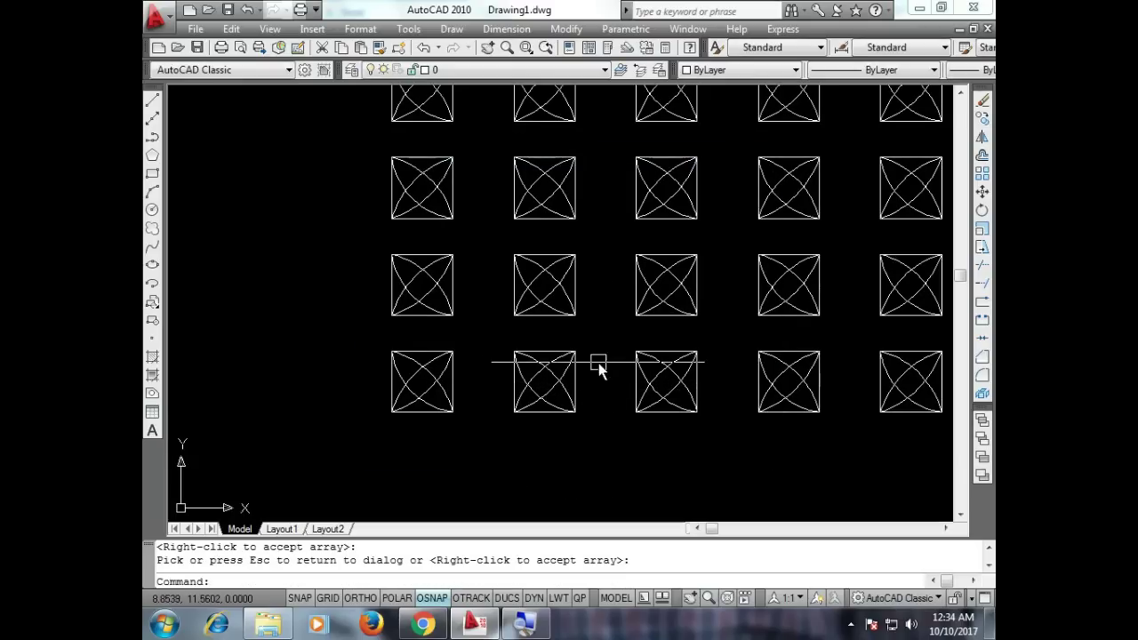
Add a linear dimension across the gap between the first two squares of the lowest row.
left_click(506, 29)
left_click(514, 77)
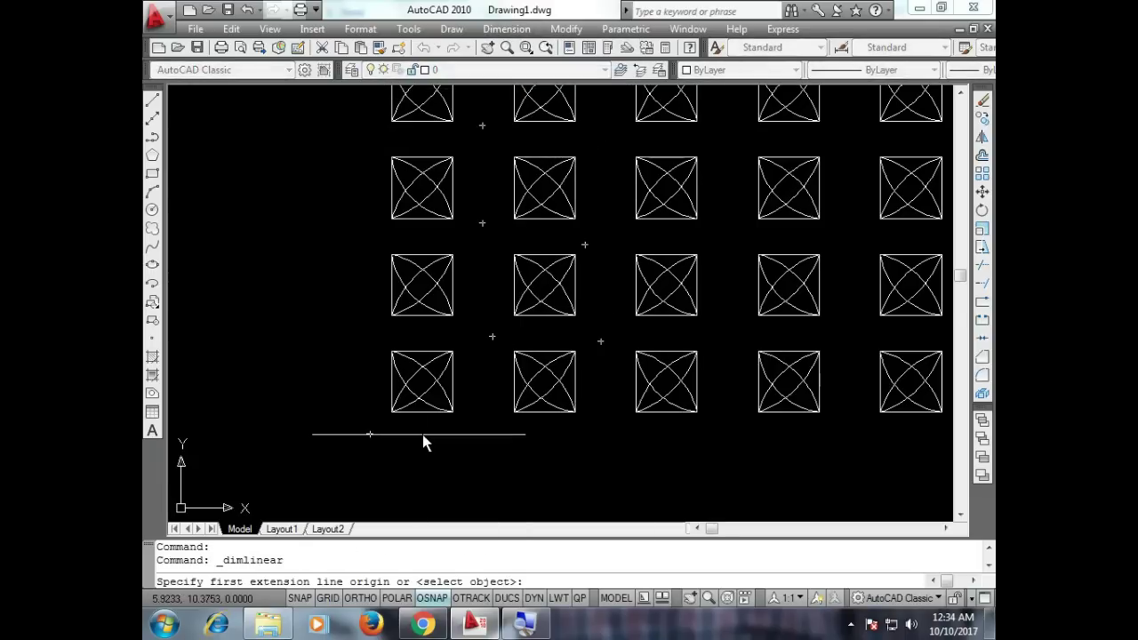
scroll(435, 427, "up", 3)
left_click(478, 396)
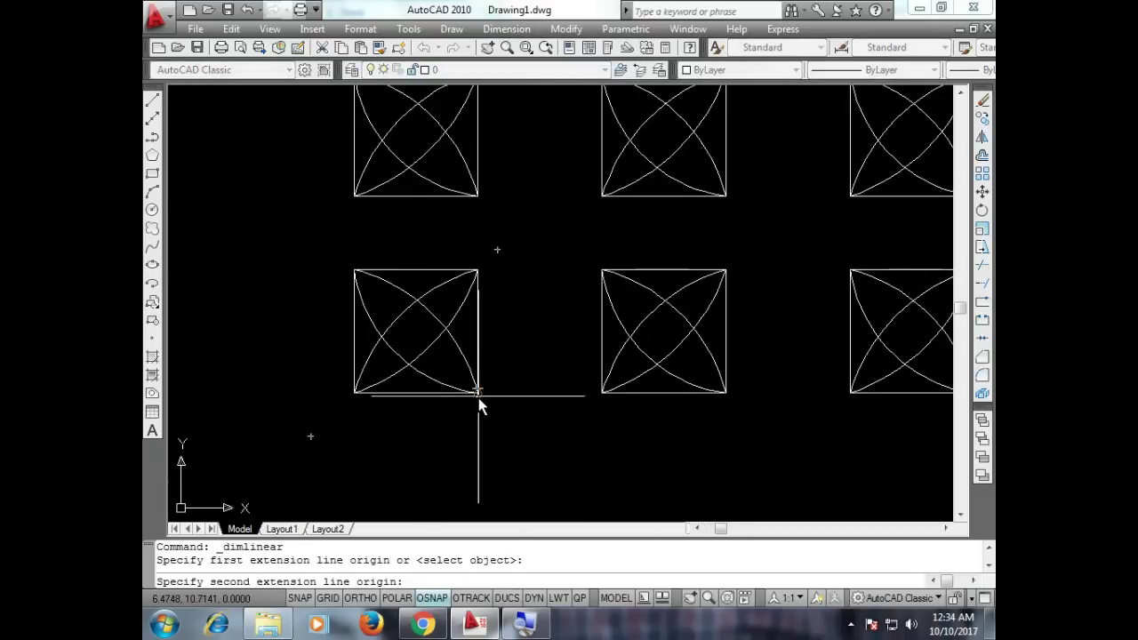
left_click(602, 395)
left_click(594, 429)
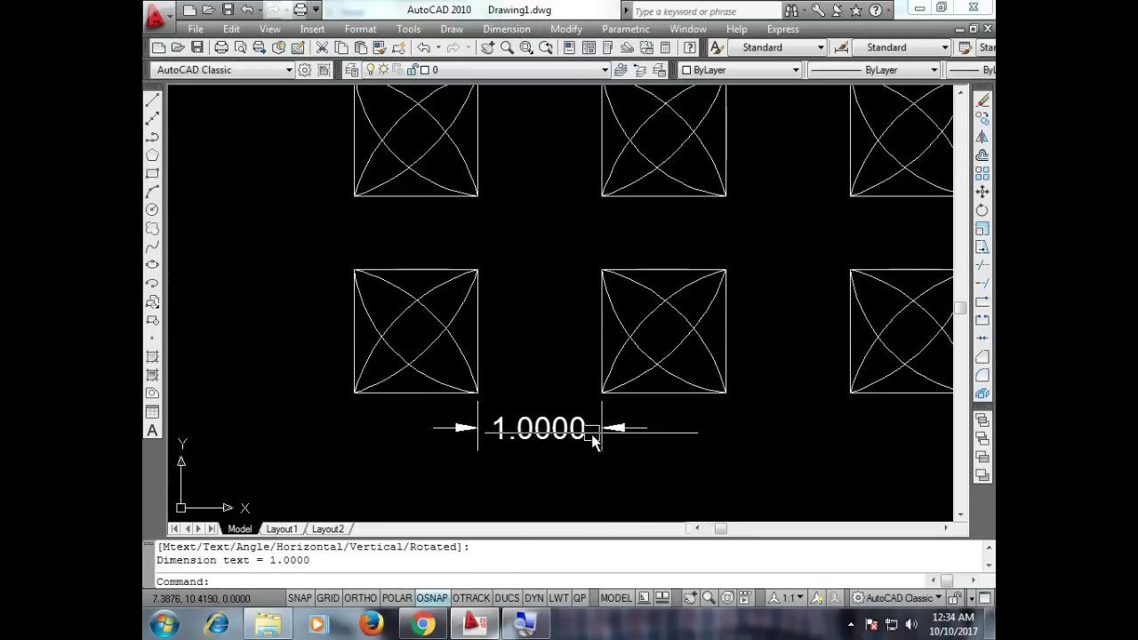
Add a linear dimension for the width of the lowest row's first square, placed below the gap dimension.
scroll(551, 423, "up", 2)
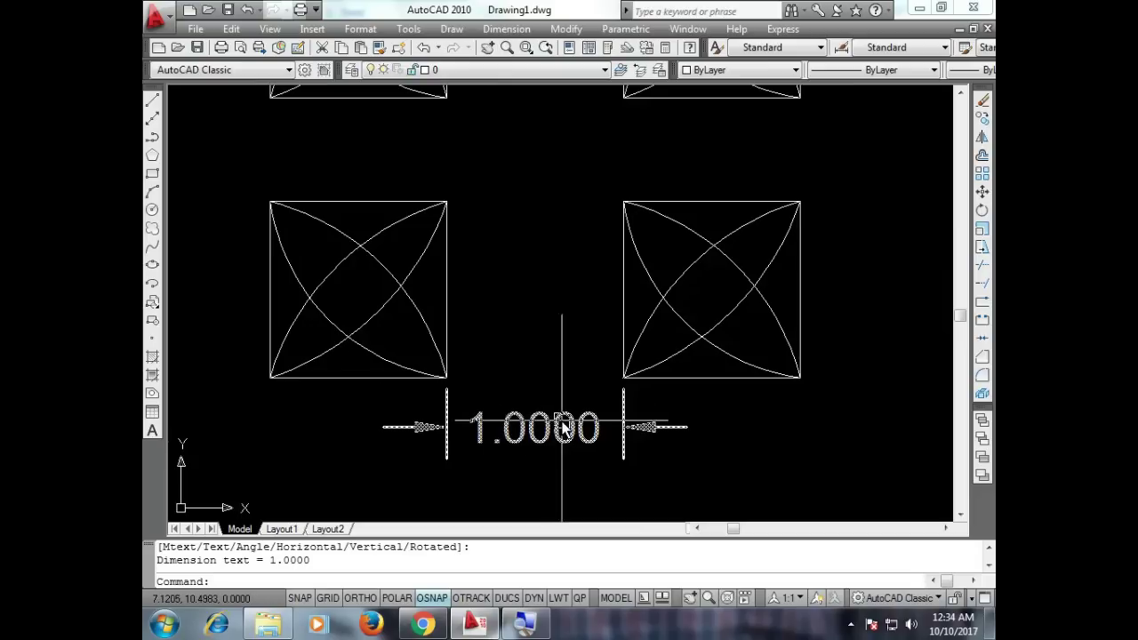
right_click(516, 302)
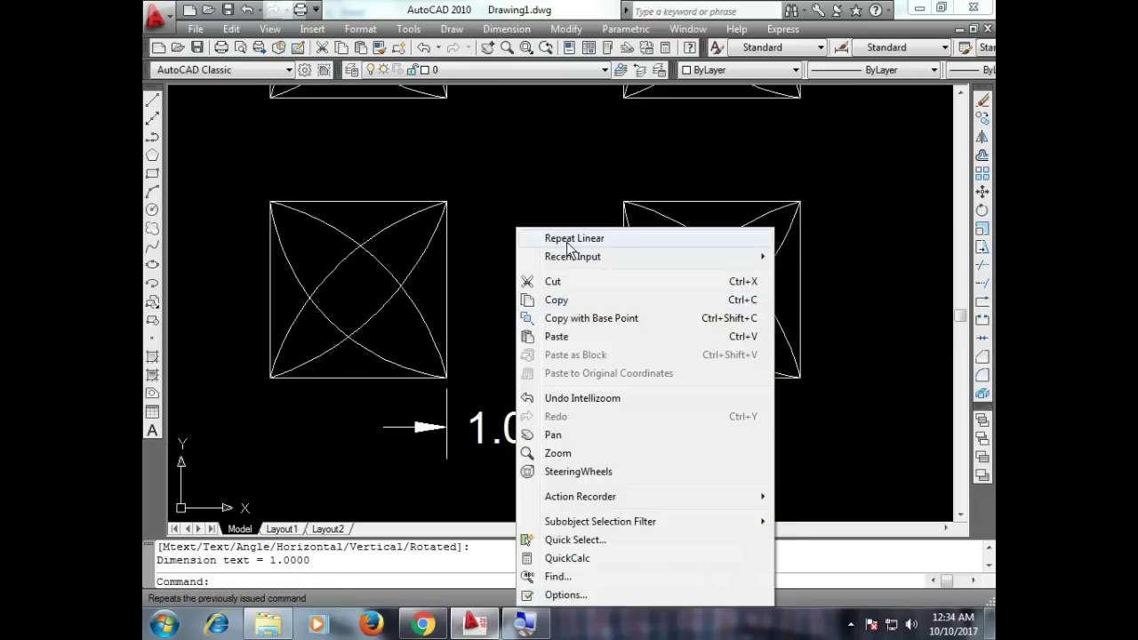
left_click(541, 234)
left_click(269, 377)
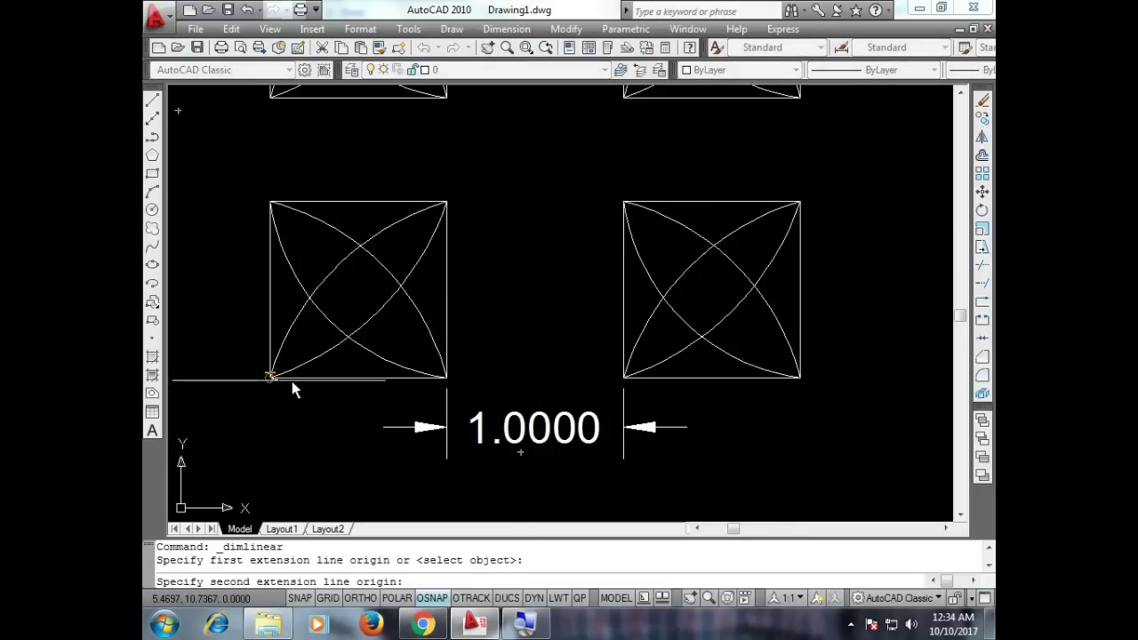
left_click(446, 377)
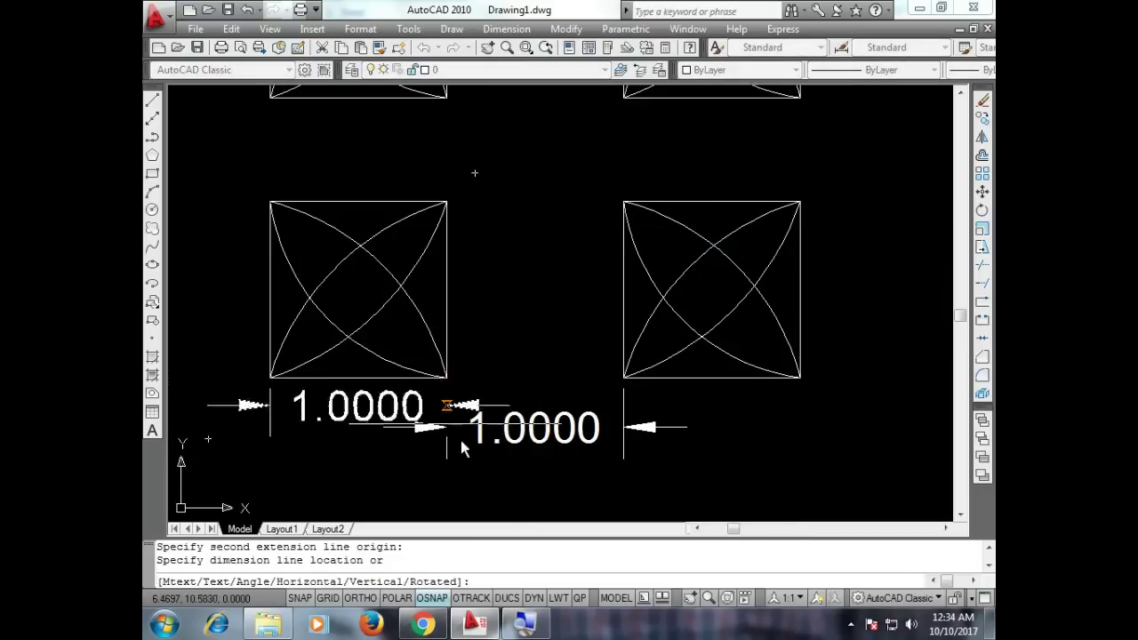
left_click(459, 487)
Erase the gap dimension and the square's width dimension.
left_click(517, 435)
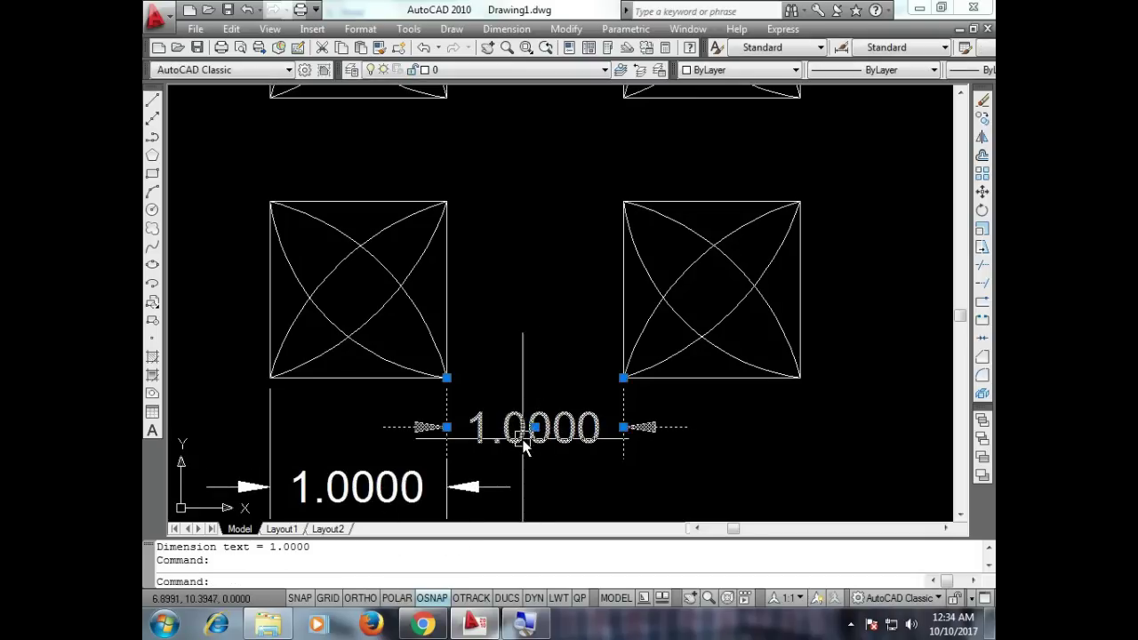
key("Delete")
left_click(444, 478)
key("Delete")
Erase all arrayed copies, keeping only the lower-left square with its four arcs.
scroll(434, 454, "down", 4)
scroll(432, 382, "down", 2)
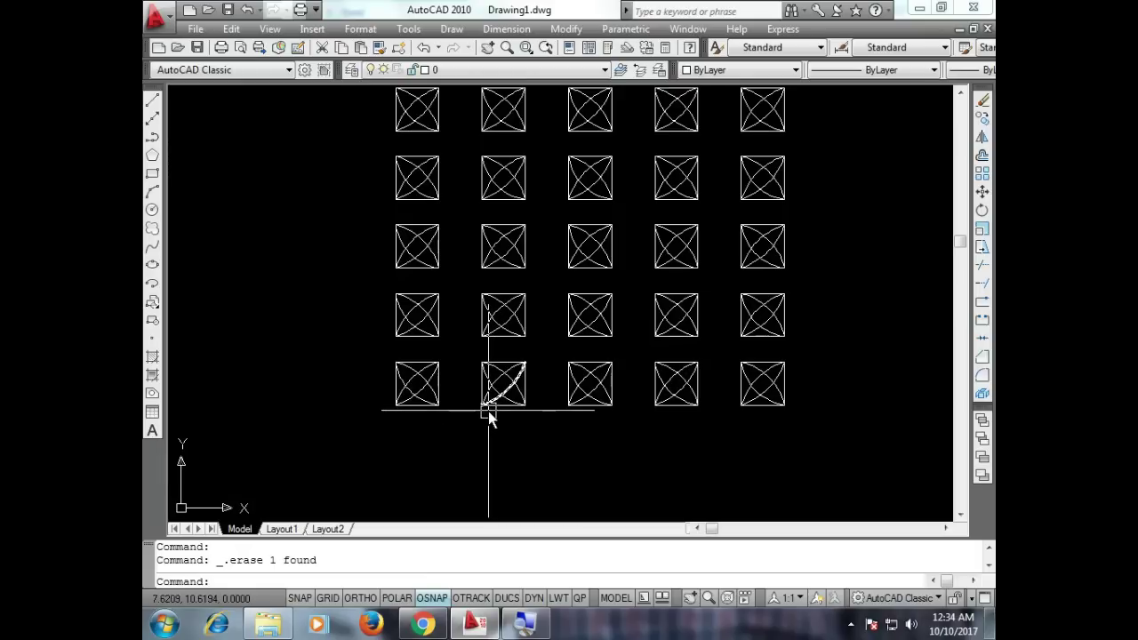
scroll(495, 436, "down", 2)
scroll(565, 411, "up", 2)
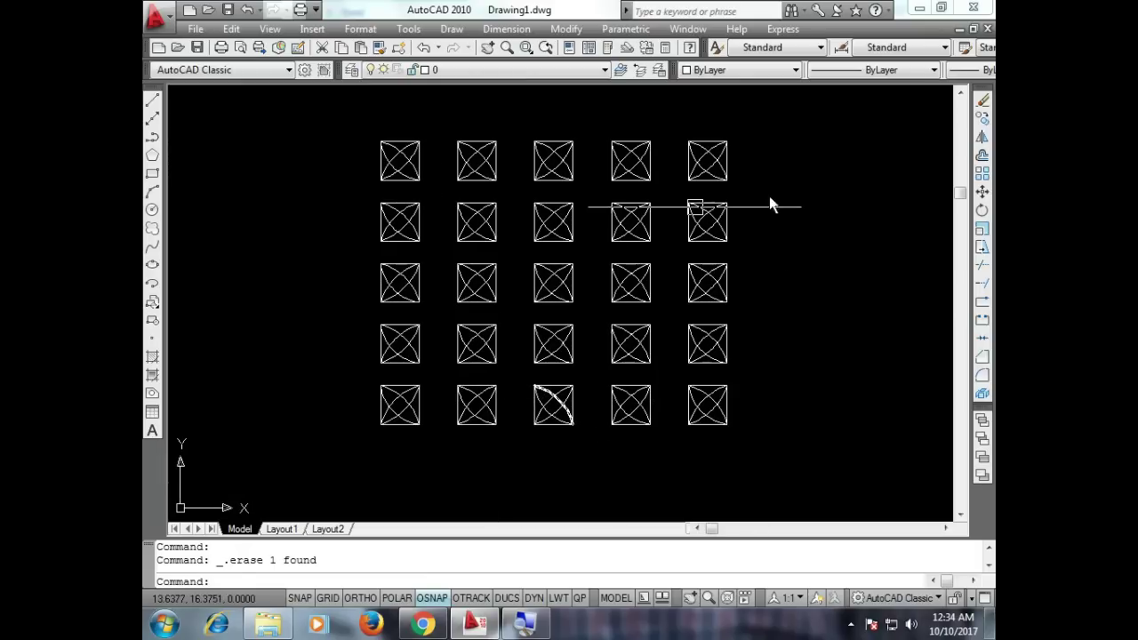
left_click(801, 125)
left_click(459, 456)
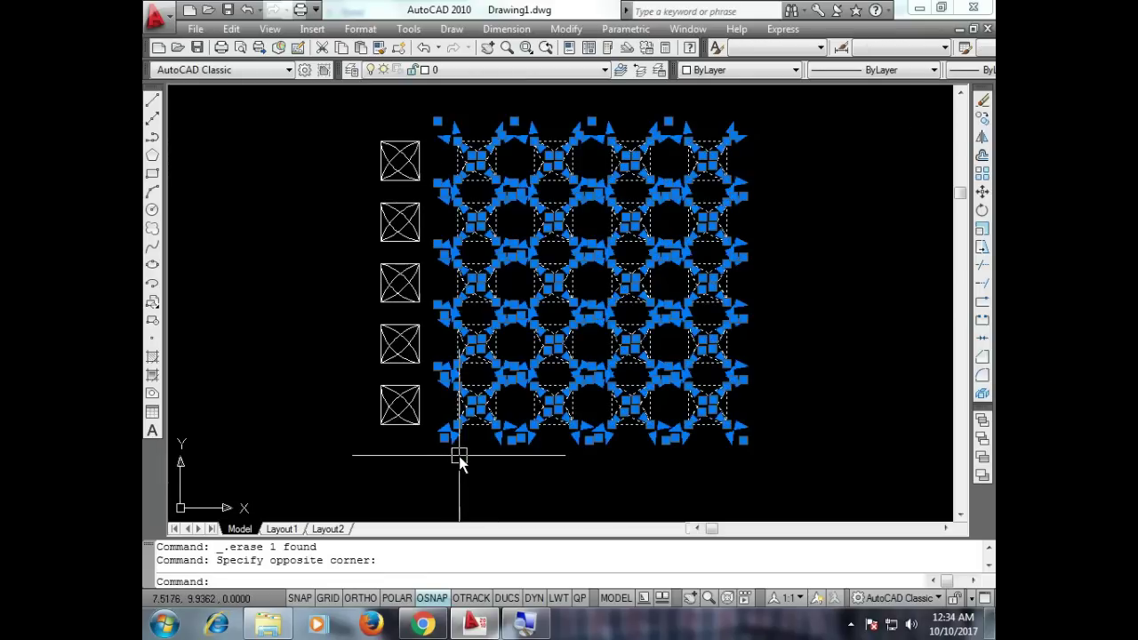
key("Delete")
left_click(463, 138)
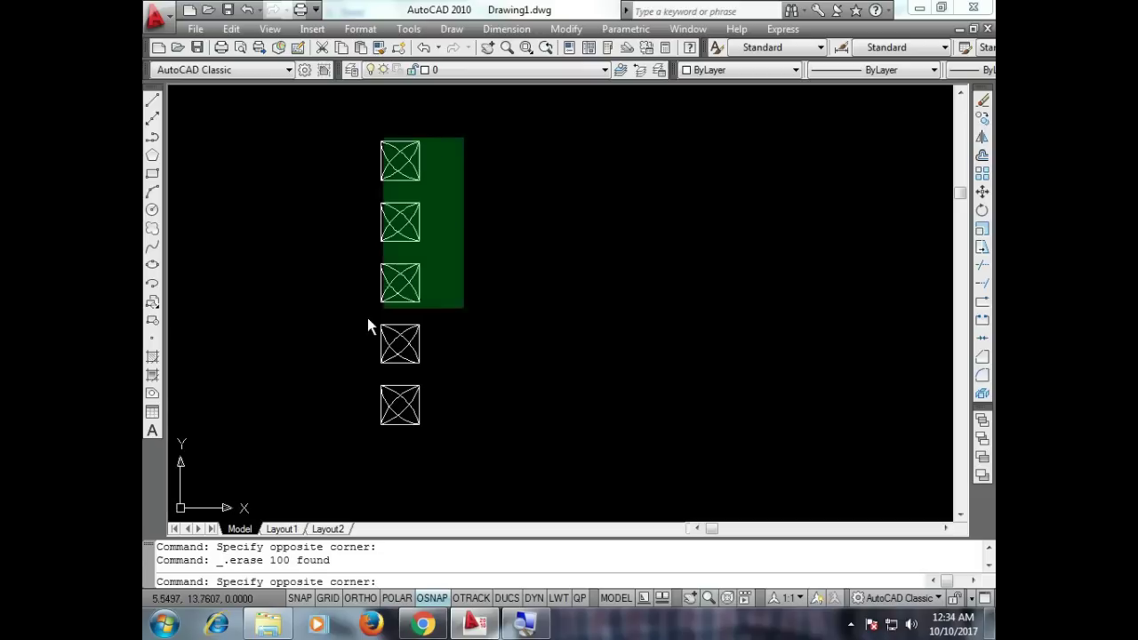
left_click(346, 370)
key("Delete")
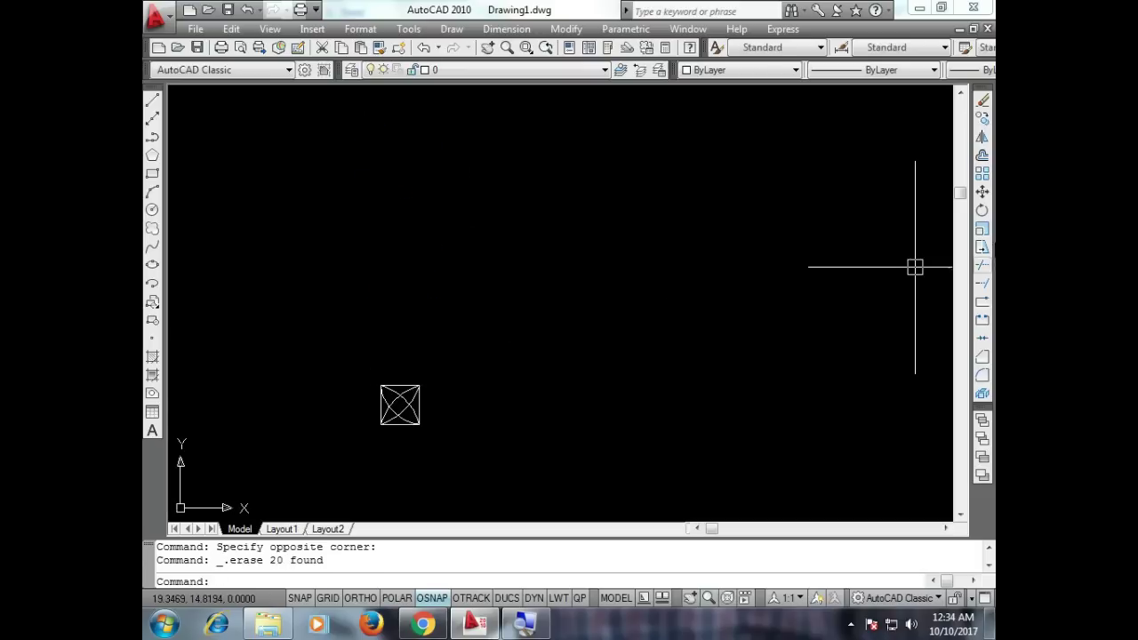
Start another rectangular array and choose the lower-left square and its four arcs as its objects.
left_click(982, 176)
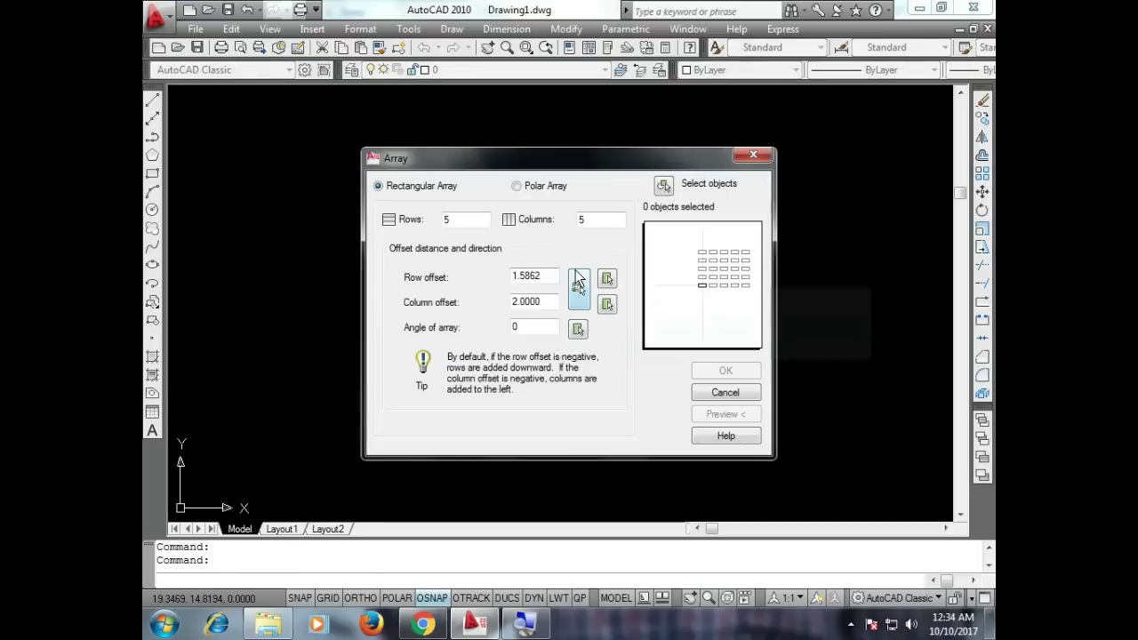
left_click(663, 188)
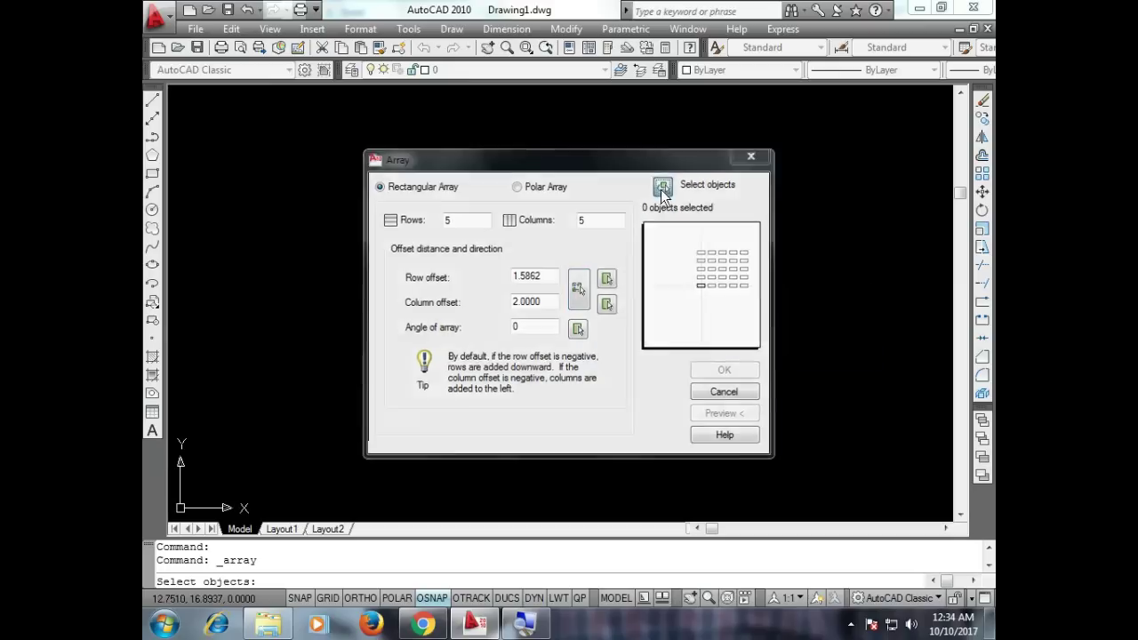
left_click(367, 364)
left_click(468, 444)
key("Return")
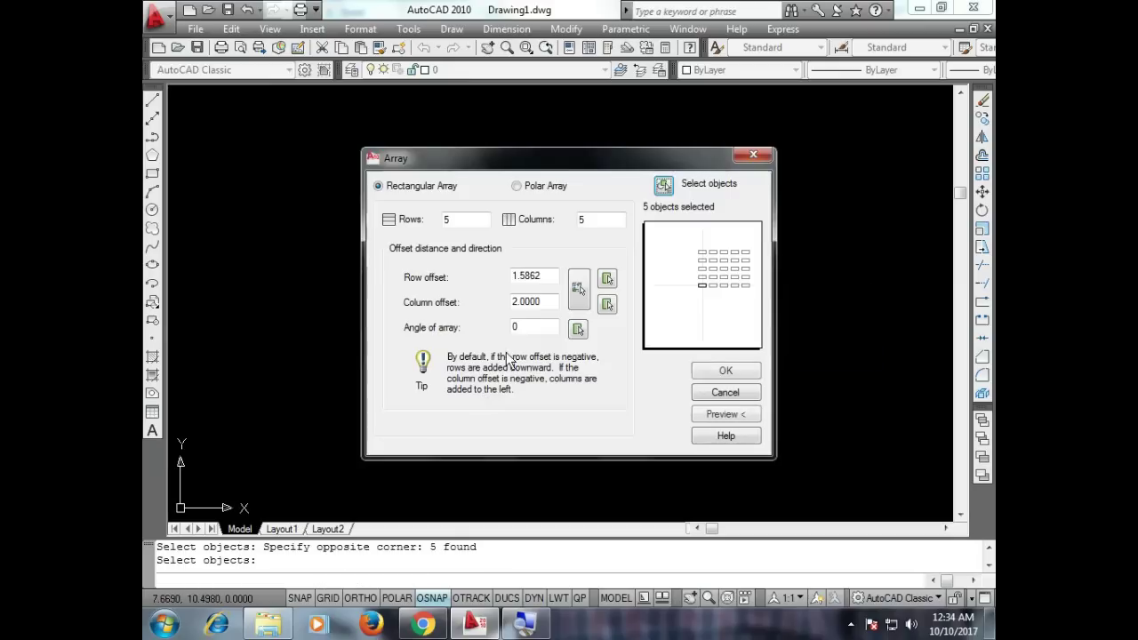
Set the array angle to 45 degrees, preview the 5 by 5 array and create it.
double_click(529, 329)
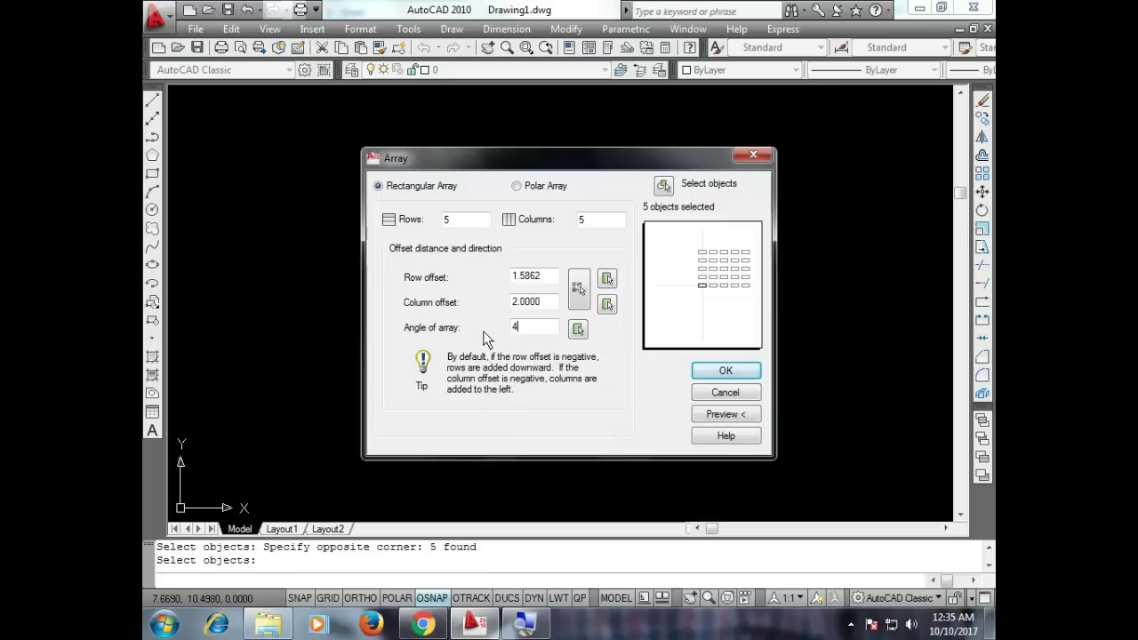
left_click(725, 414)
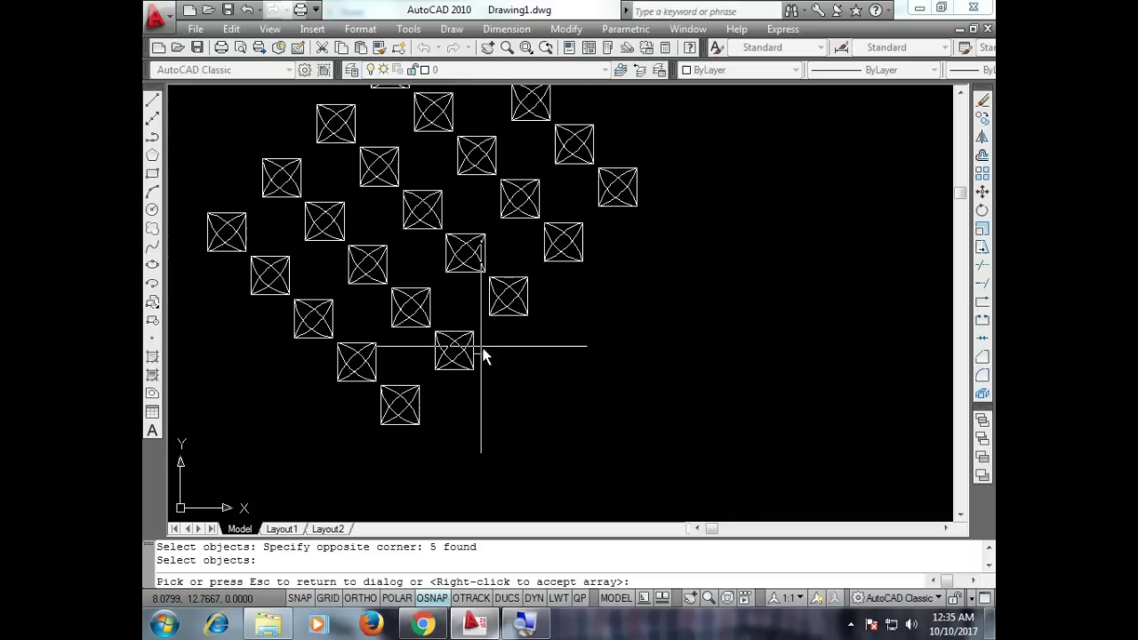
left_click(495, 391)
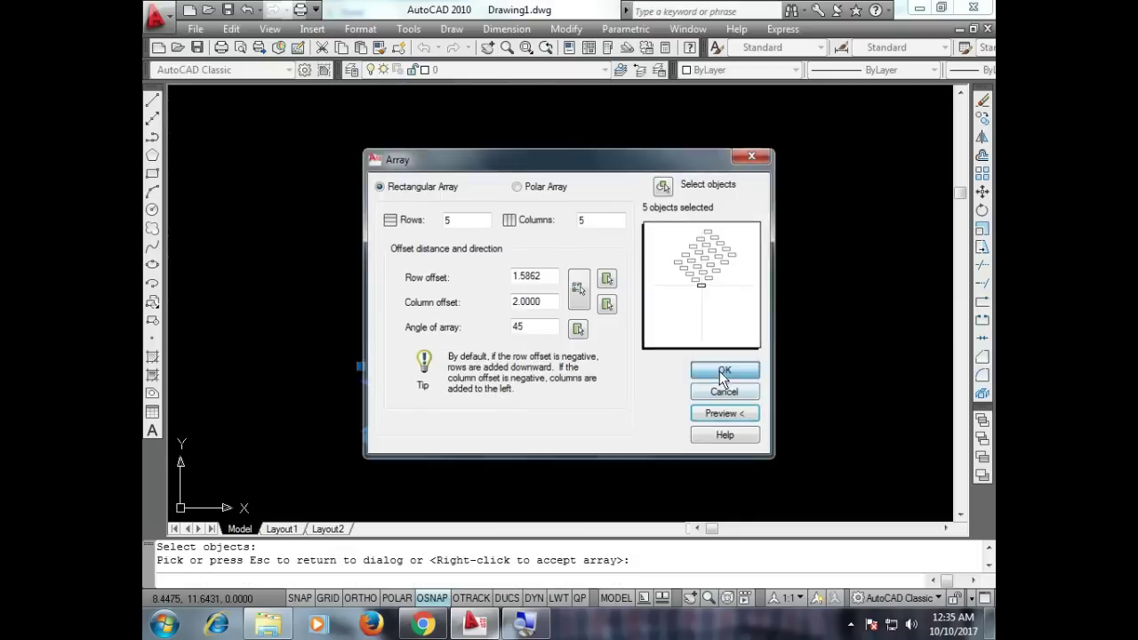
left_click(726, 371)
Draw a polyline from the lowest square's lower-right corner to the lower-right corner of the array's rightmost square.
left_click(152, 136)
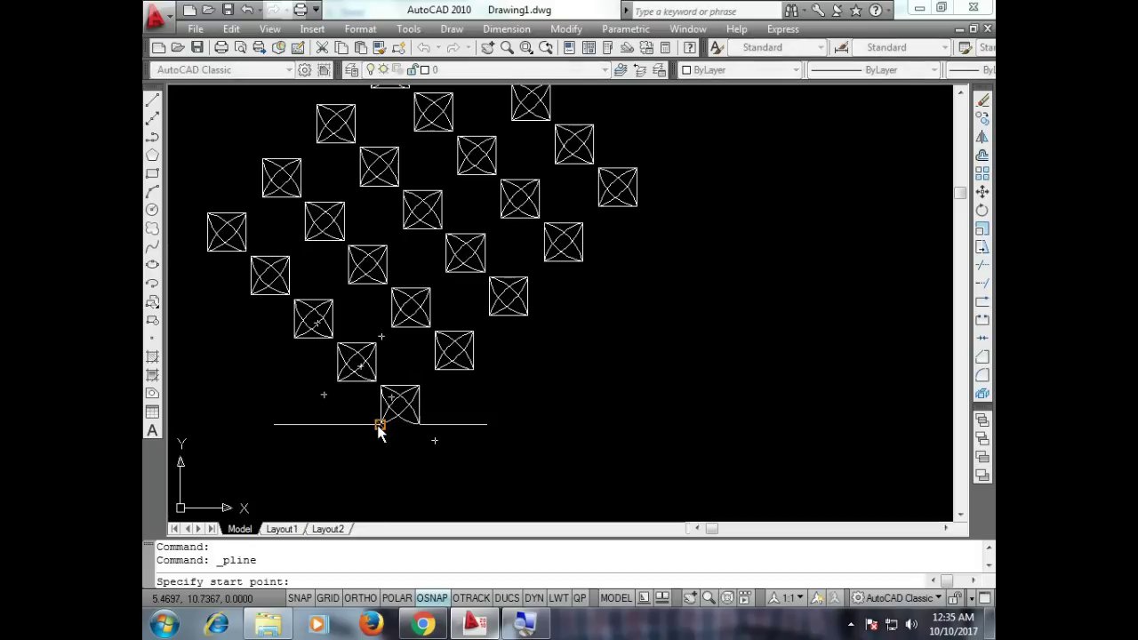
left_click(419, 424)
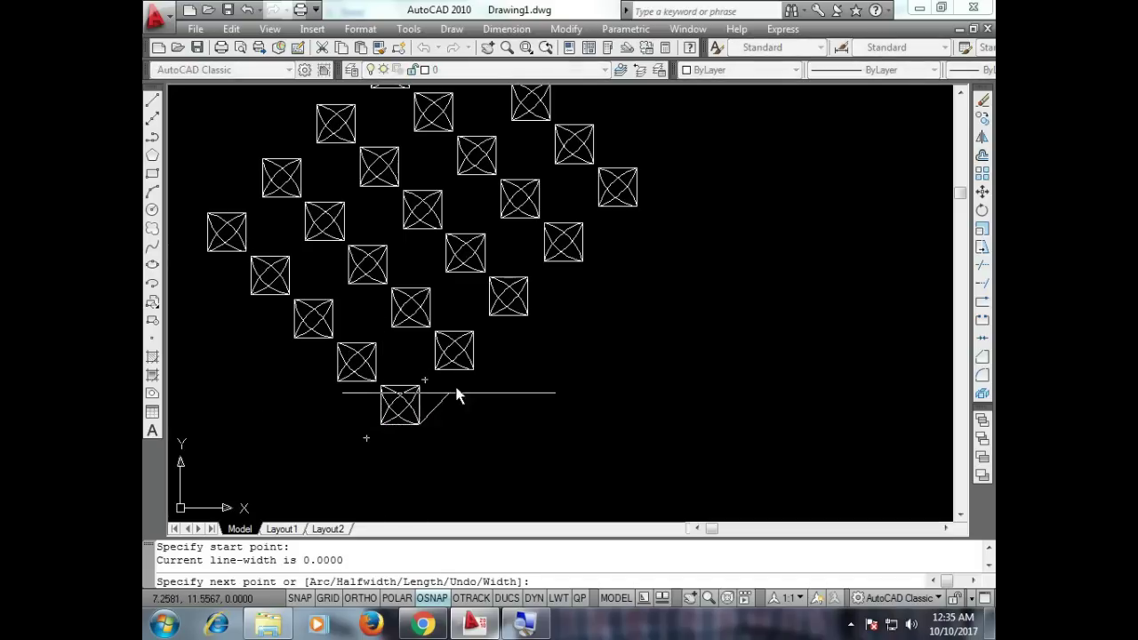
left_click(638, 203)
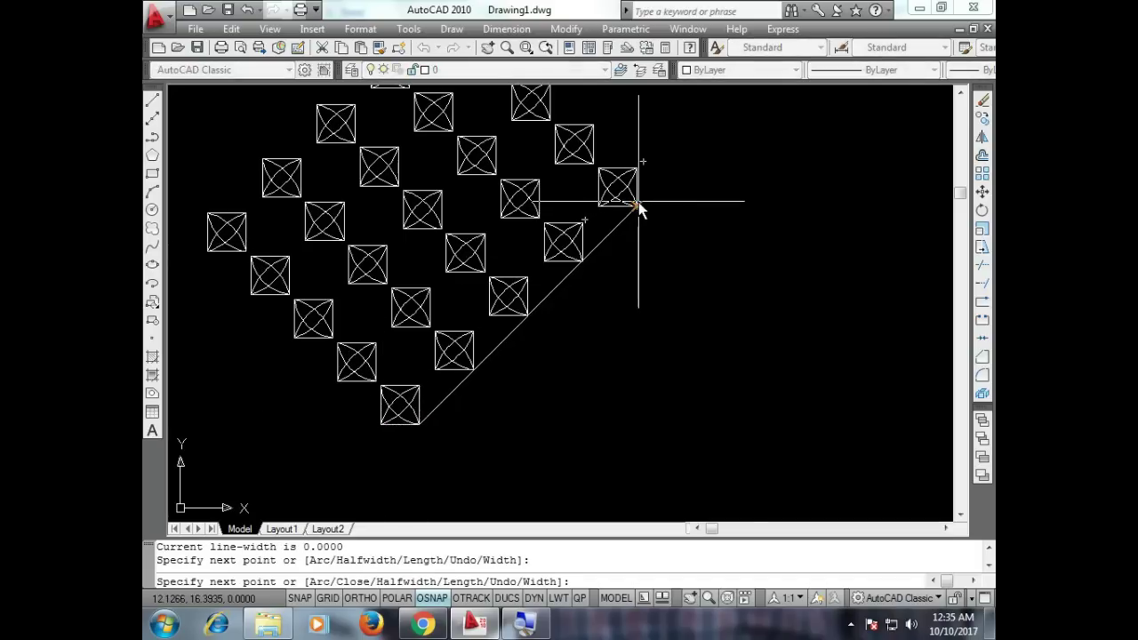
key("Escape")
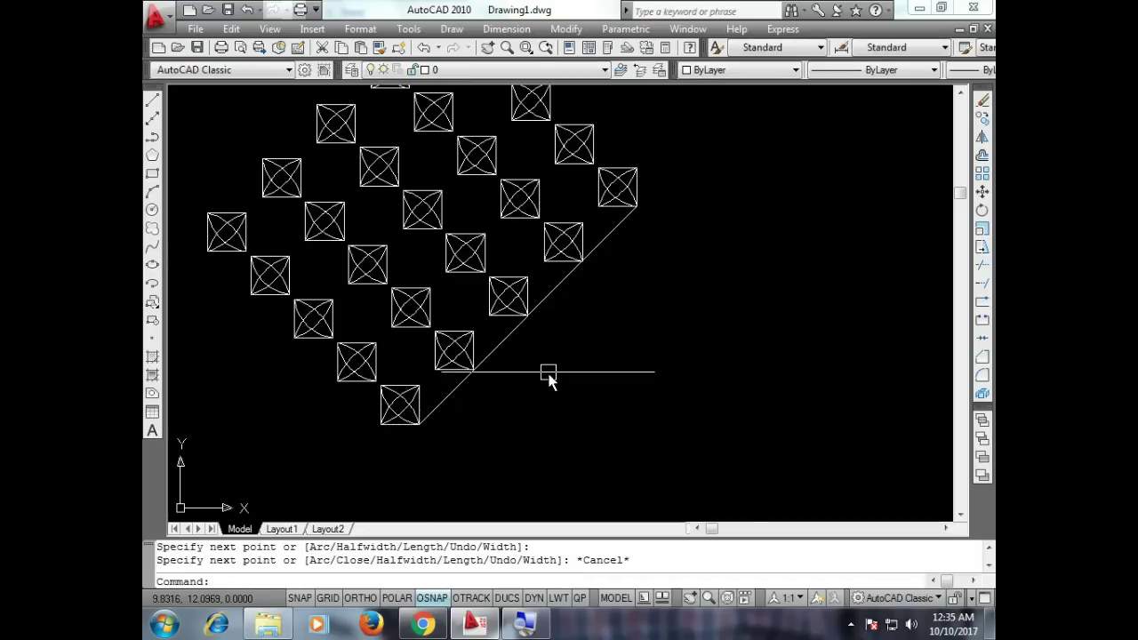
Draw a horizontal polyline rightward from the lowest square's lower-right corner with Ortho on, forming the array's reference angle.
left_click(152, 137)
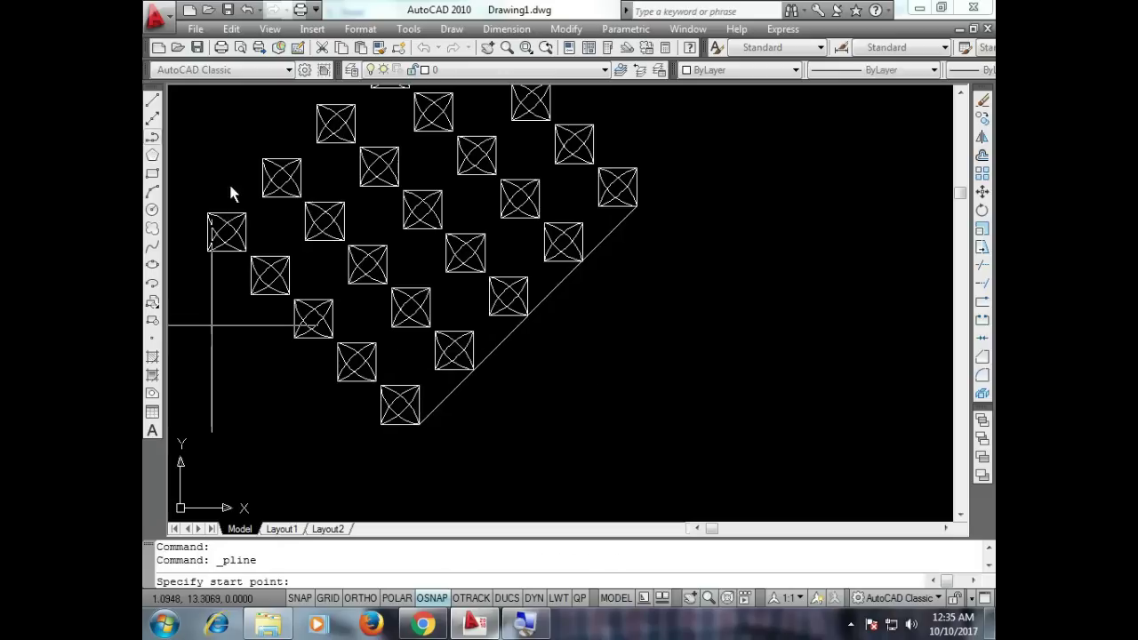
left_click(420, 424)
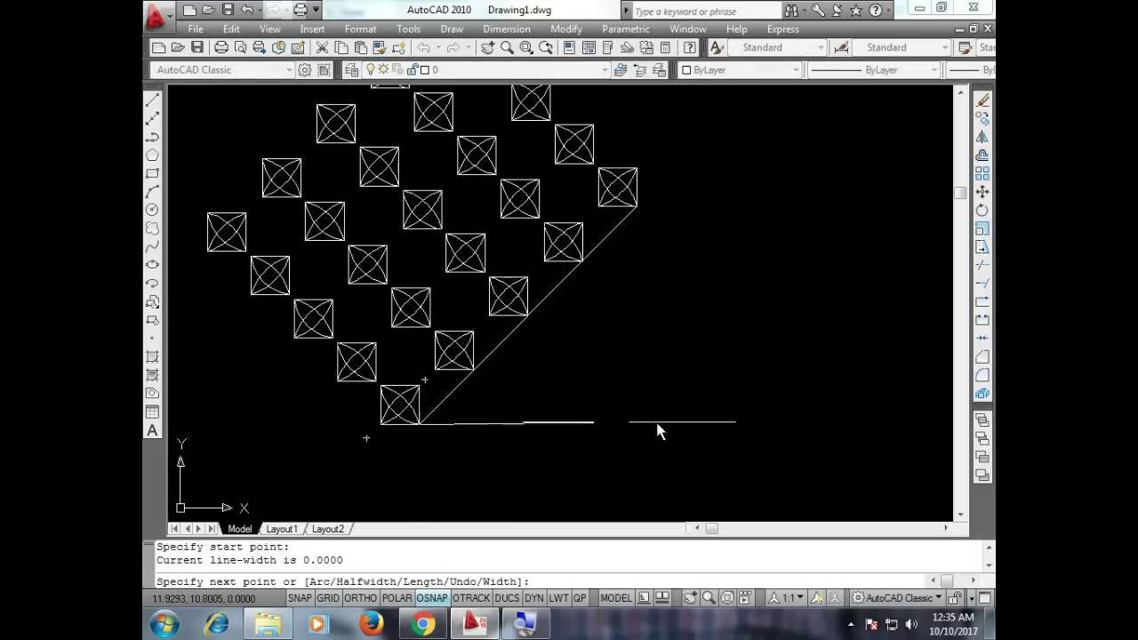
key("F8")
left_click(752, 430)
key("Escape")
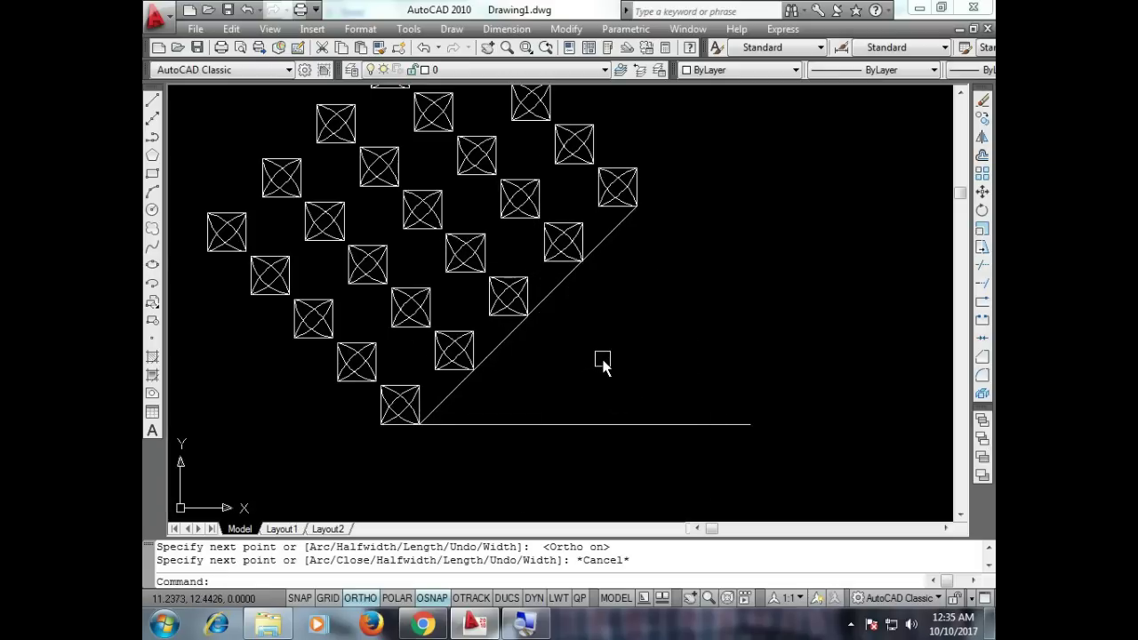
Undo both polylines and the angled array.
key("ctrl+z")
key("ctrl+z")
key("ctrl+z")
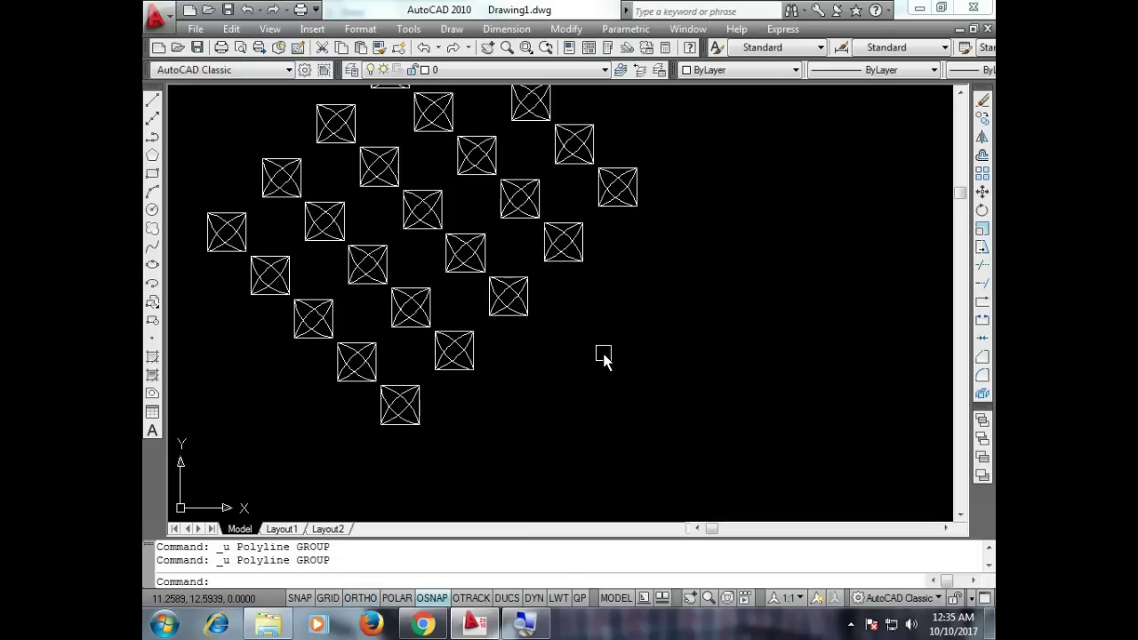
Erase the remaining square and its four arcs so the drawing is empty.
left_click(981, 174)
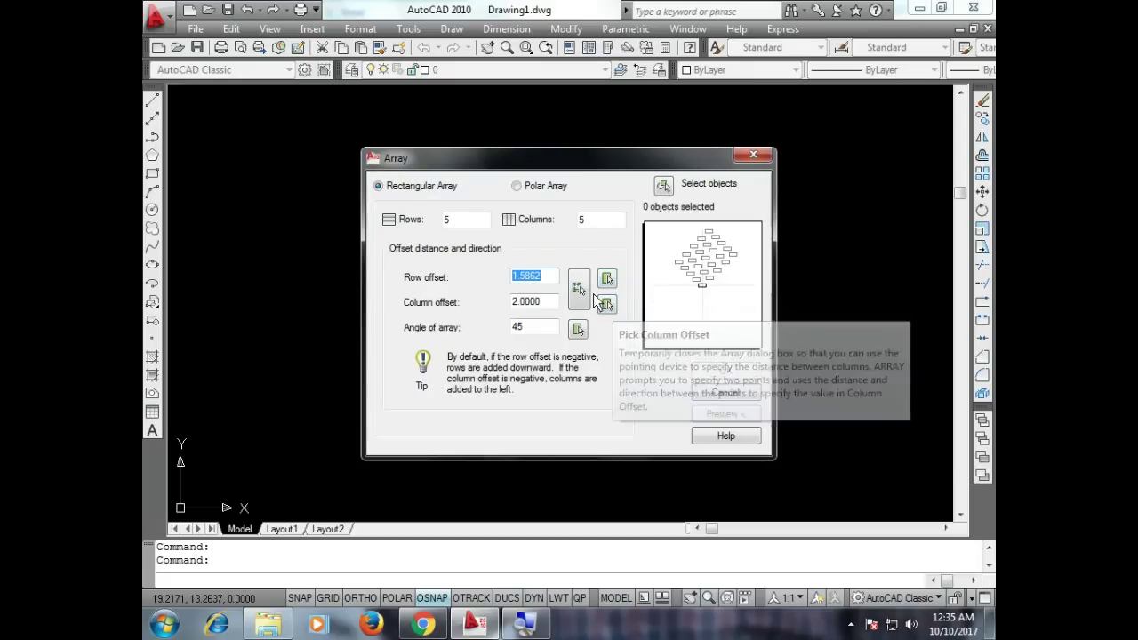
key("Escape")
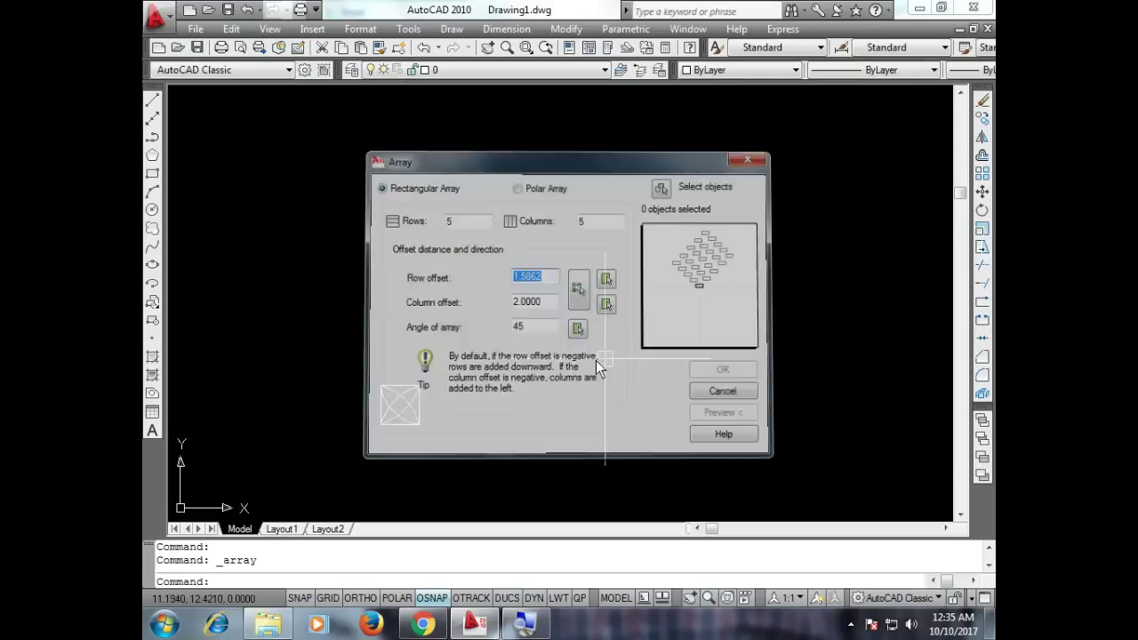
key("ctrl+a")
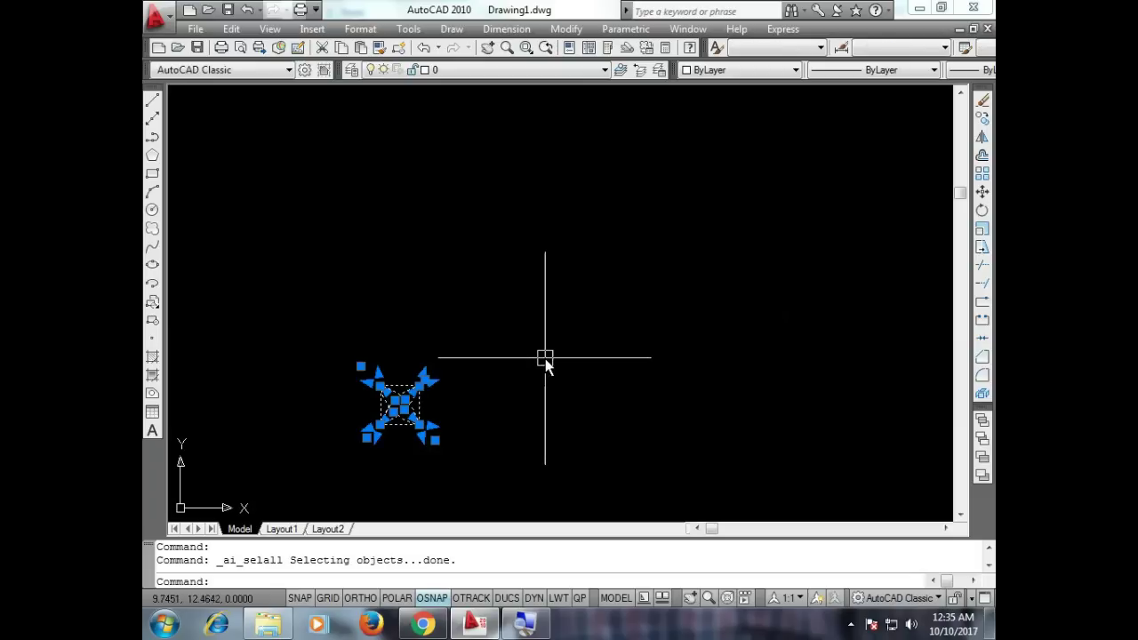
key("Delete")
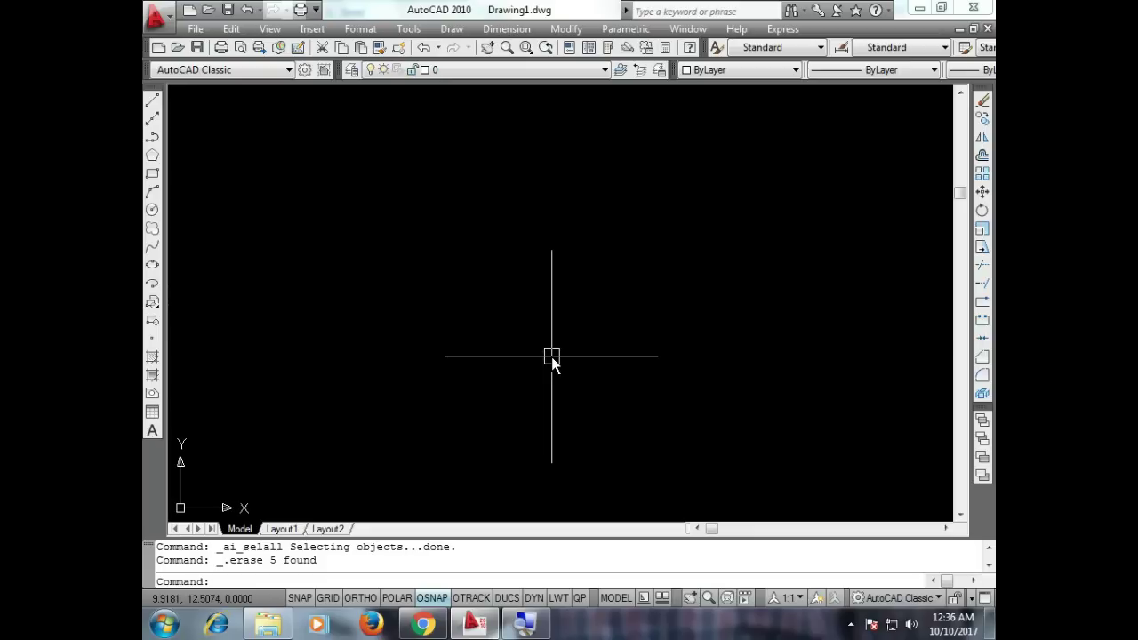
left_click(982, 191)
left_click(981, 173)
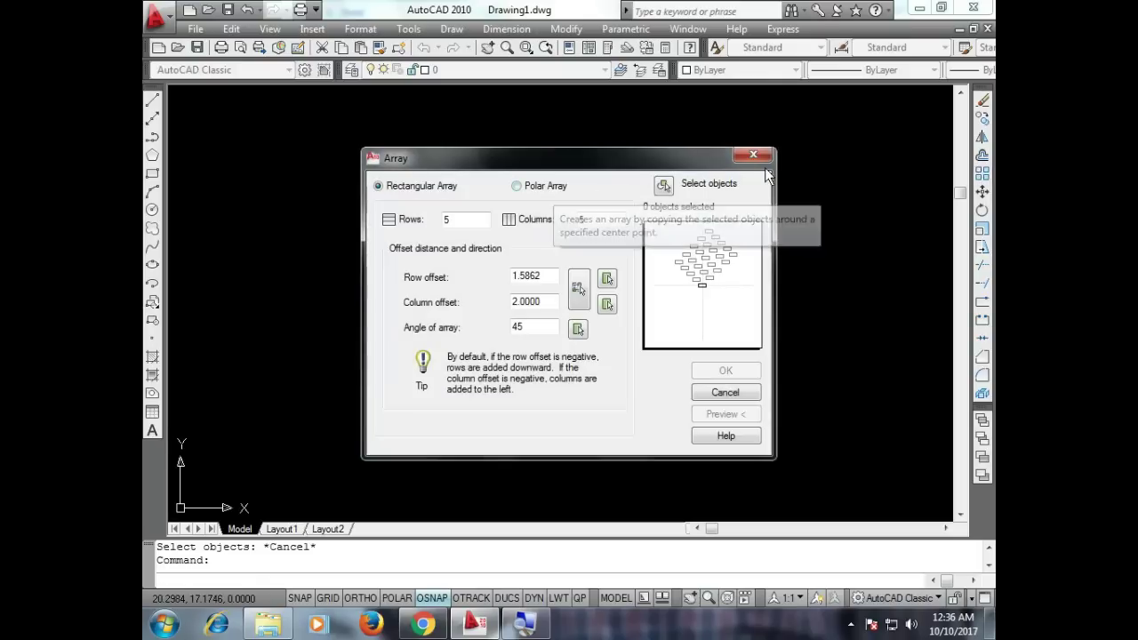
left_click(754, 158)
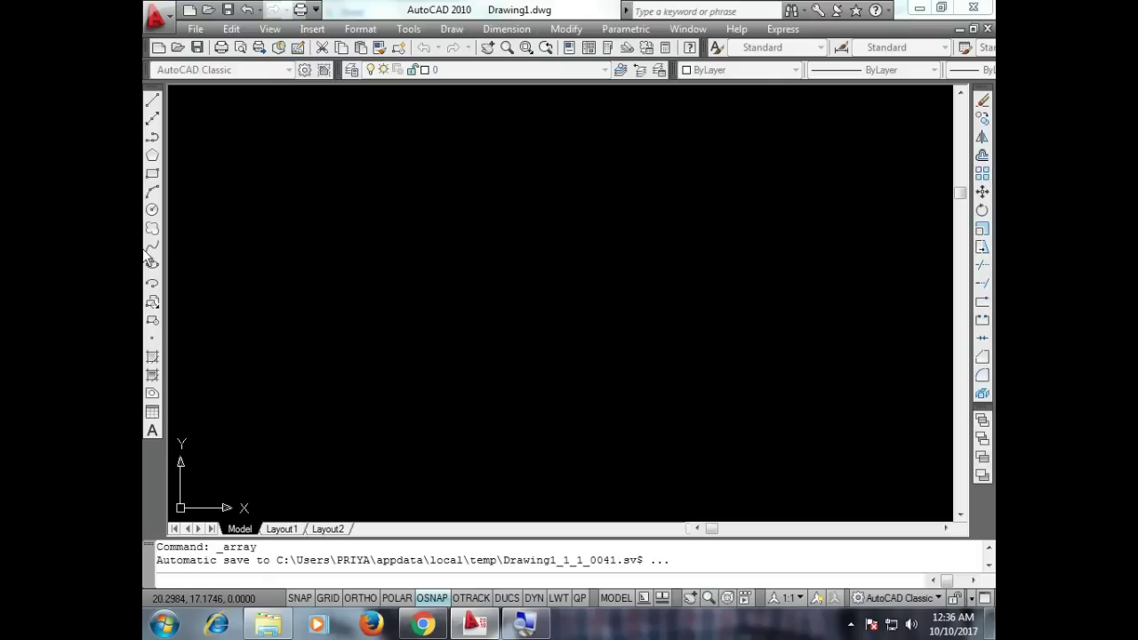
Draw a circle with a radius of 3 near the middle of the drawing area.
left_click(152, 211)
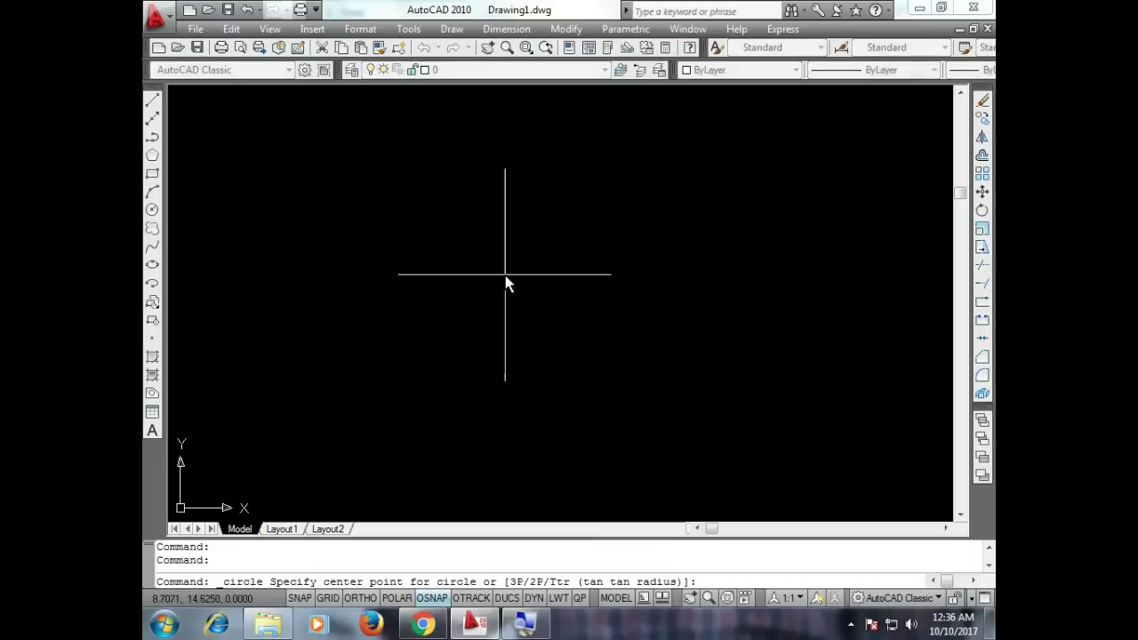
left_click(512, 281)
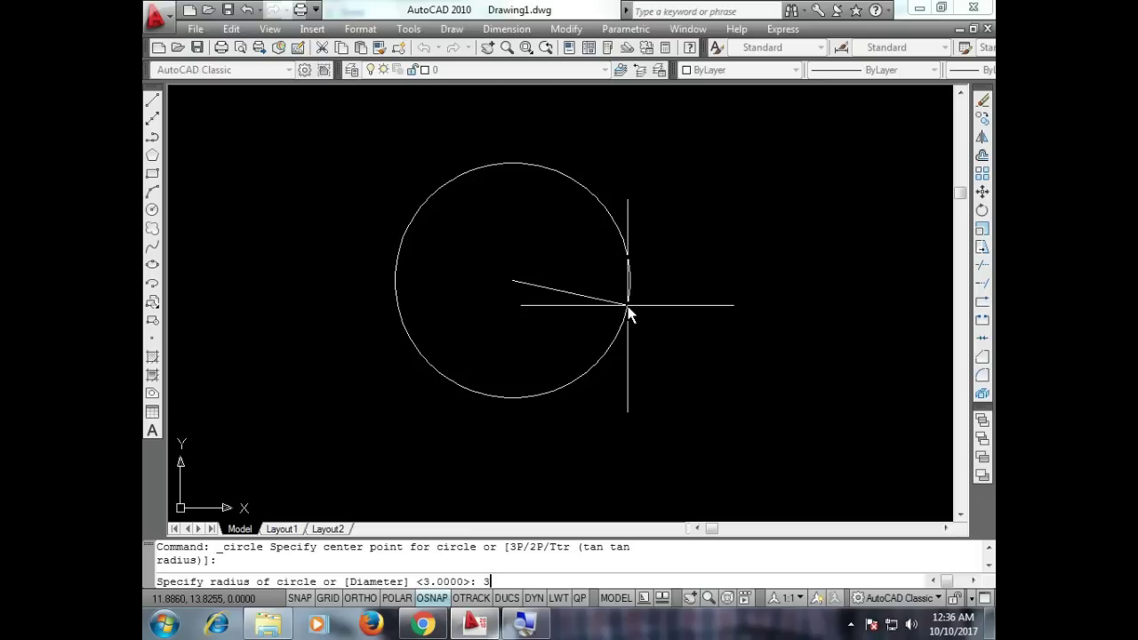
key("Return")
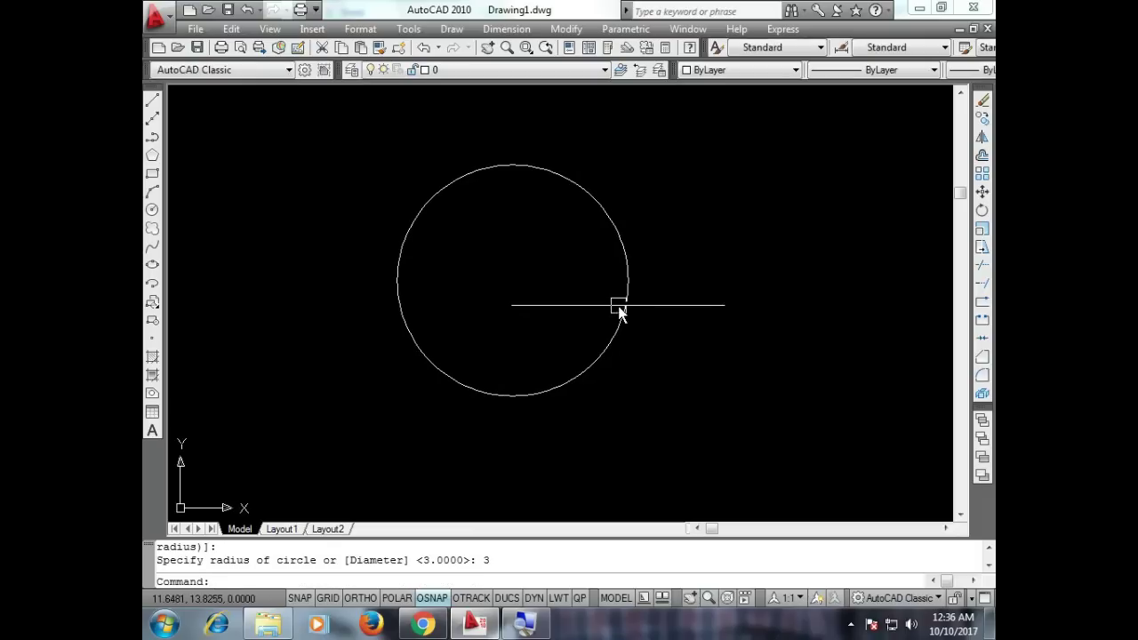
Draw a small circle with a radius of about 0.5, centred on the large circle's upper quadrant.
left_click(152, 213)
left_click(512, 165)
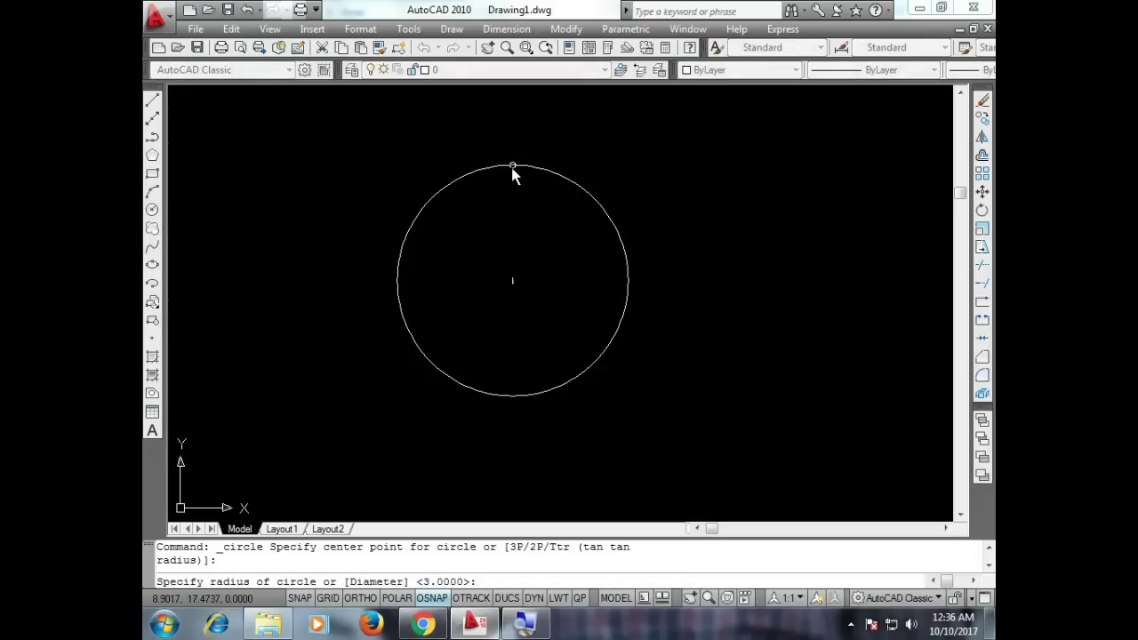
left_click(513, 168)
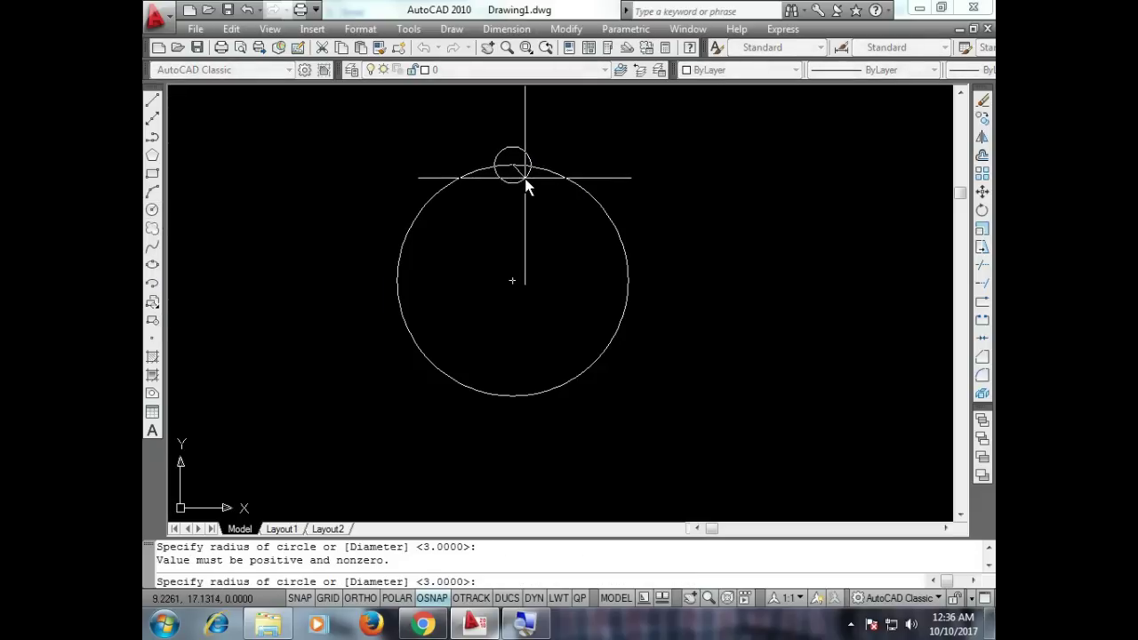
left_click(525, 181)
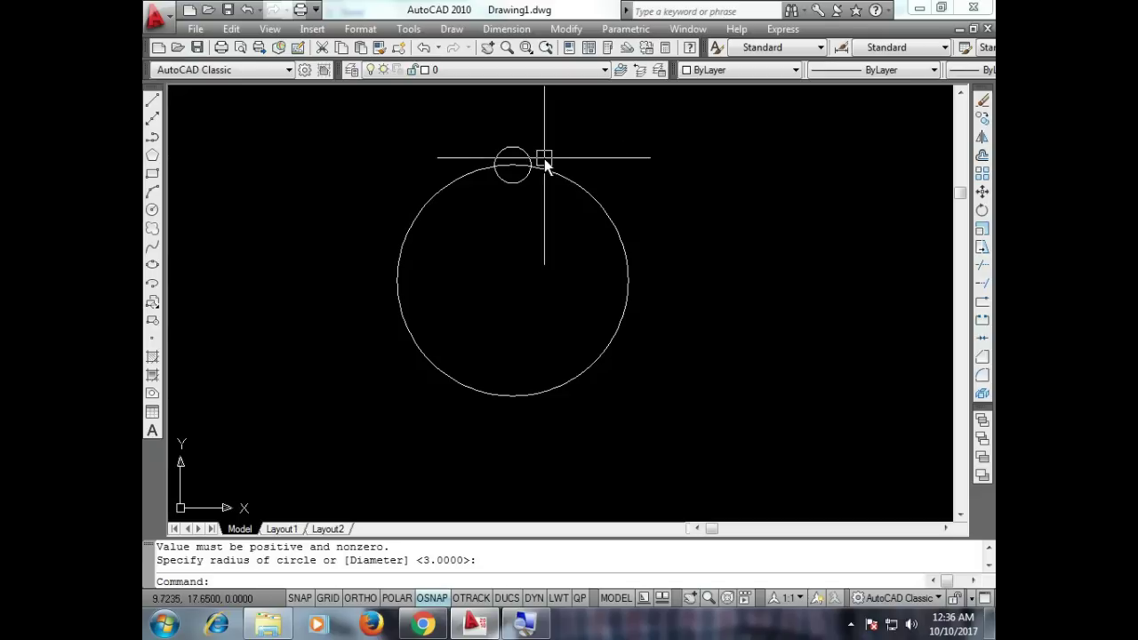
Start a polar array of the small circle, using the large circle's centre as its center point.
left_click(983, 176)
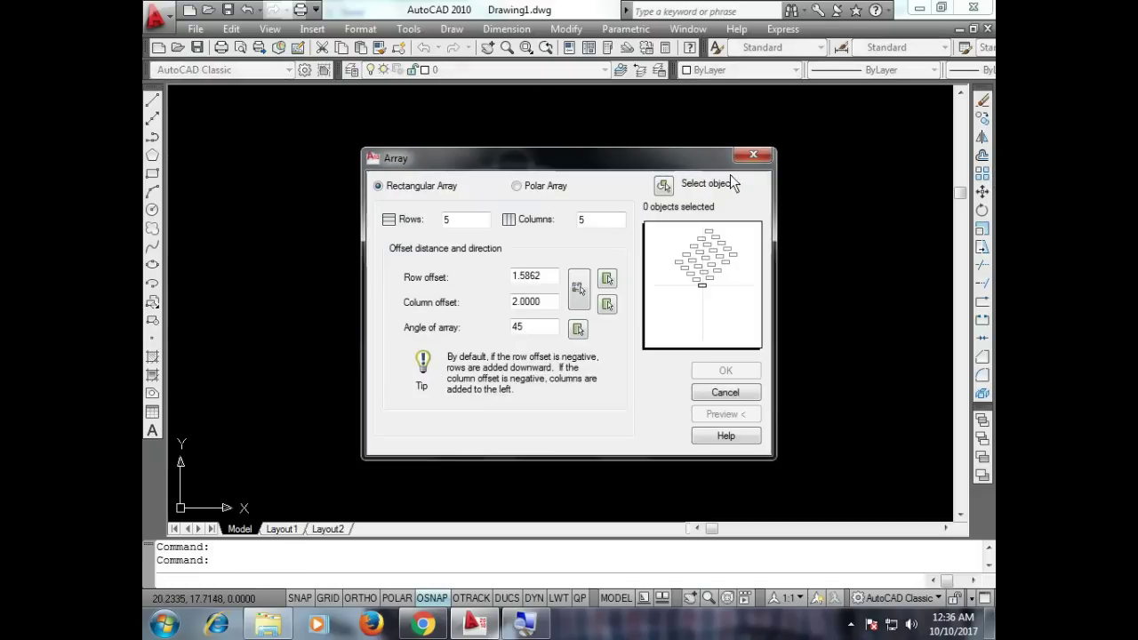
left_click(552, 185)
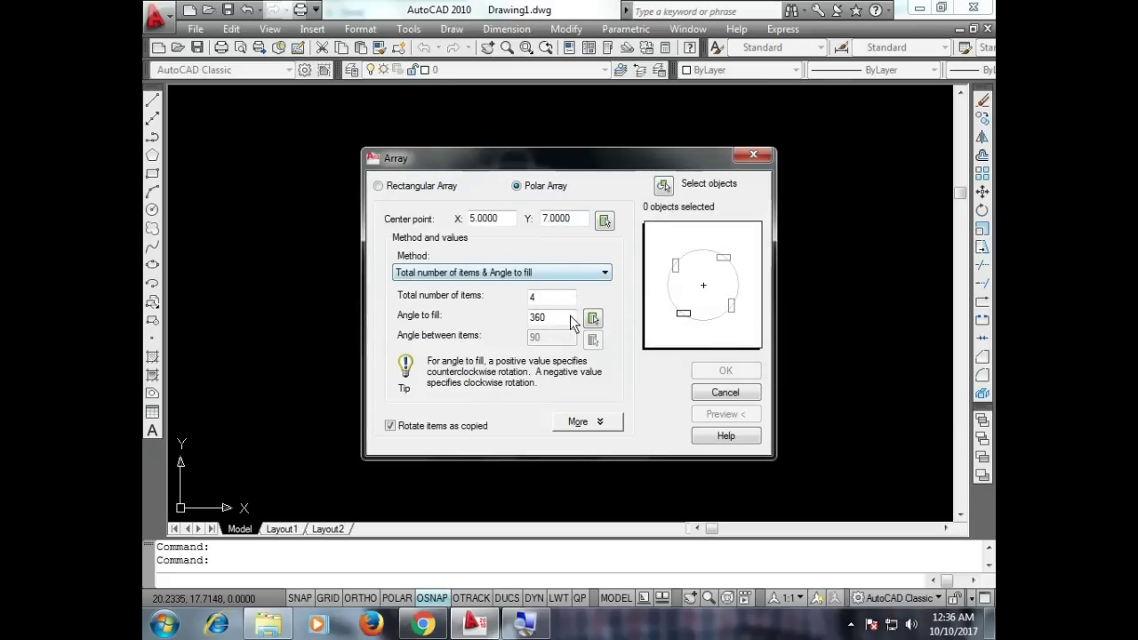
left_click(664, 187)
left_click(520, 152)
key("Return")
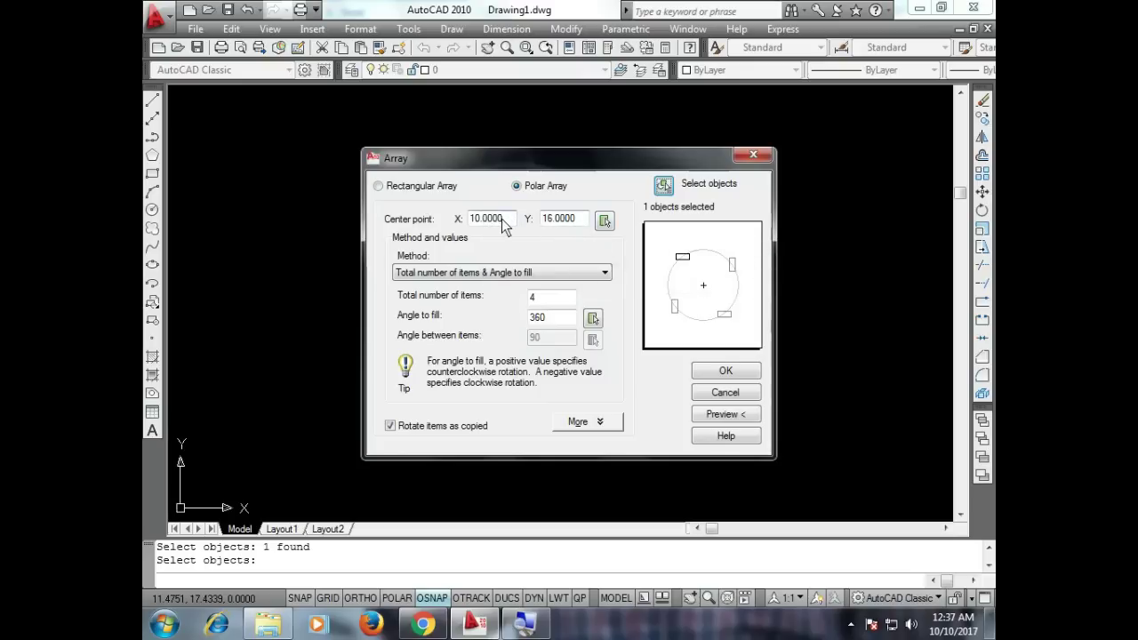
left_click(604, 223)
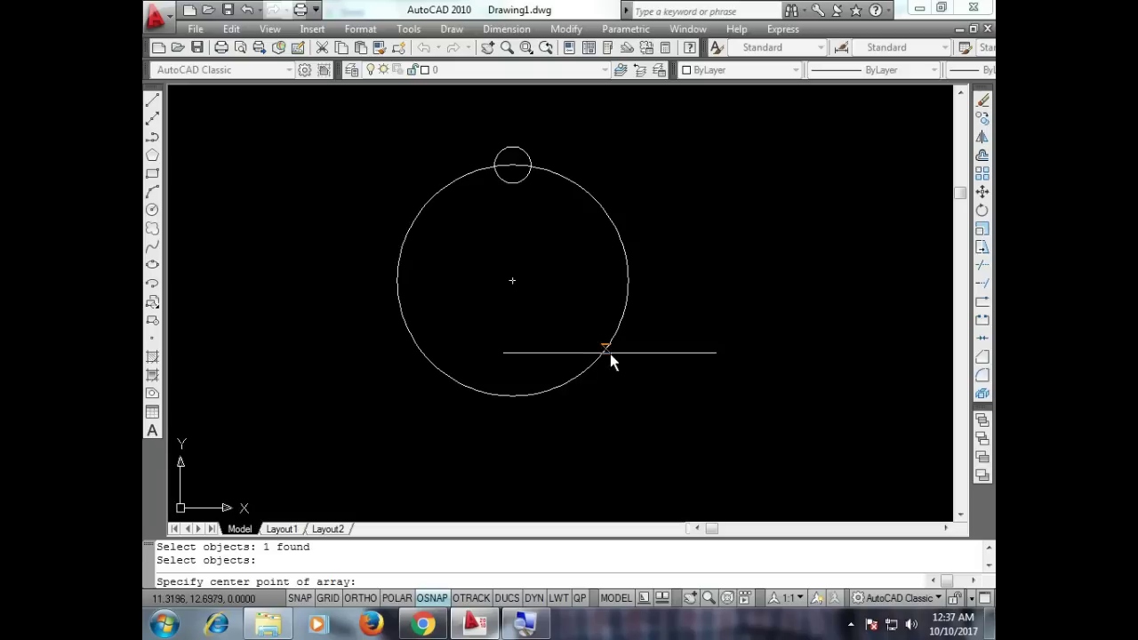
left_click(511, 282)
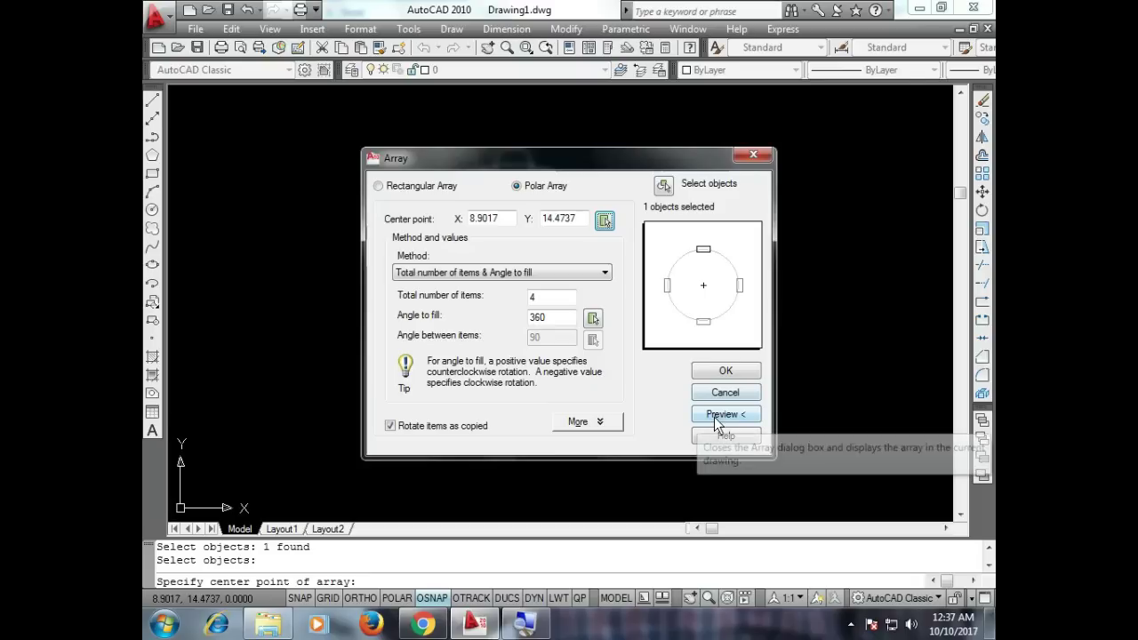
Preview the polar array with 4 items filling 360 degrees, moving the array dialog clear of the circles.
double_click(533, 296)
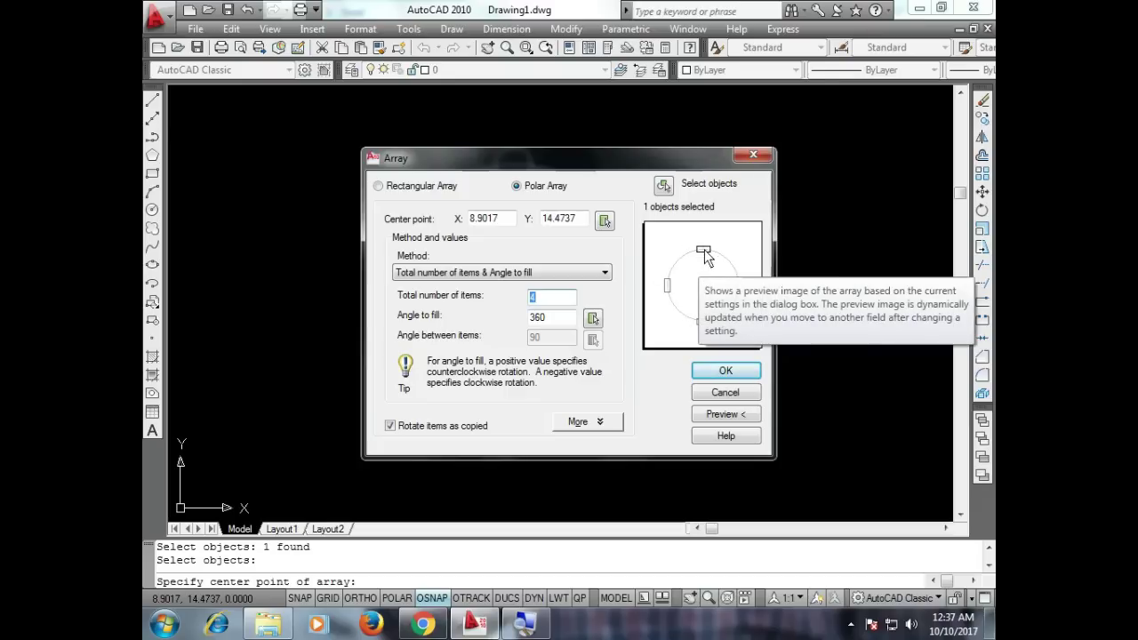
left_click_drag(551, 157, 564, 224)
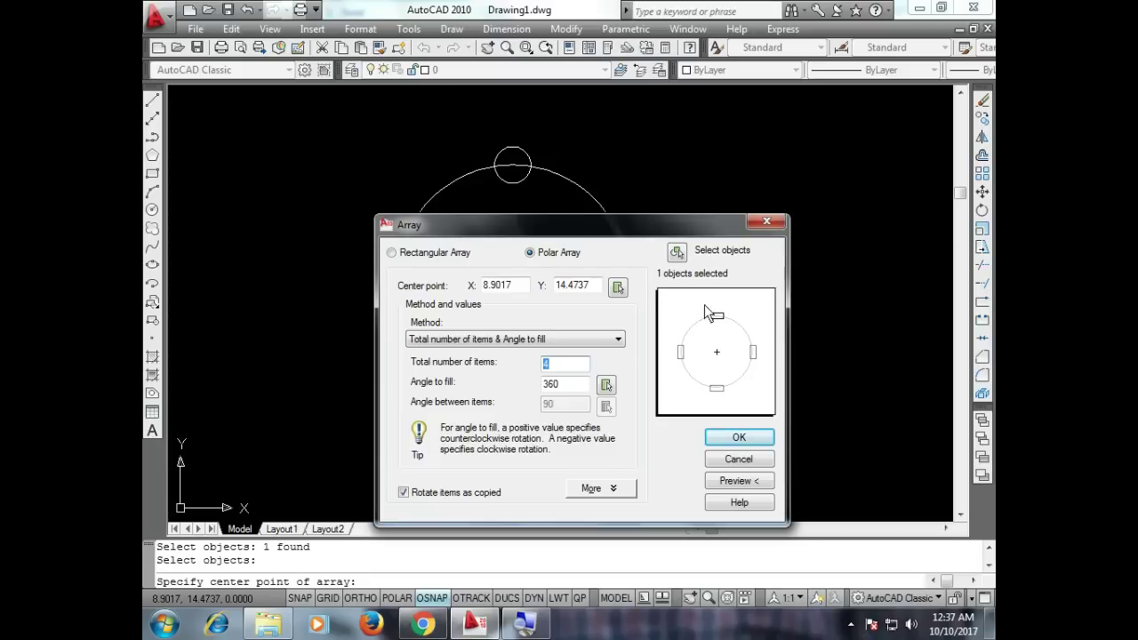
double_click(551, 383)
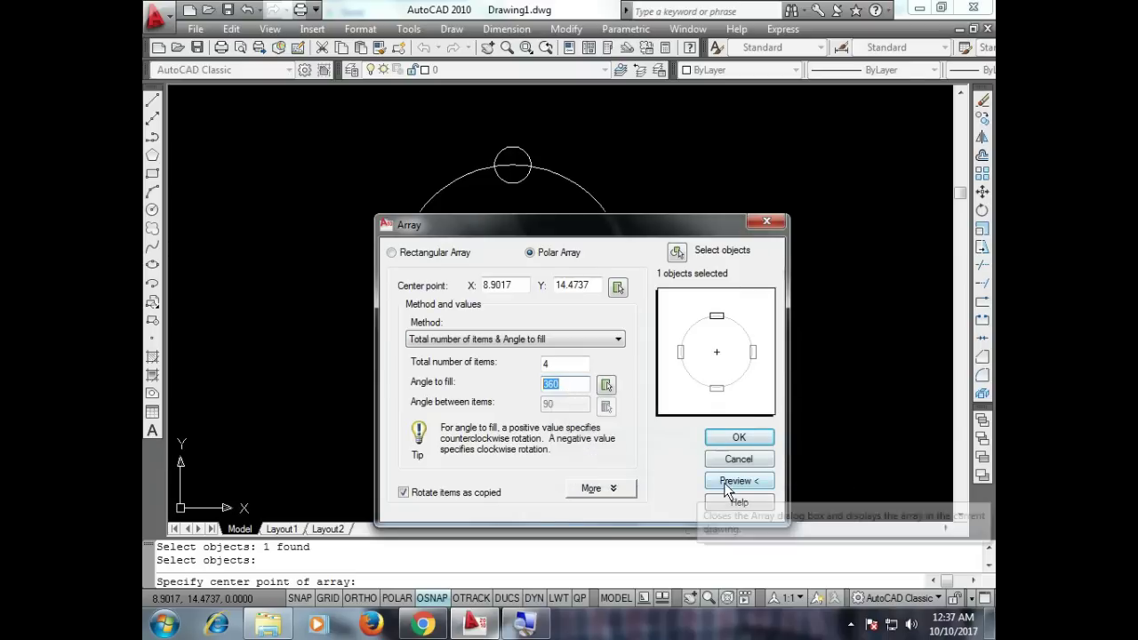
left_click(726, 489)
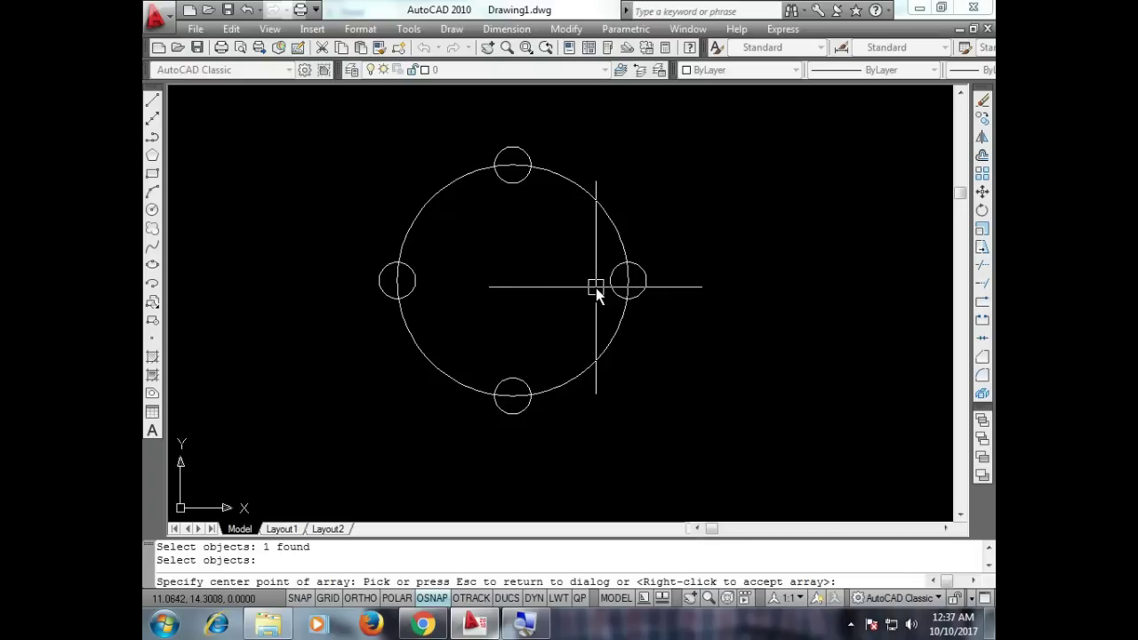
left_click(705, 280)
Set the polar array's total number of items to 10 and preview it.
double_click(553, 363)
type("10")
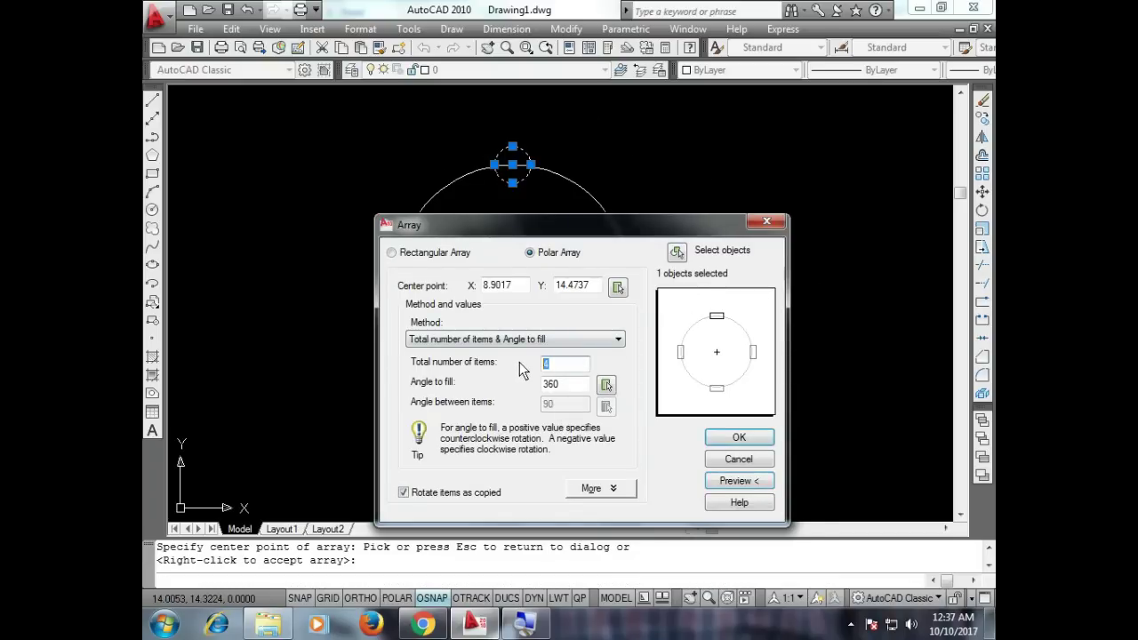
left_click(716, 484)
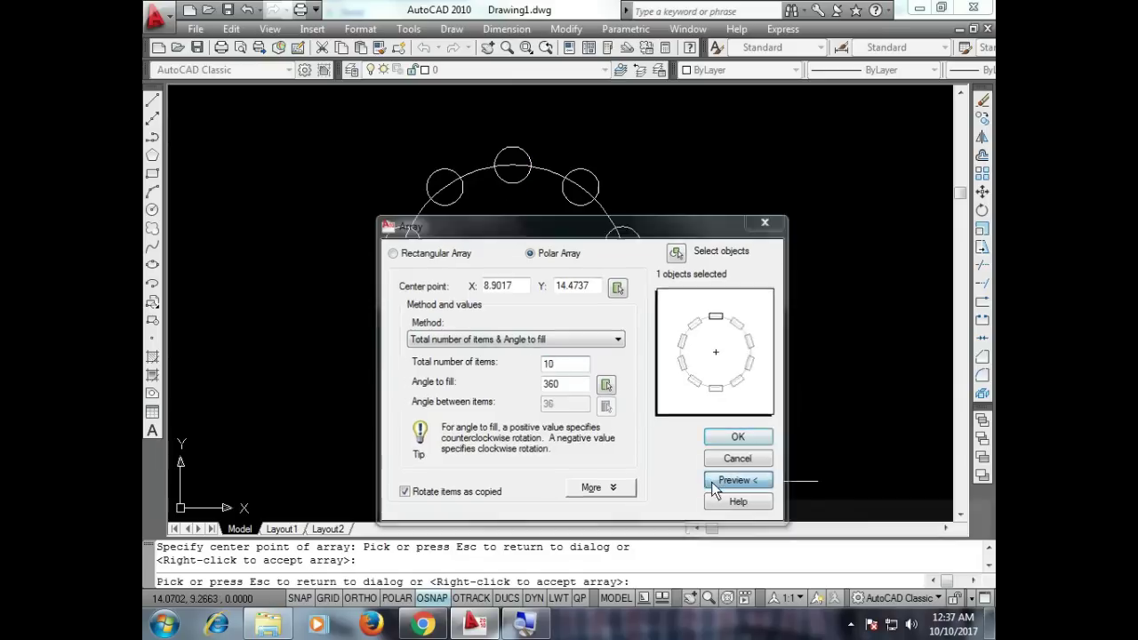
left_click(700, 471)
Set the polar array's total number of items to 20, preview it and return to the array settings.
double_click(561, 365)
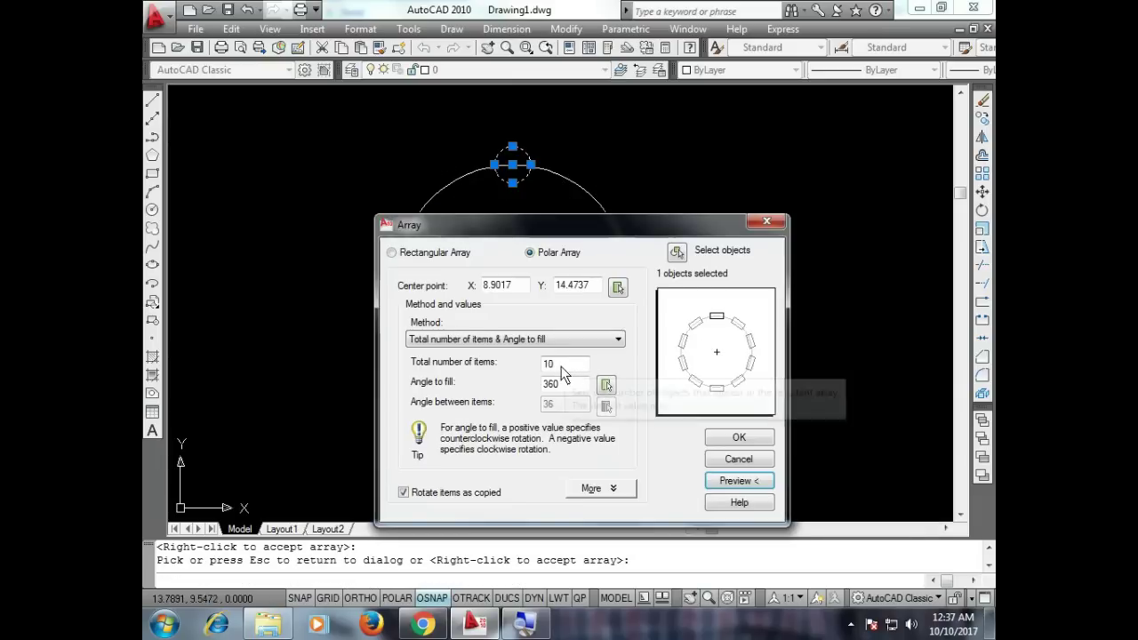
type("20")
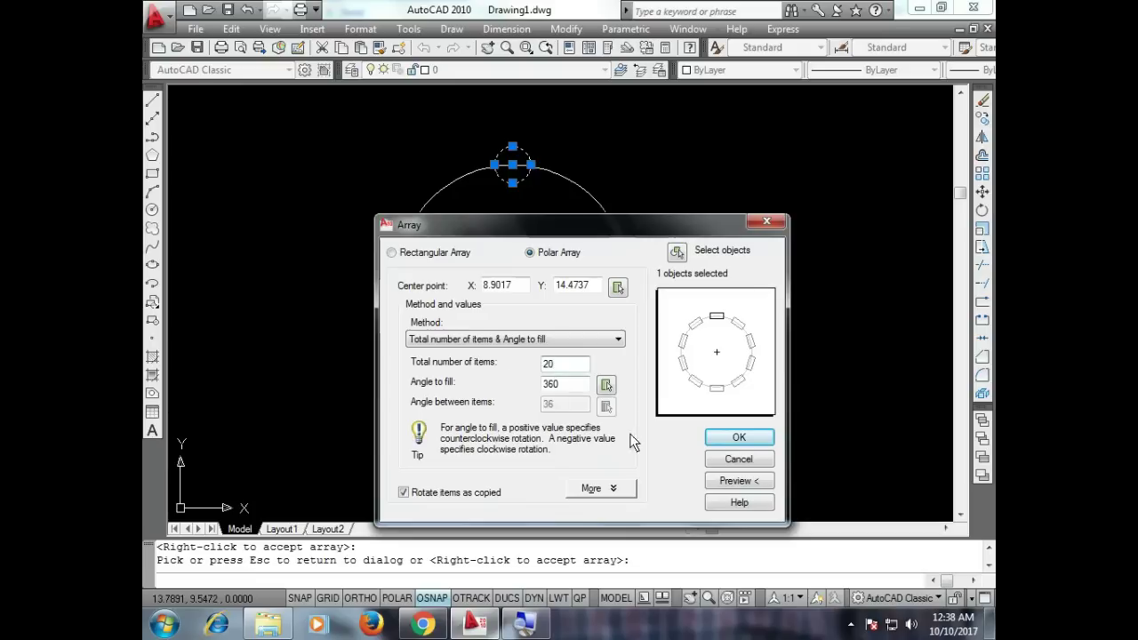
left_click(736, 481)
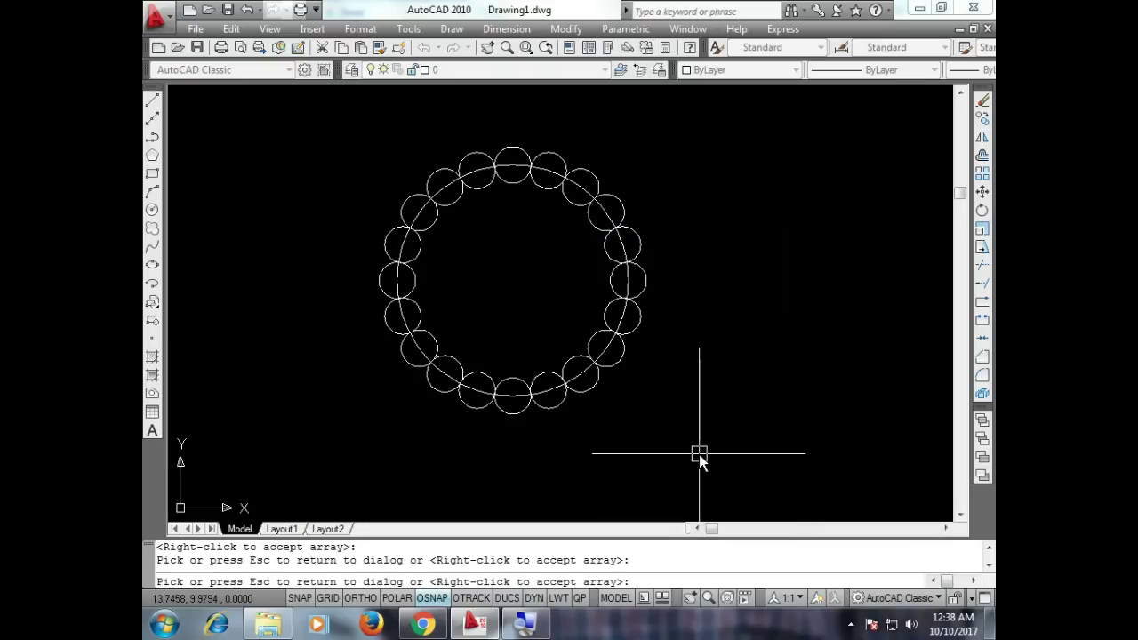
key("Escape")
Set the polar array's total number of items to 100 and preview the result around the large circle.
double_click(549, 364)
type("100")
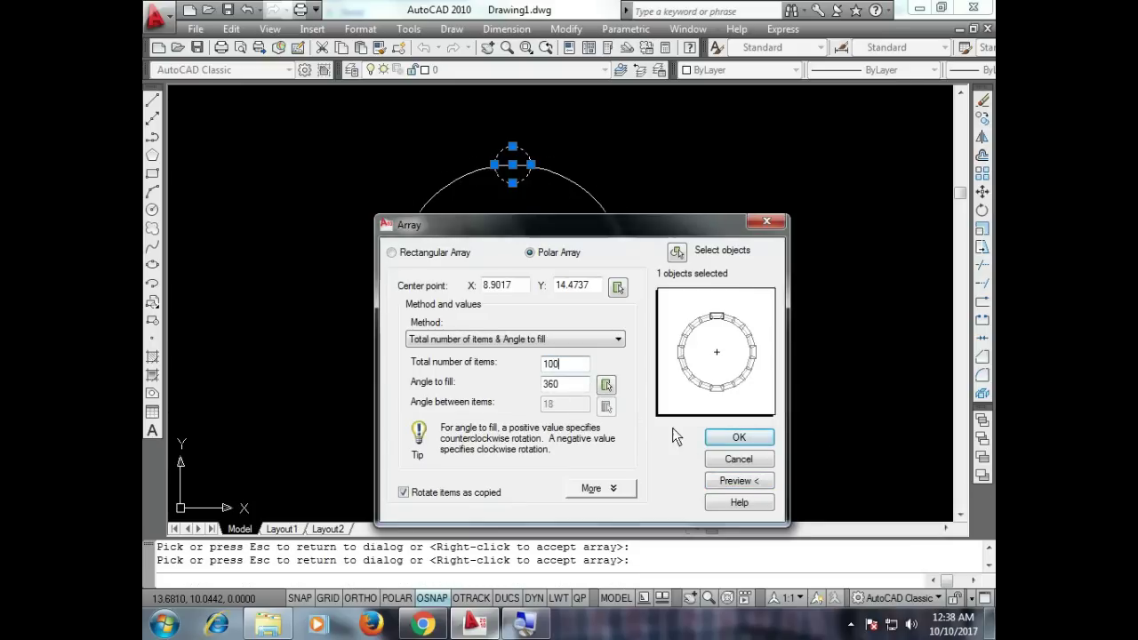
left_click(725, 481)
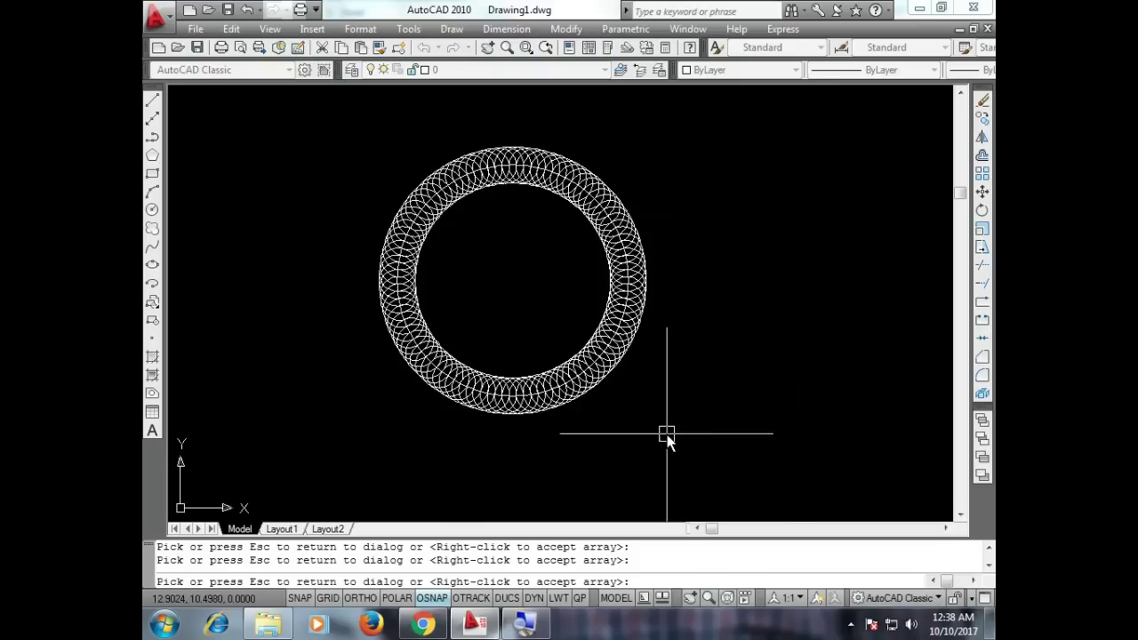
key("Escape")
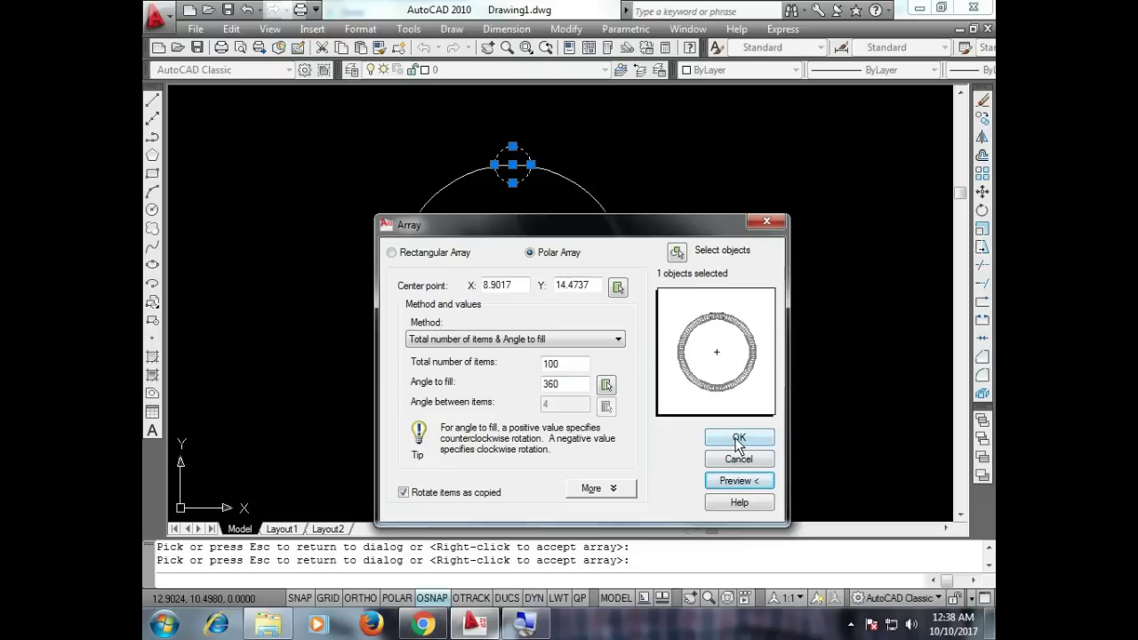
left_click(737, 481)
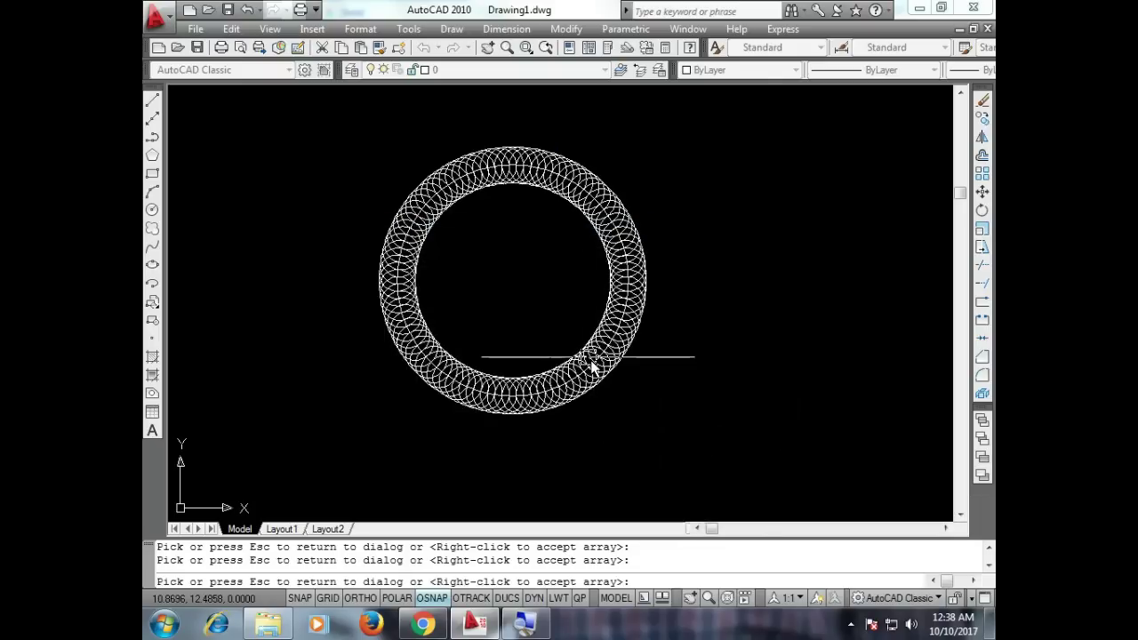
left_click(676, 426)
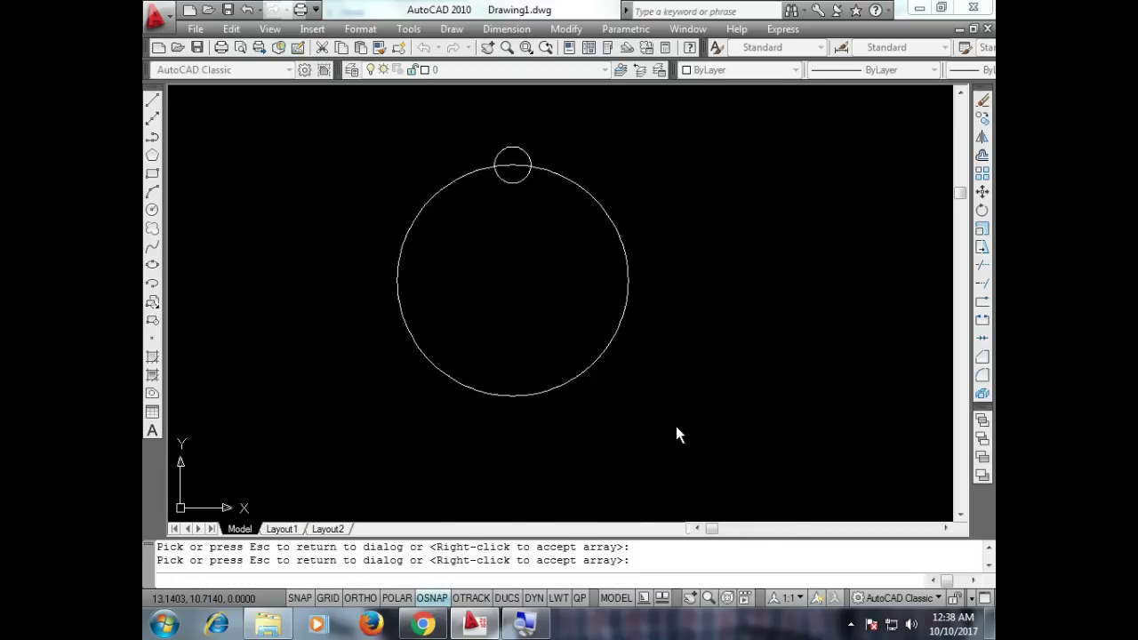
Change the polar array's total number of items back to 20 and preview it.
left_click_drag(560, 363, 528, 364)
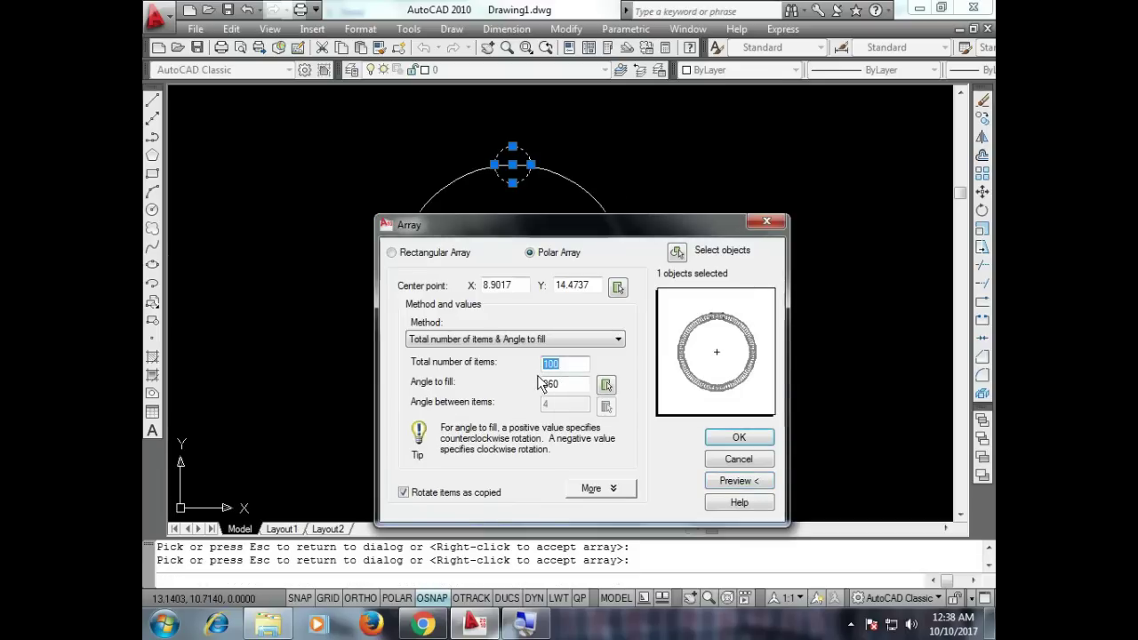
type("20")
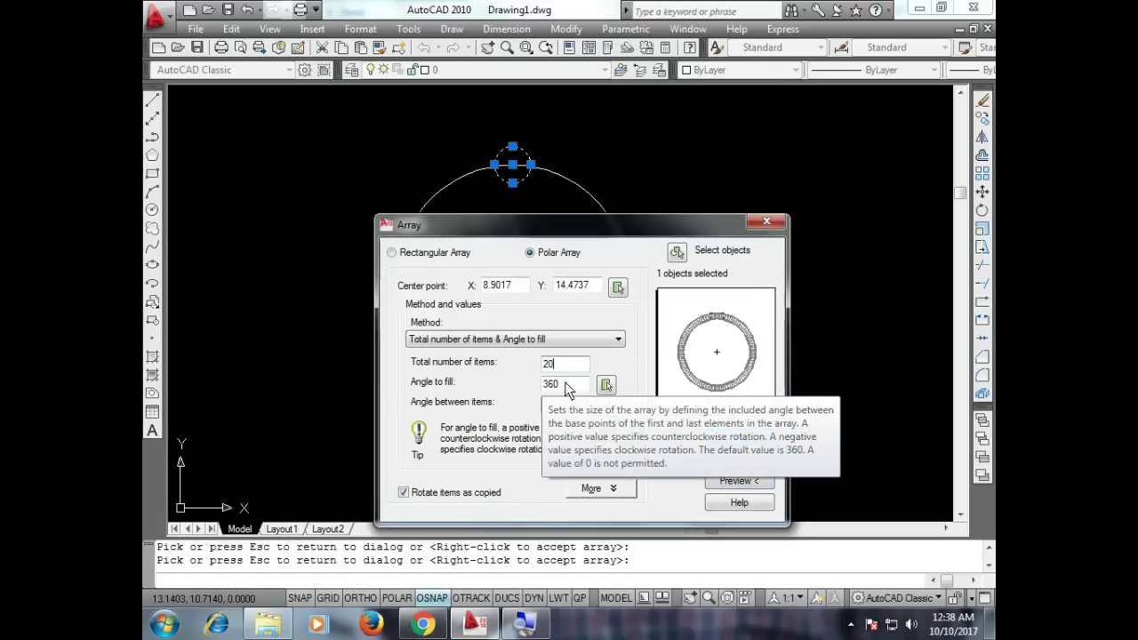
left_click(733, 481)
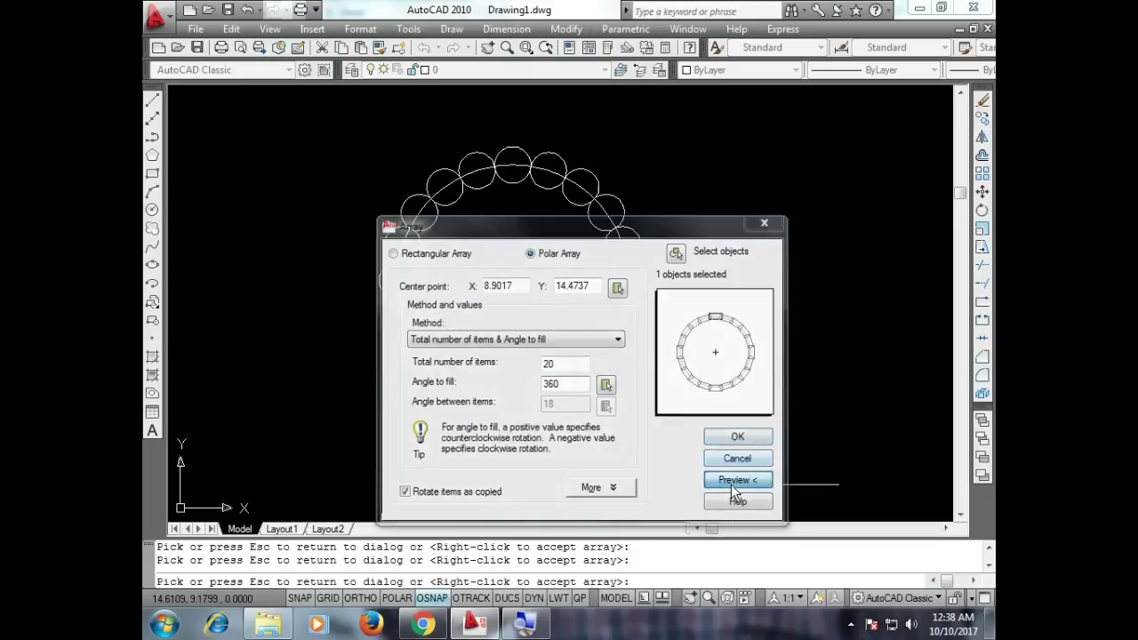
left_click(713, 469)
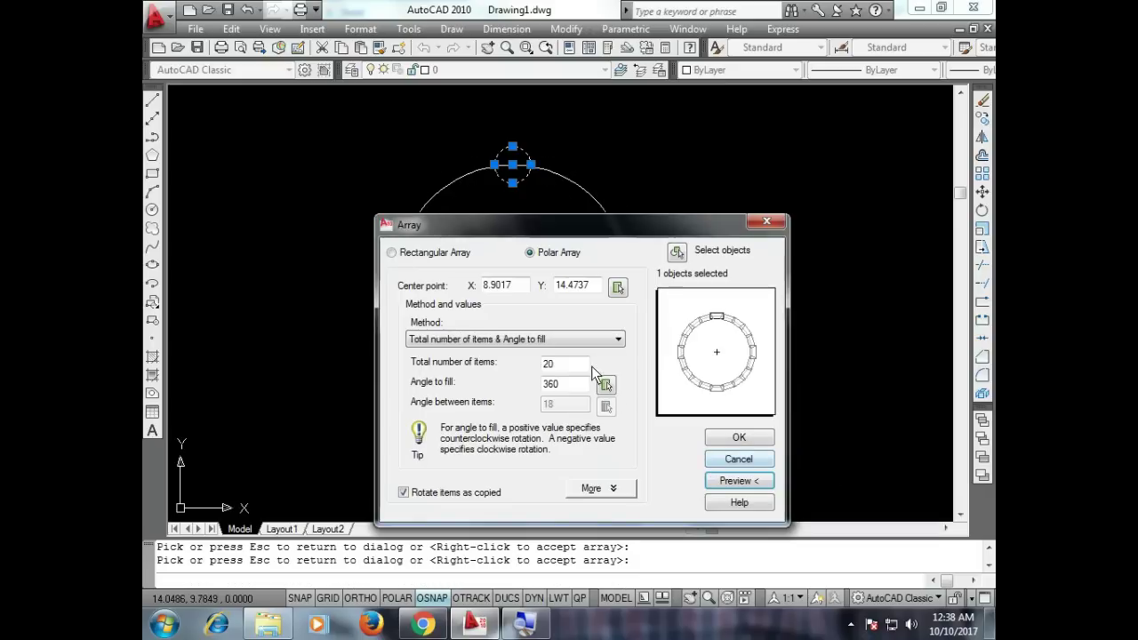
Set the polar array's angle to fill to 180 degrees and preview it, moving the array dialog off the large circle.
left_click(561, 384)
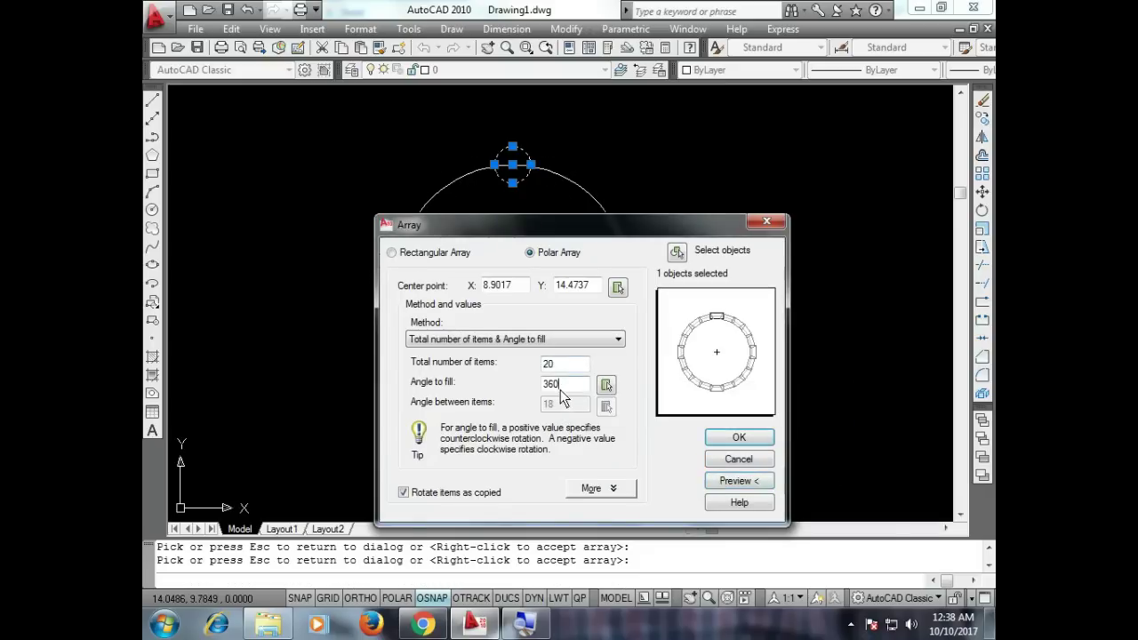
left_click_drag(525, 228, 697, 191)
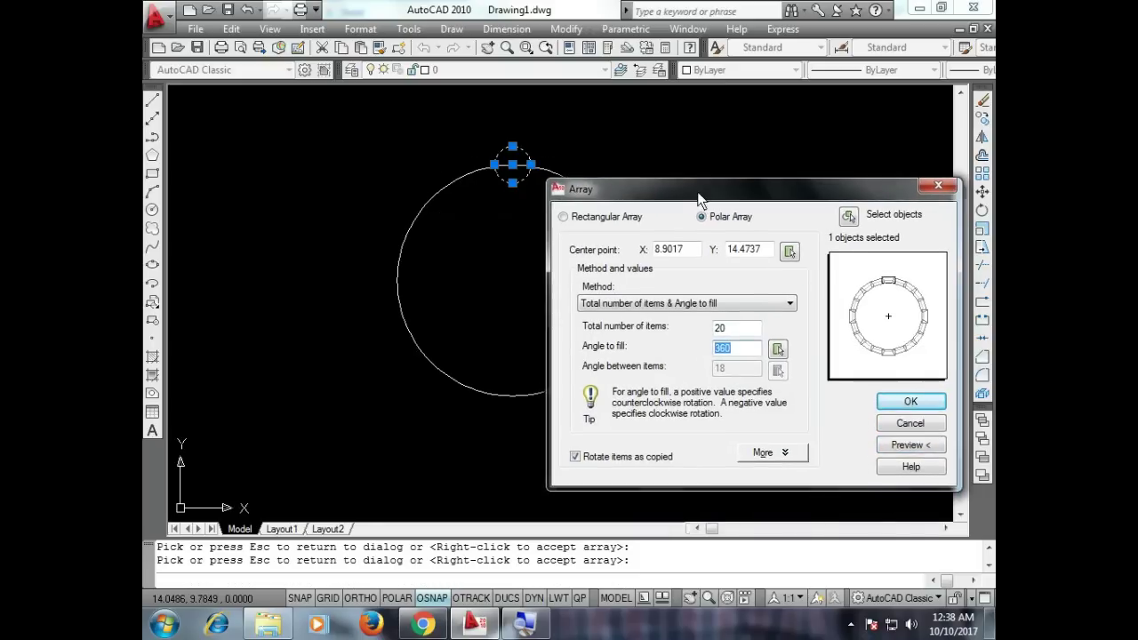
type("180")
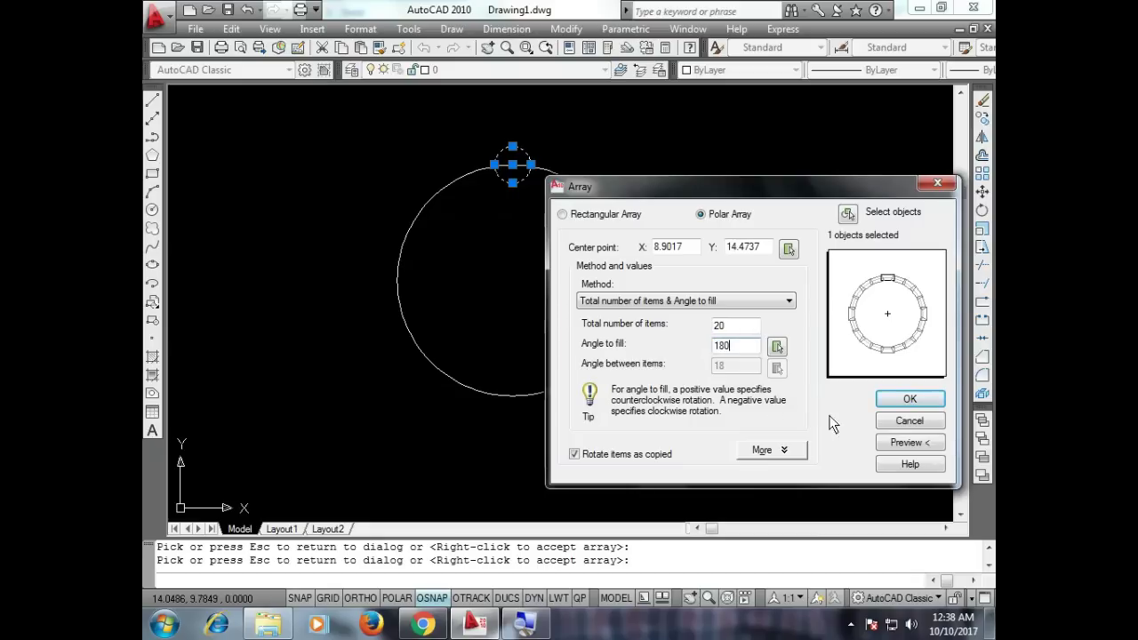
left_click(900, 443)
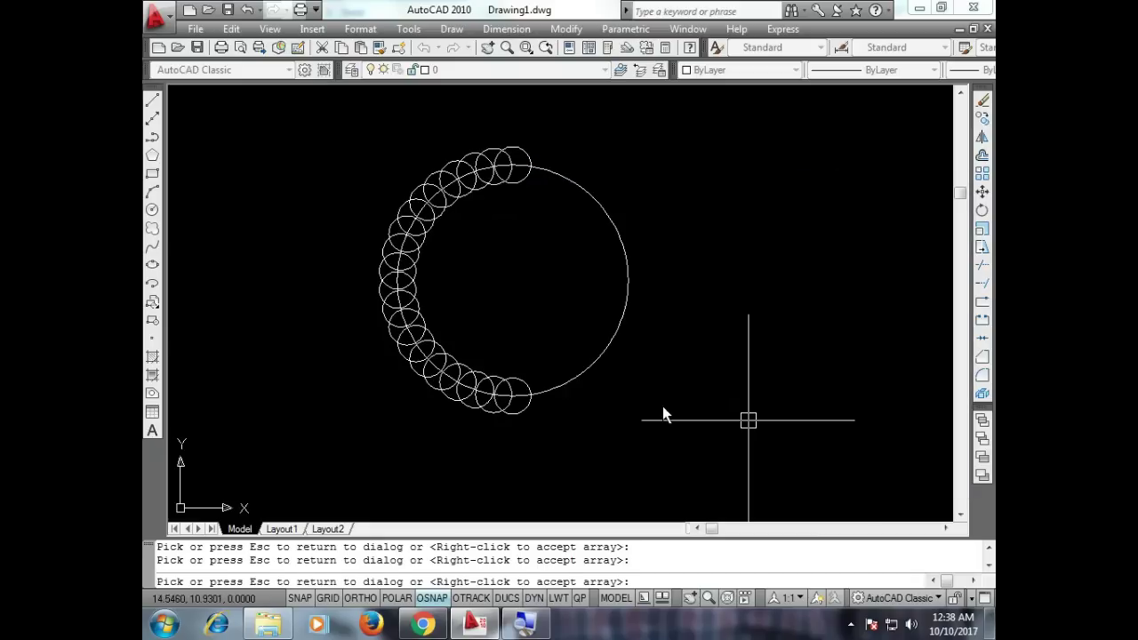
left_click(550, 313)
Set the polar array's angle to fill to 90 degrees and preview the 20 items along the quarter arc.
double_click(741, 345)
type("90")
left_click(899, 443)
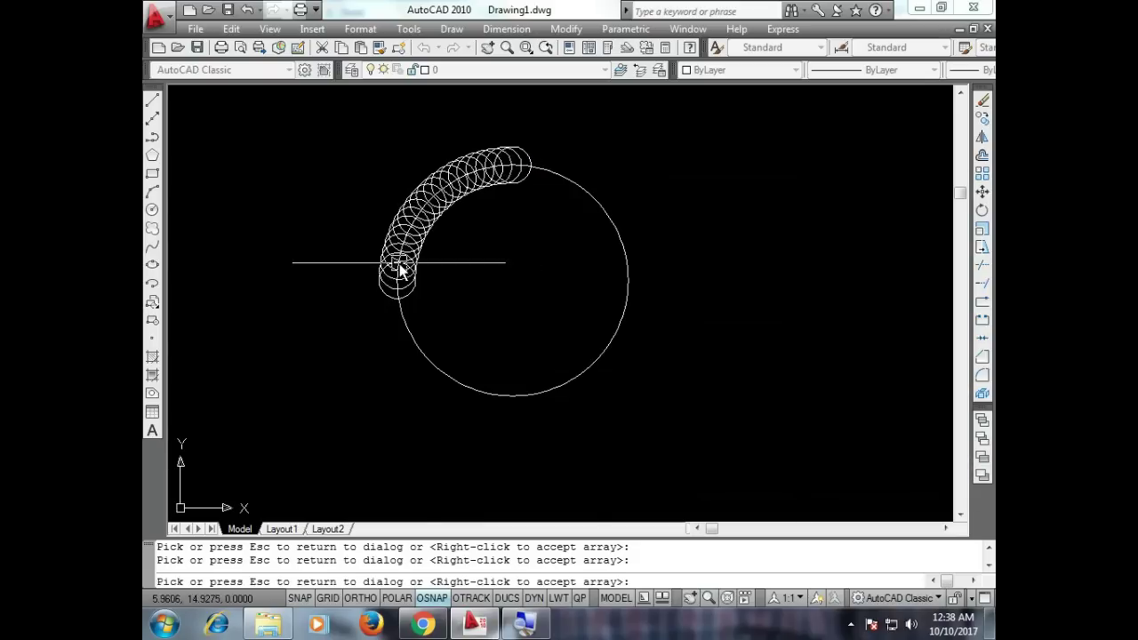
left_click(587, 283)
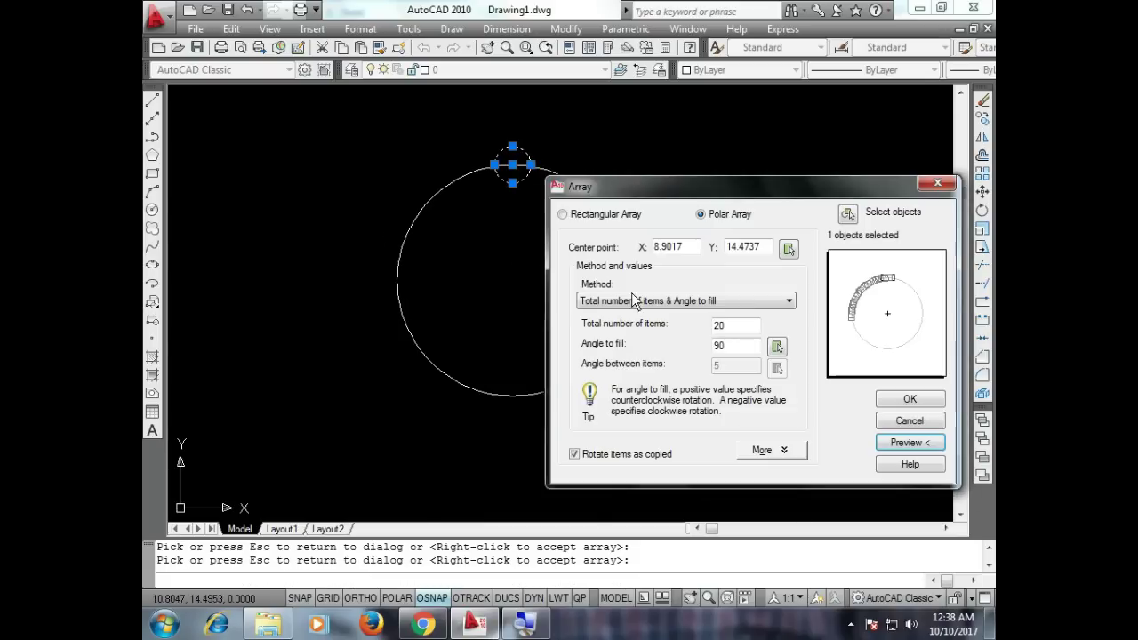
Restore the polar array's angle to fill to 360 degrees and preview the 20 items.
double_click(721, 347)
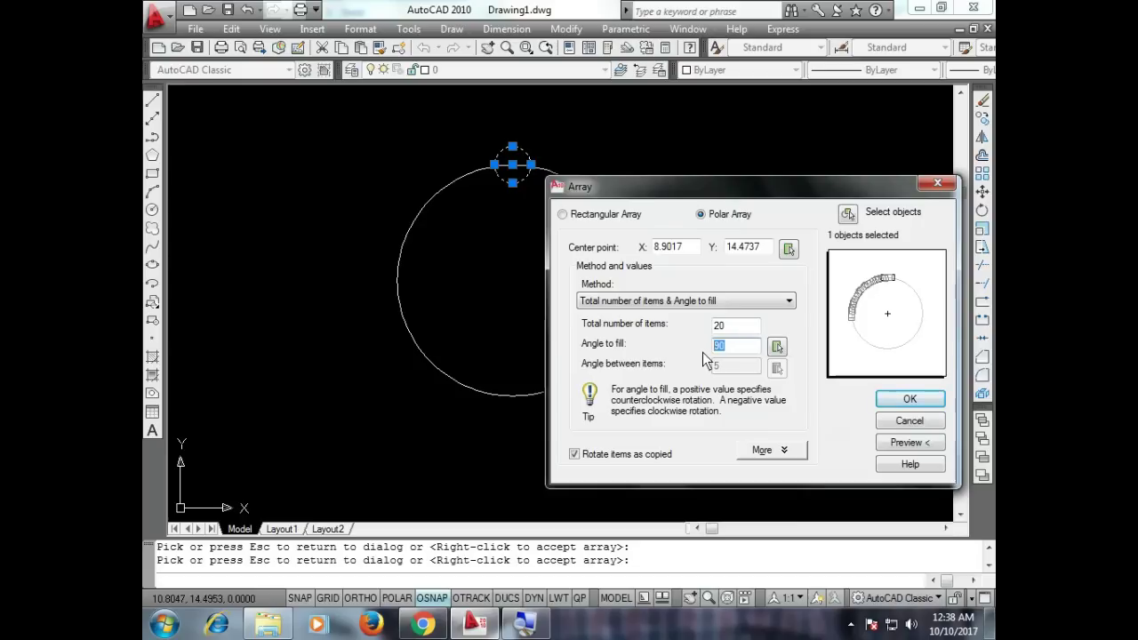
type("360")
double_click(718, 326)
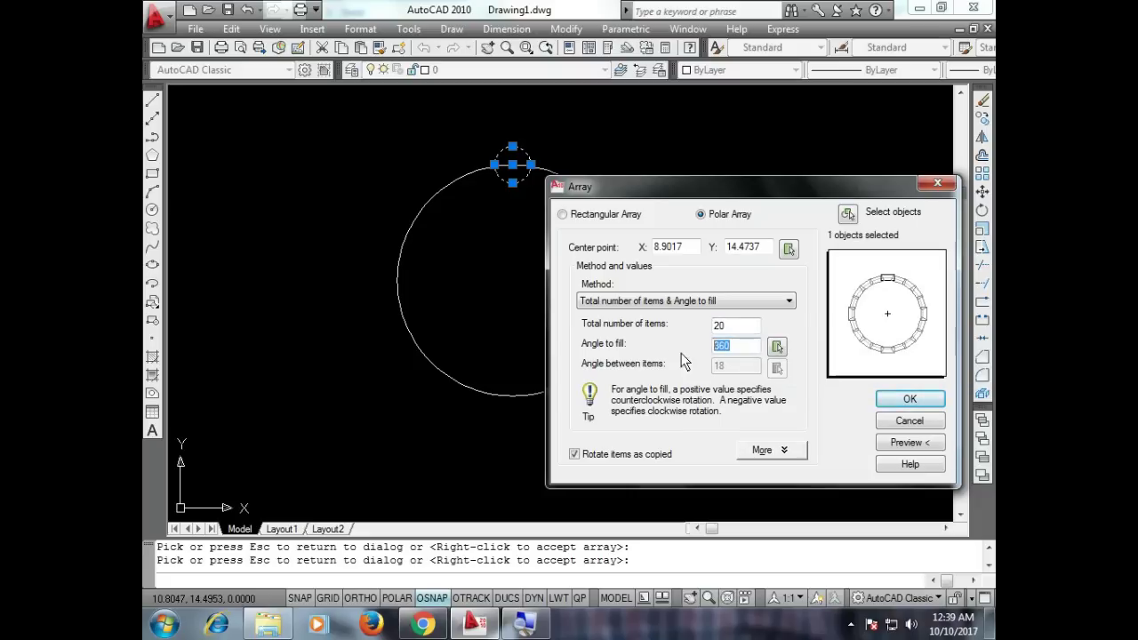
left_click(898, 443)
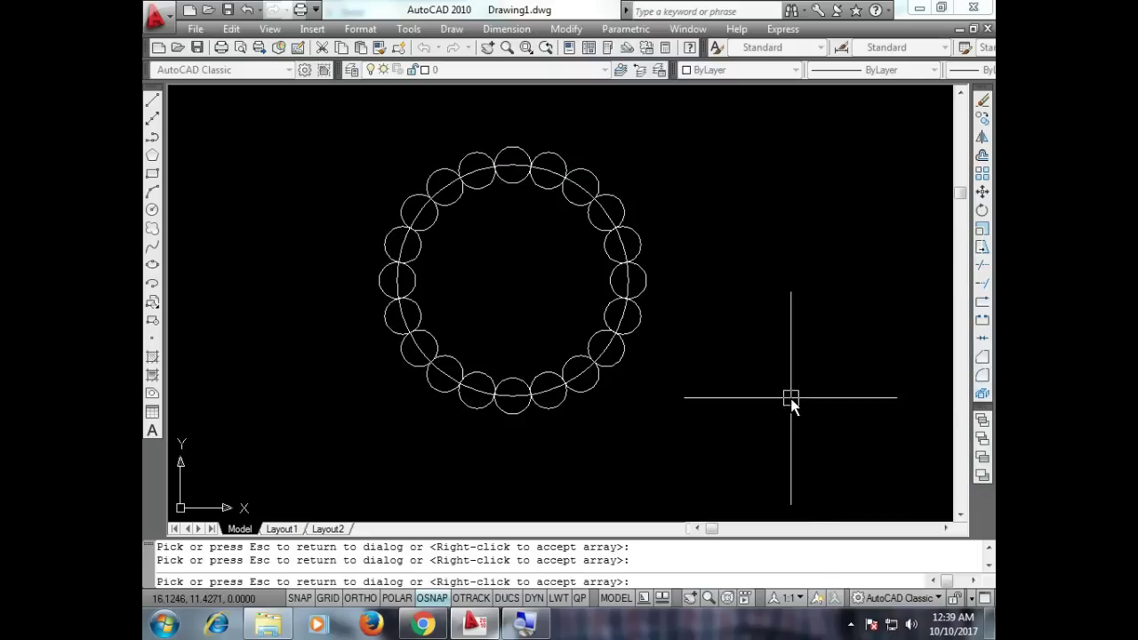
left_click(791, 398)
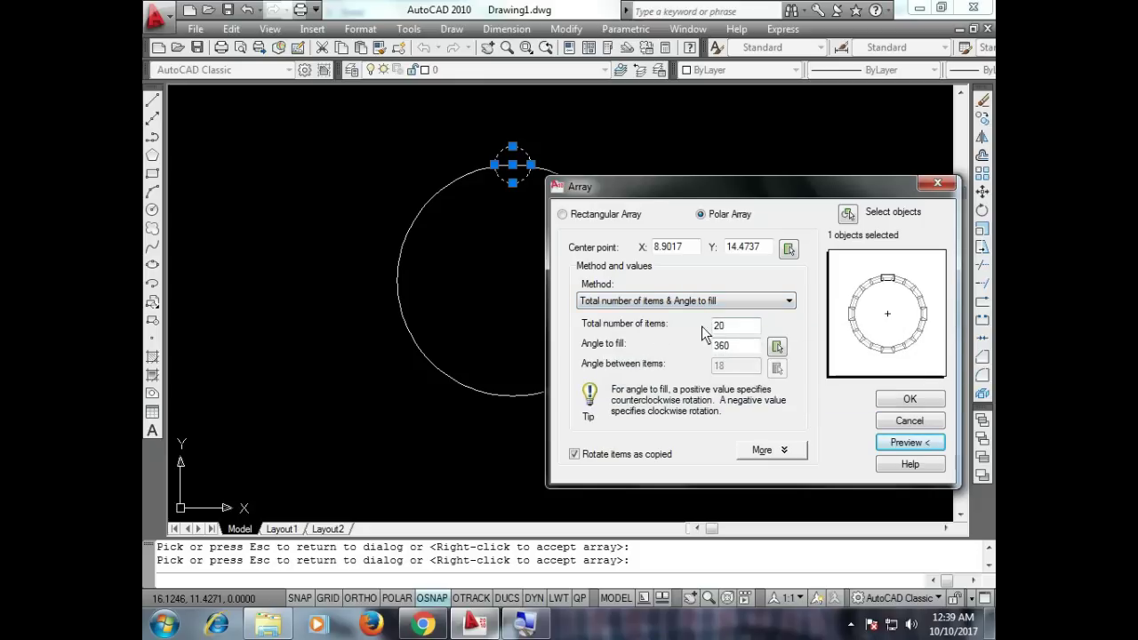
Switch the array method to Total number of items & Angle between items, with 21 items spaced 17 degrees apart.
left_click(692, 302)
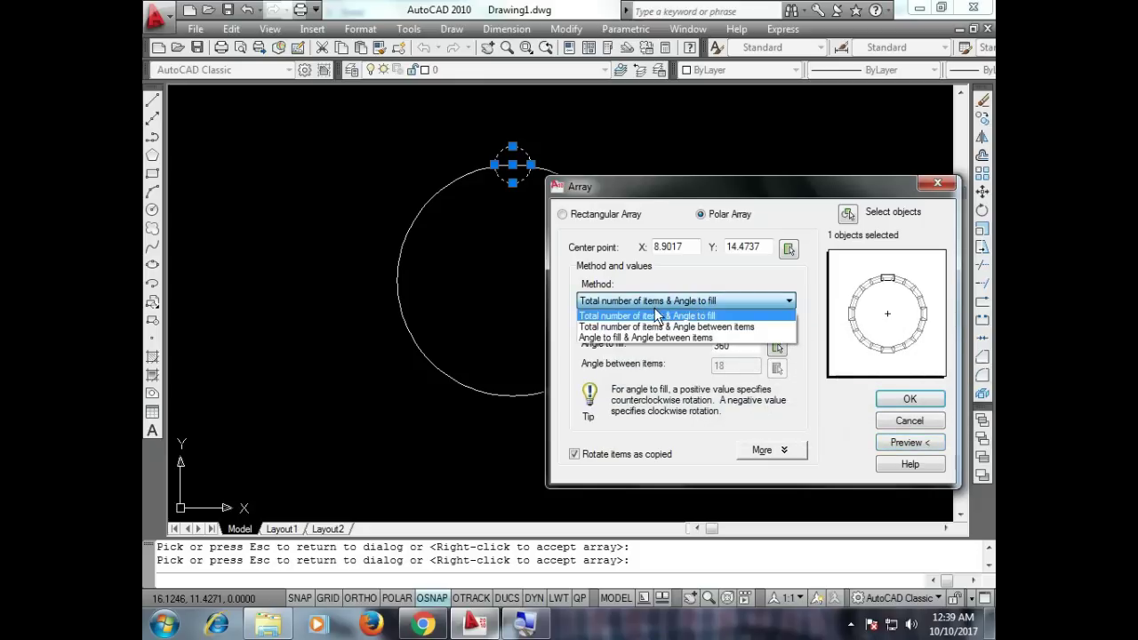
left_click(734, 327)
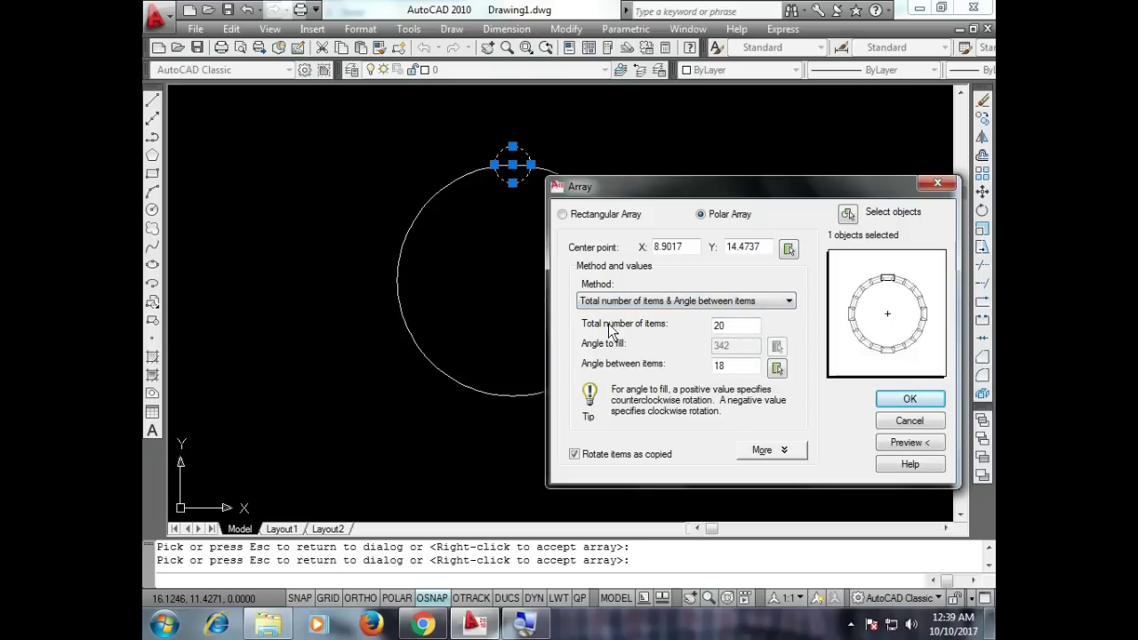
double_click(735, 327)
double_click(727, 367)
double_click(723, 326)
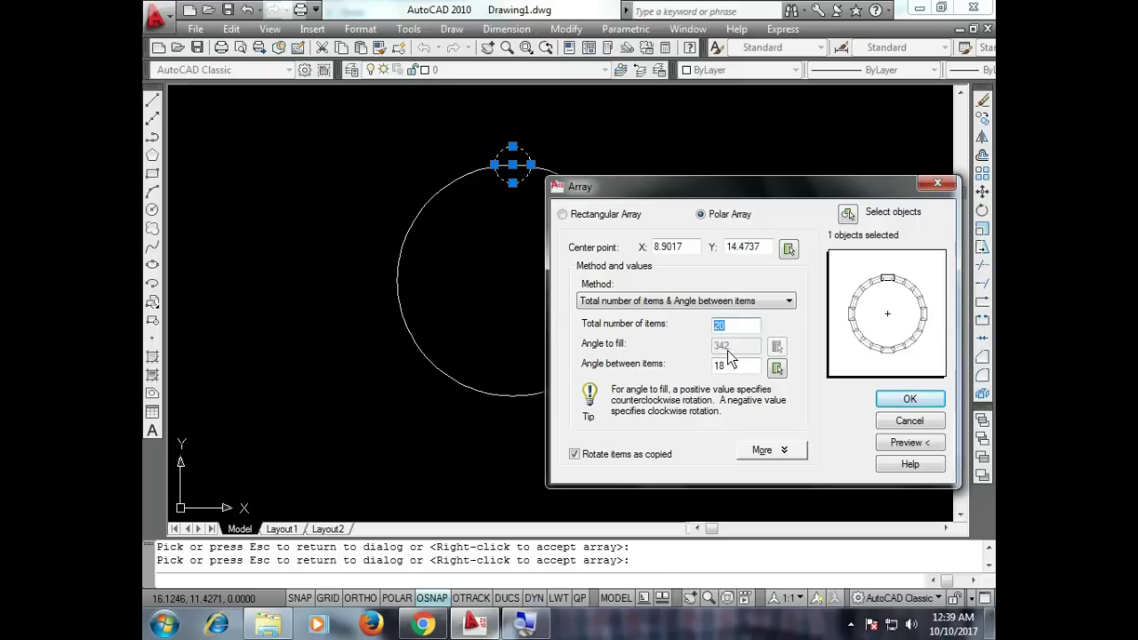
type("21")
key("Tab")
type("17")
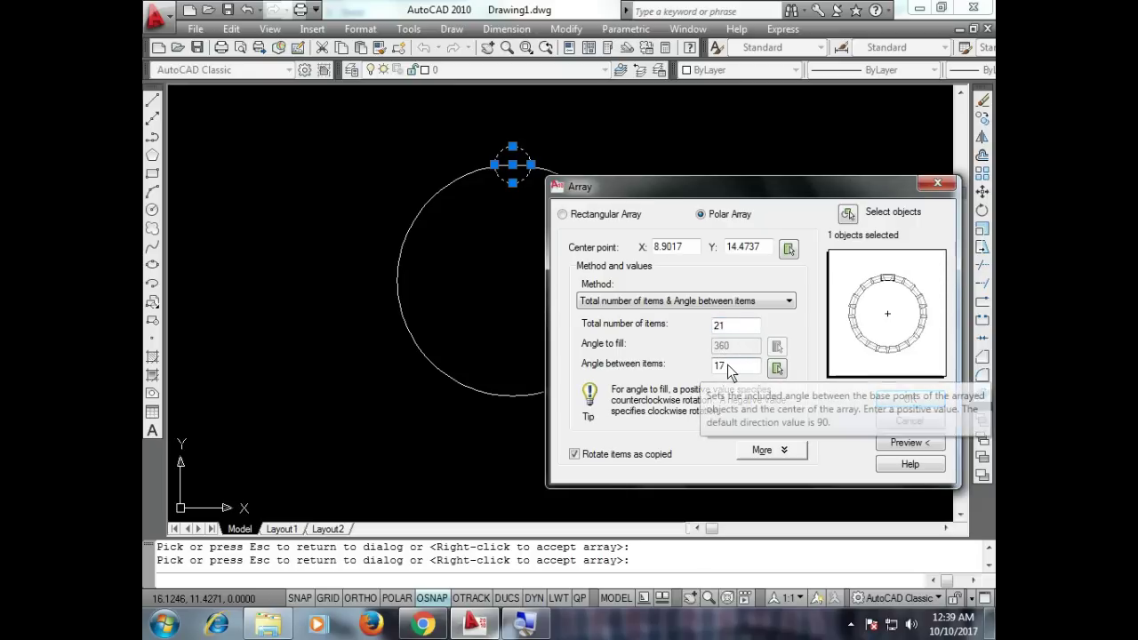
Set the polar array to 20 total items with an angle between items of 18 degrees.
double_click(722, 366)
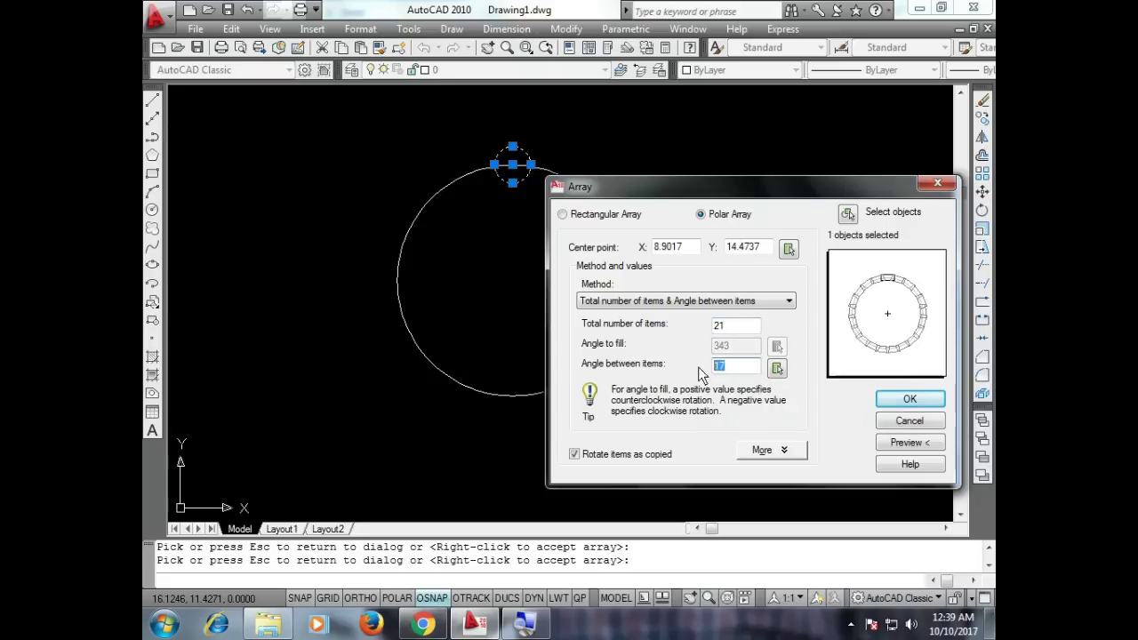
double_click(720, 326)
double_click(720, 326)
double_click(725, 366)
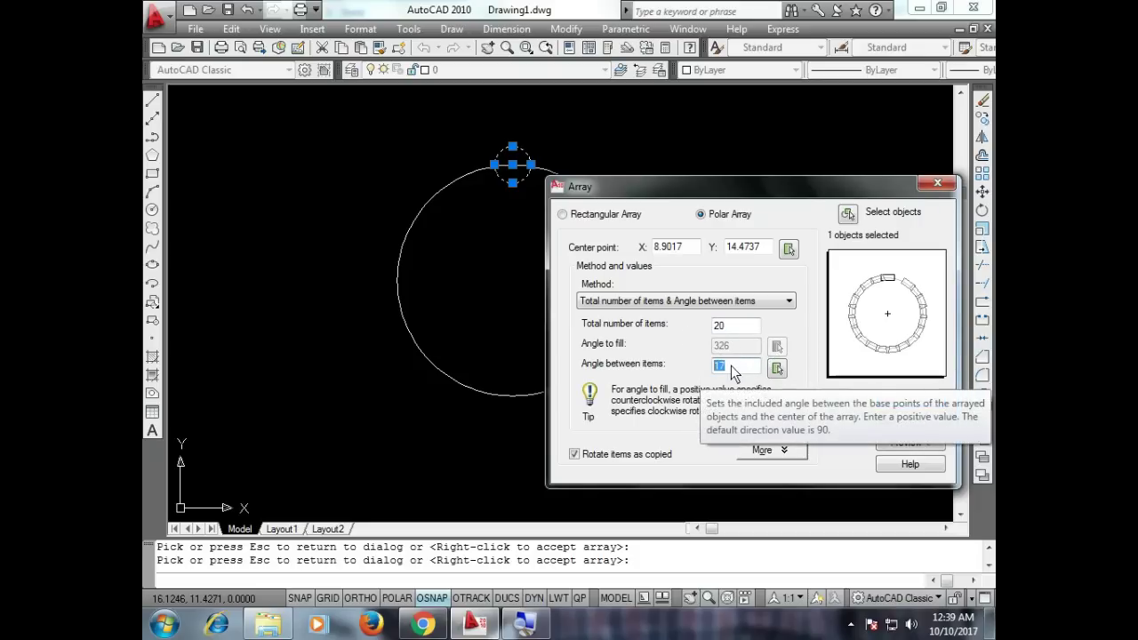
type("18")
Set the angle between items to 20 degrees and the total number of items to 18.
double_click(716, 367)
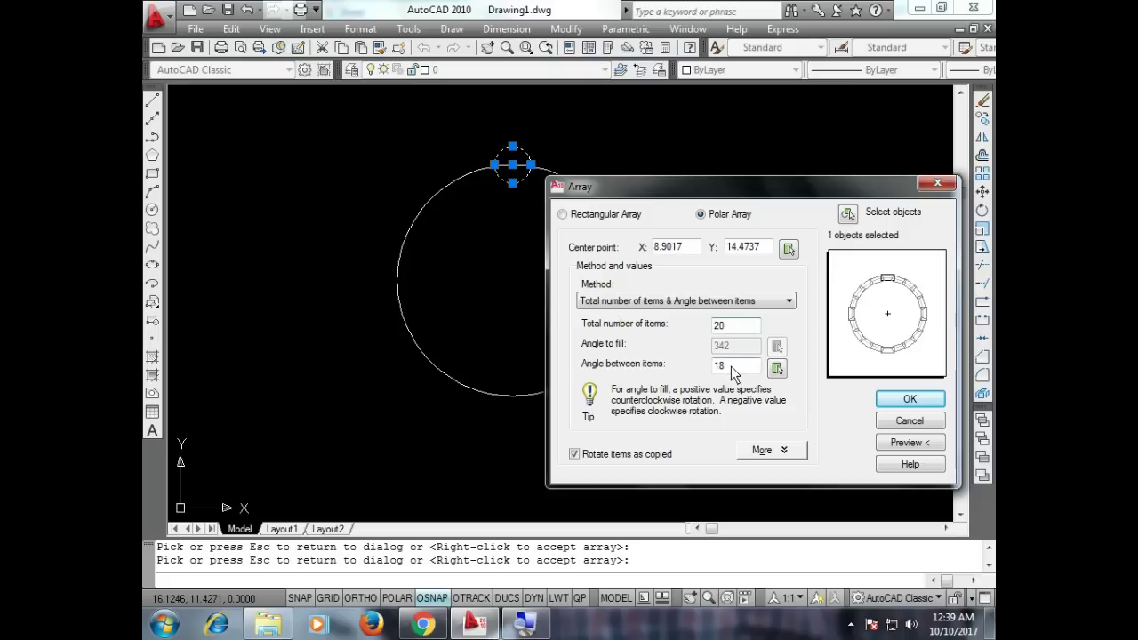
key("shift+Tab")
type("18")
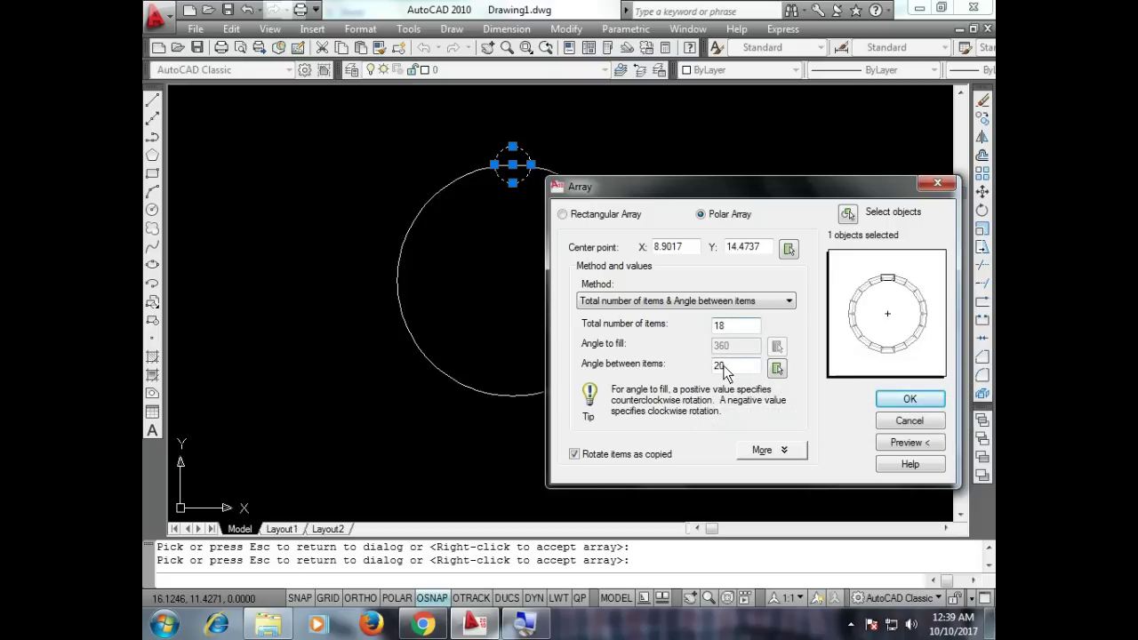
Set the angle between items to 45 degrees and the total number of items to 8.
double_click(716, 366)
type("45")
double_click(730, 327)
type("8")
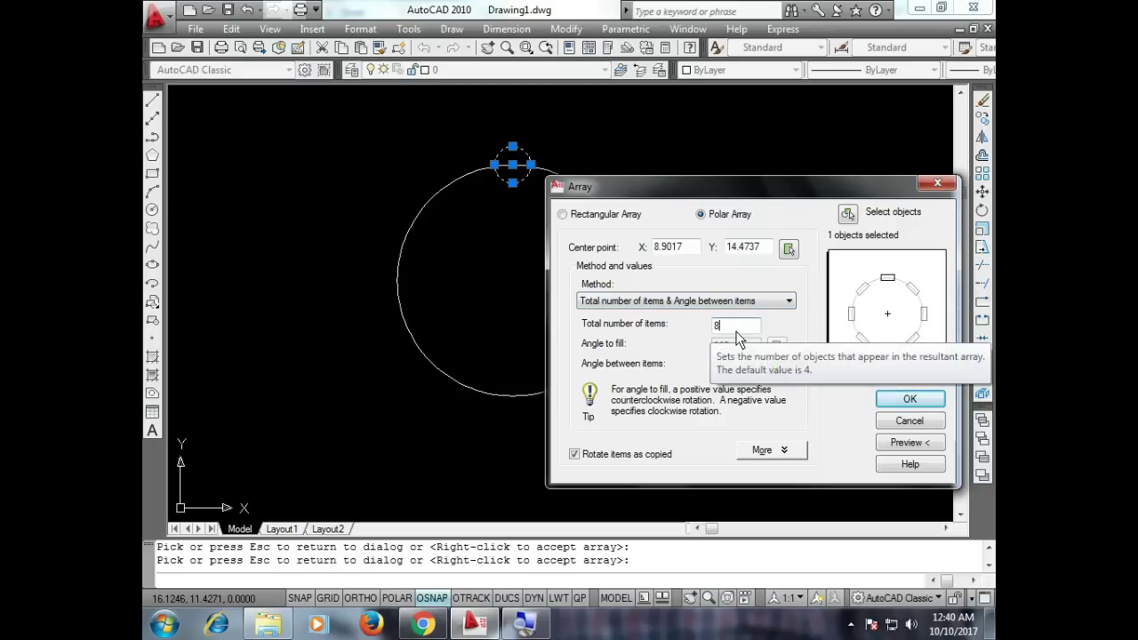
Set the angle between items to 90 degrees with 4 total items, and preview the polar array.
double_click(738, 367)
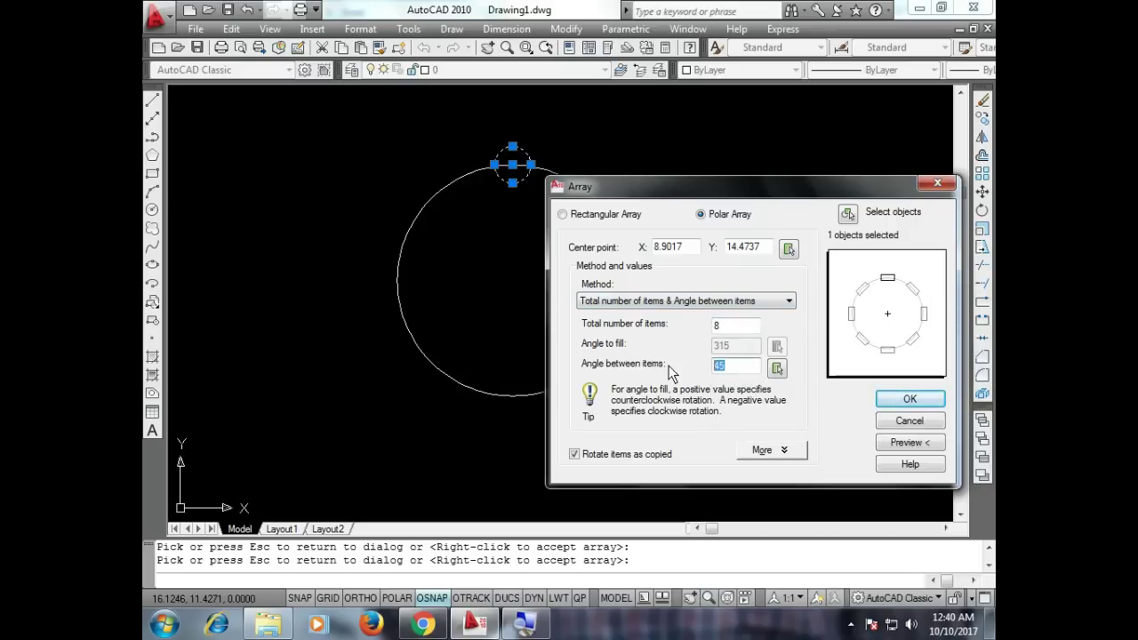
type("90")
double_click(732, 325)
type("4")
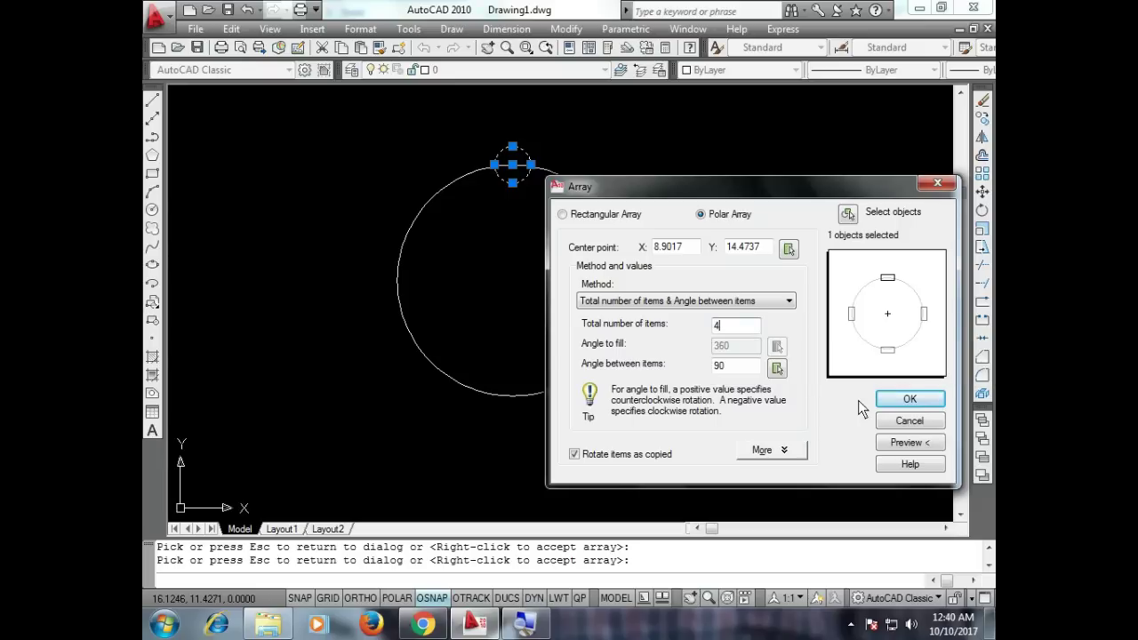
left_click(903, 445)
left_click(808, 424)
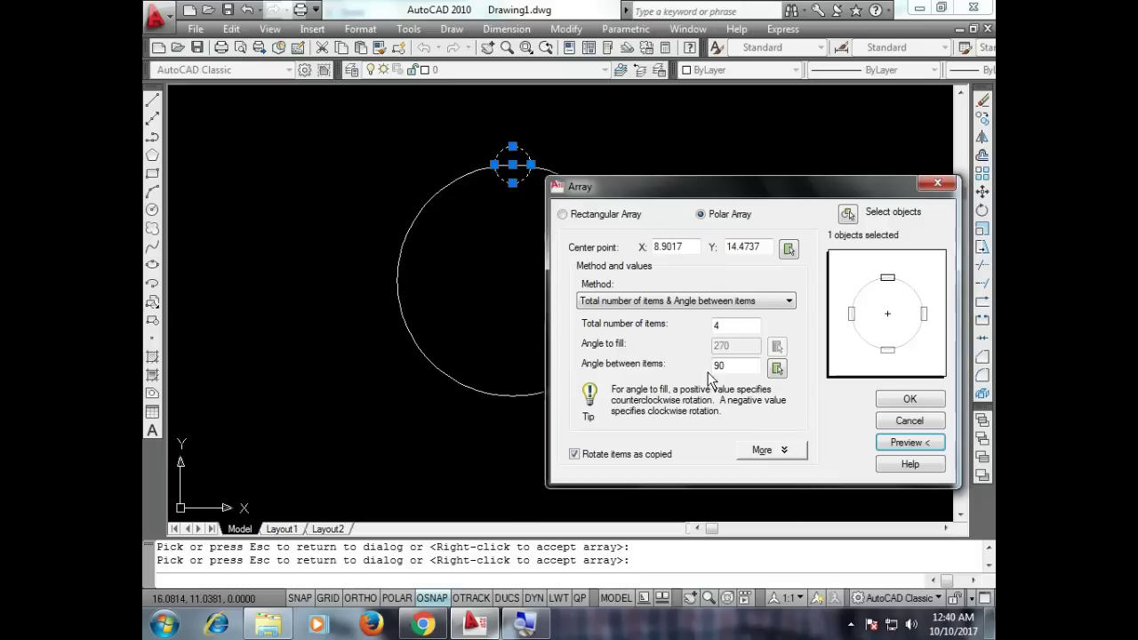
Set the angle between items to 45 degrees for the polar array and preview it.
double_click(727, 366)
type("45")
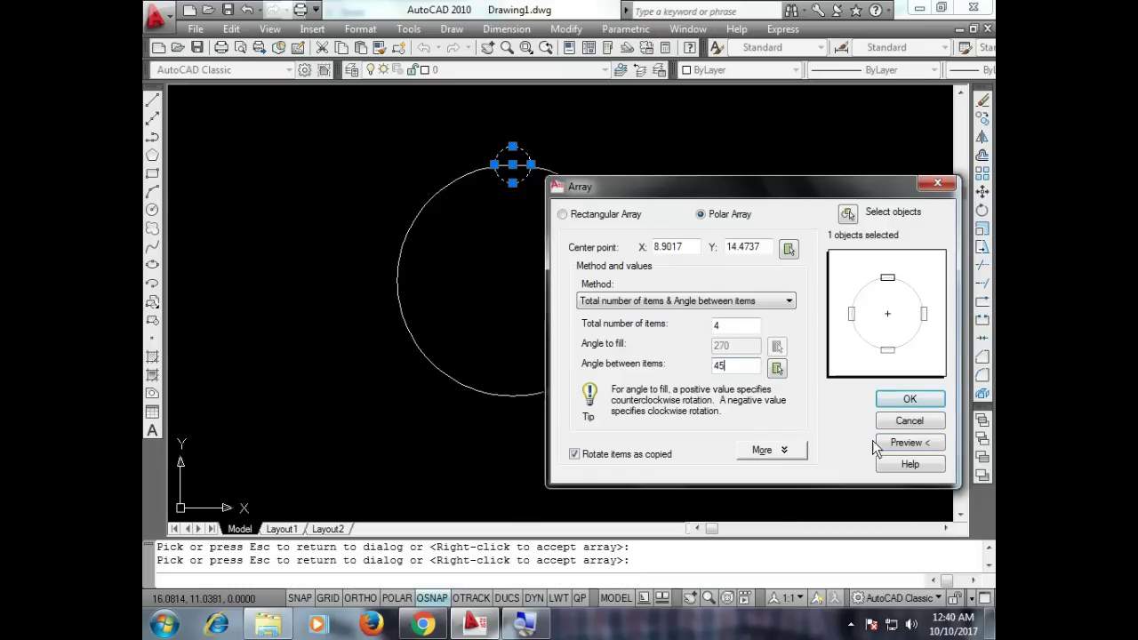
left_click(880, 441)
left_click(720, 344)
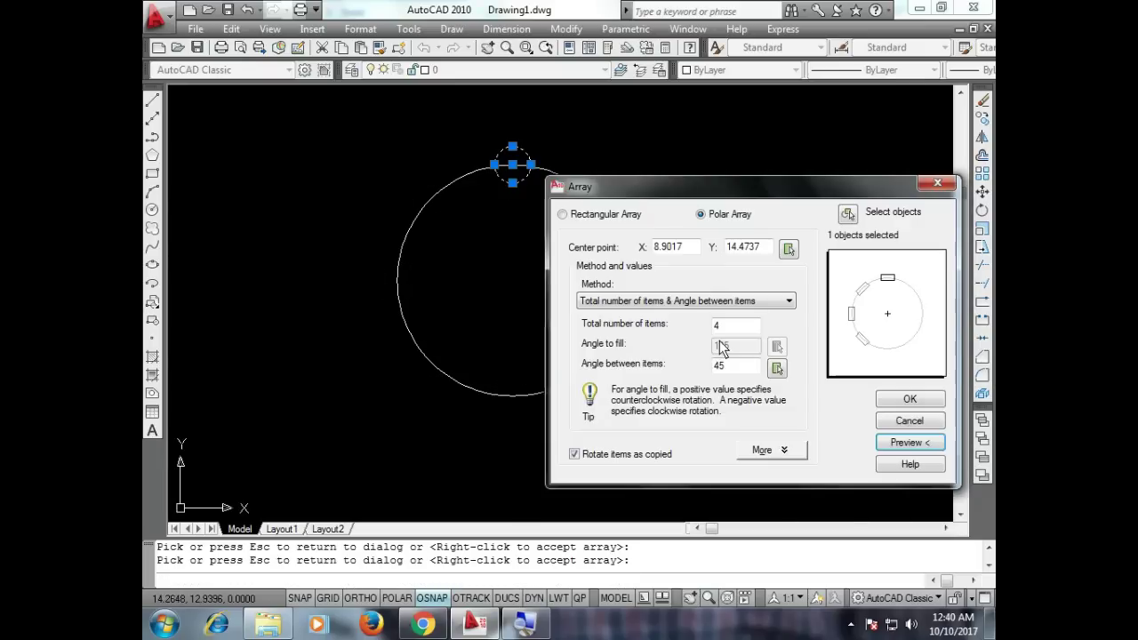
Try 30 total items, set the polar array to 8 items with 45 degrees between items, and preview it.
type("8")
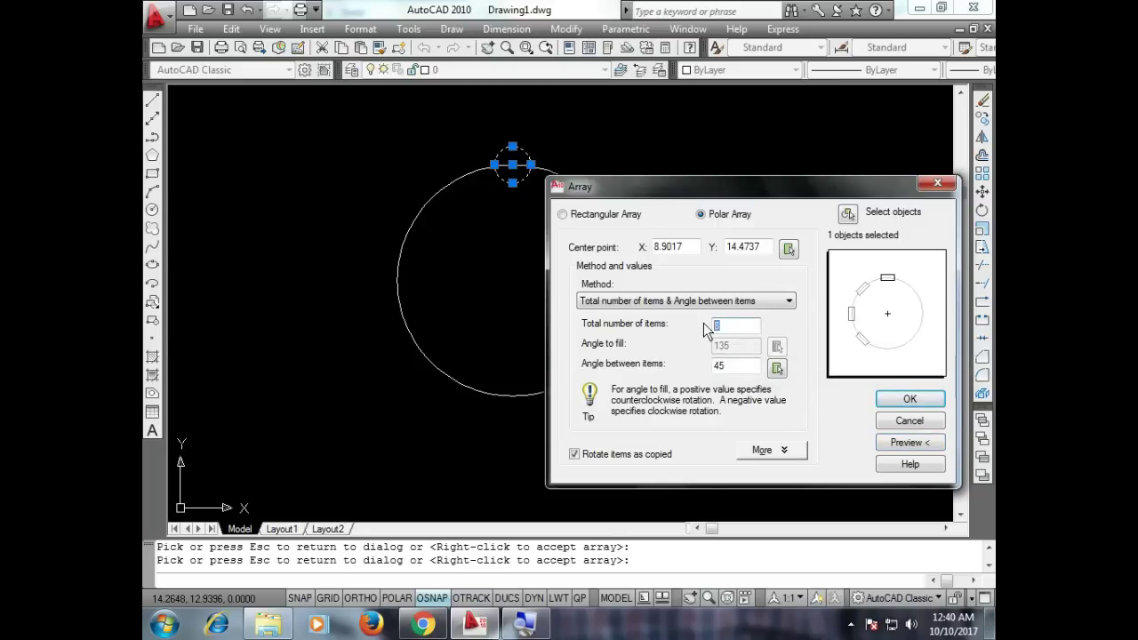
double_click(719, 365)
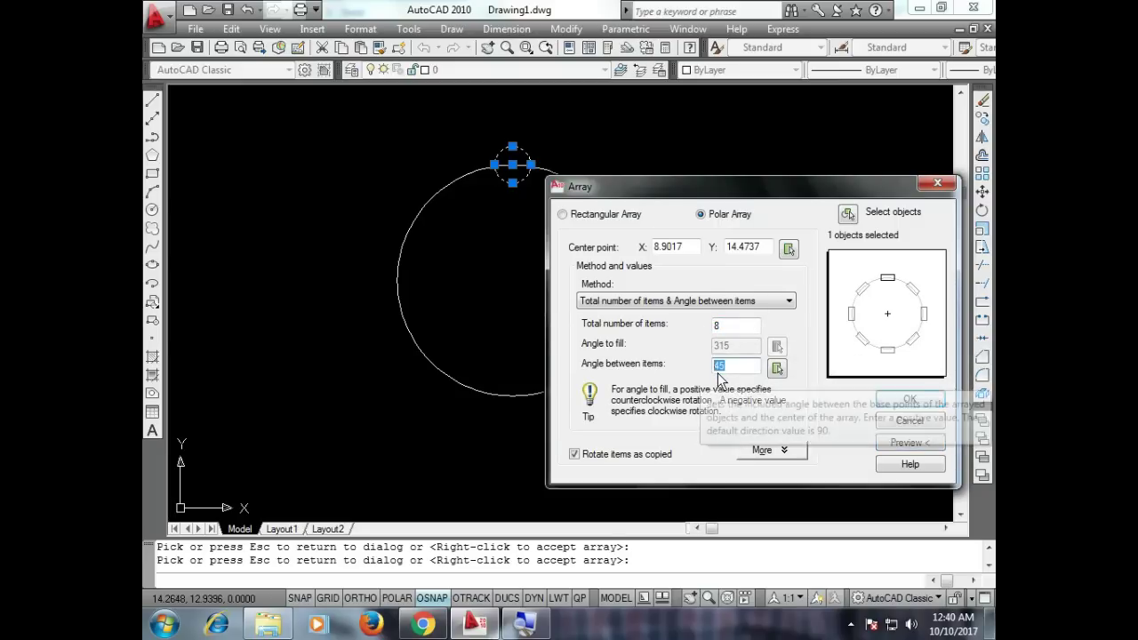
double_click(718, 325)
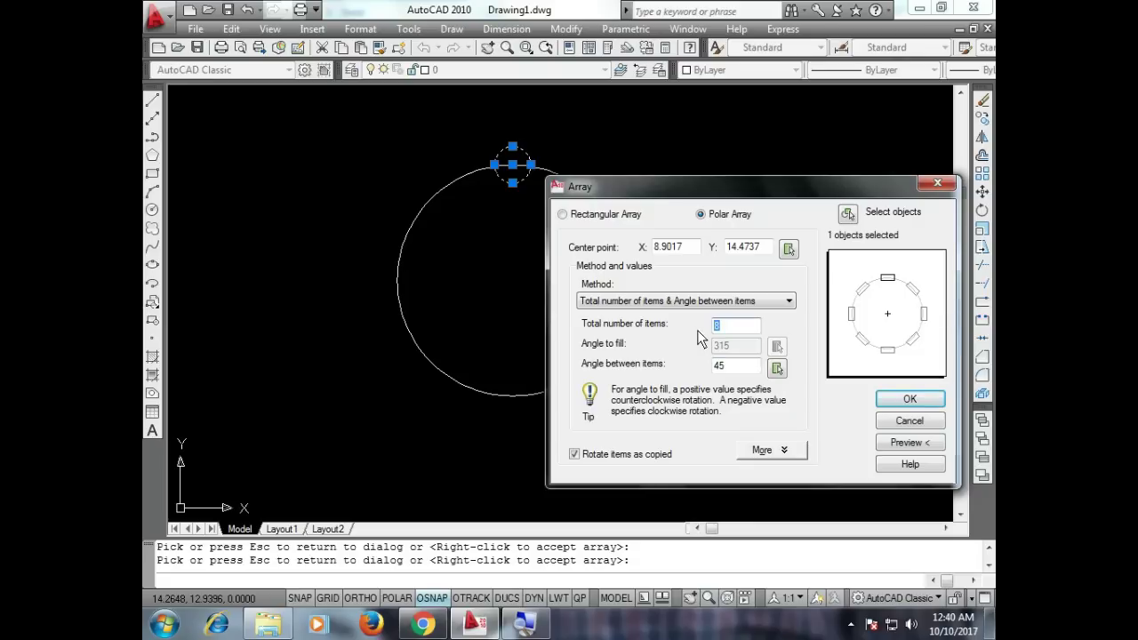
type("30")
double_click(731, 367)
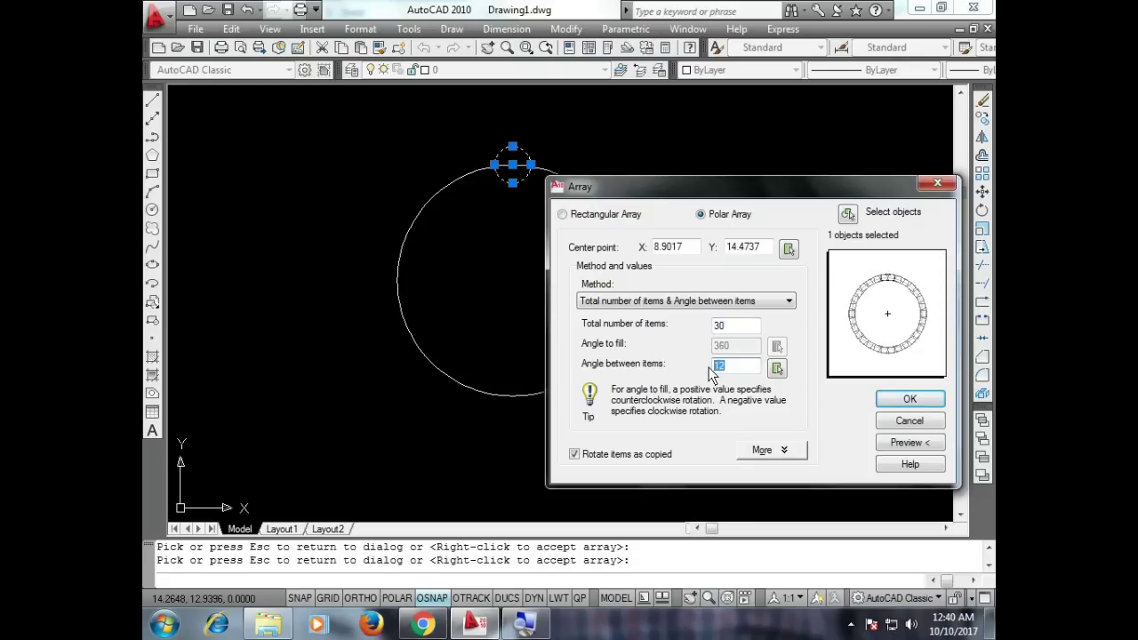
type("45")
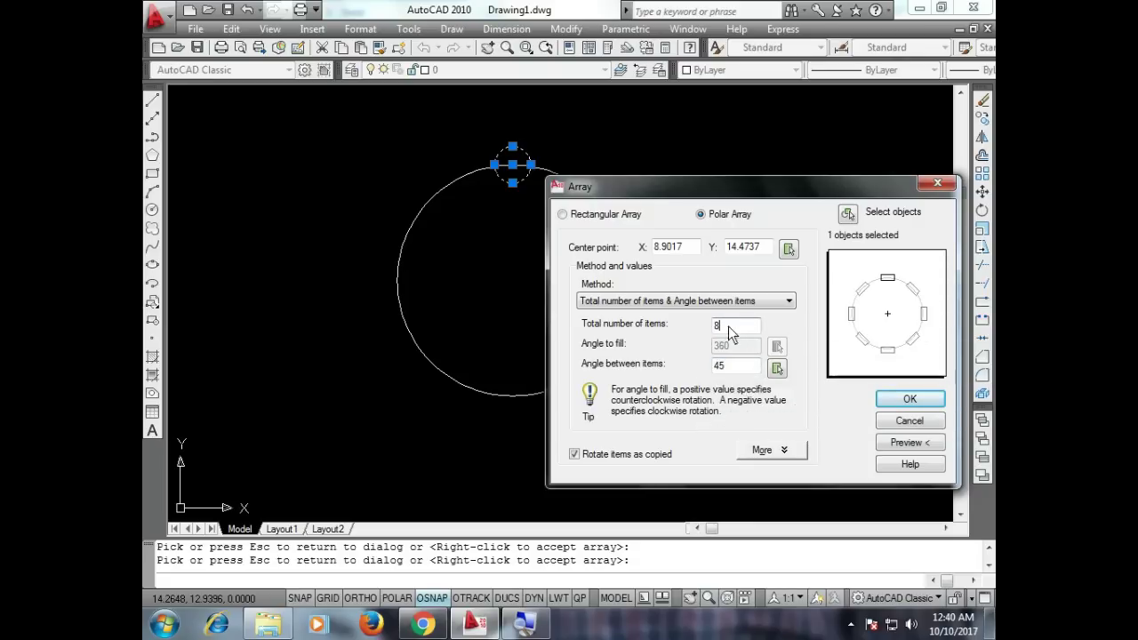
left_click(909, 442)
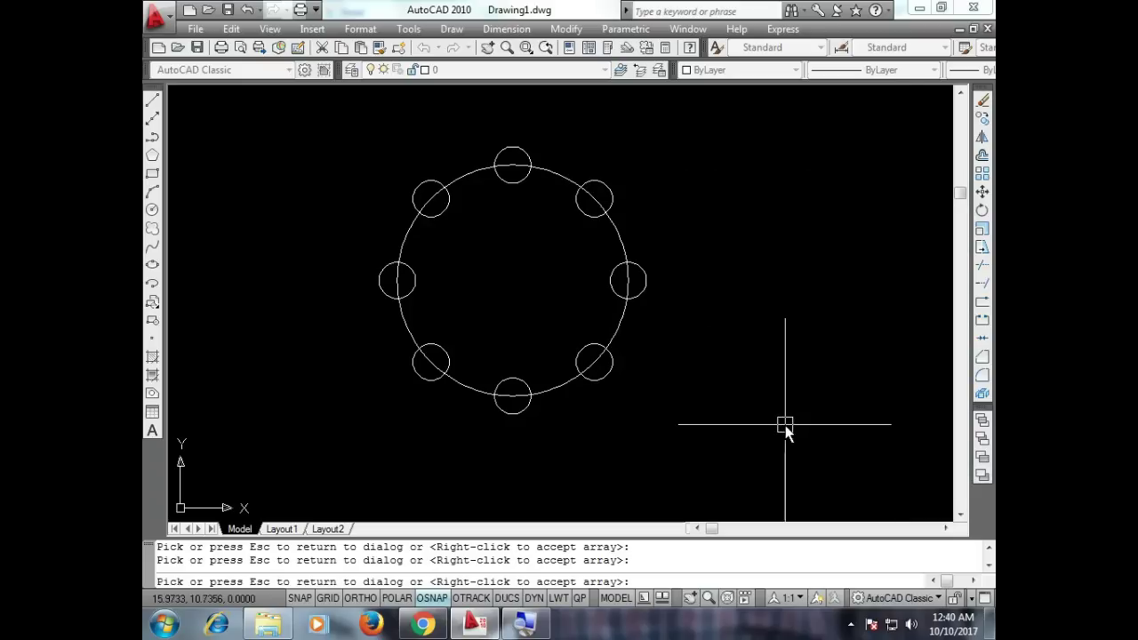
left_click(785, 425)
Set the angle between items to 60 degrees with 6 total items, and preview the polar array.
double_click(729, 366)
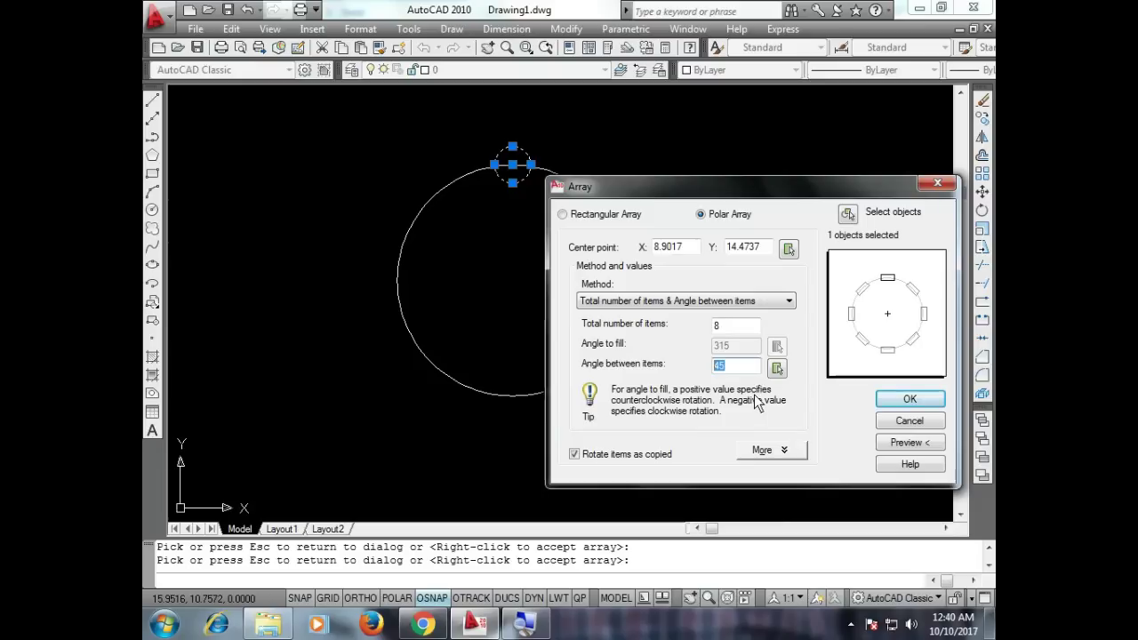
type("60")
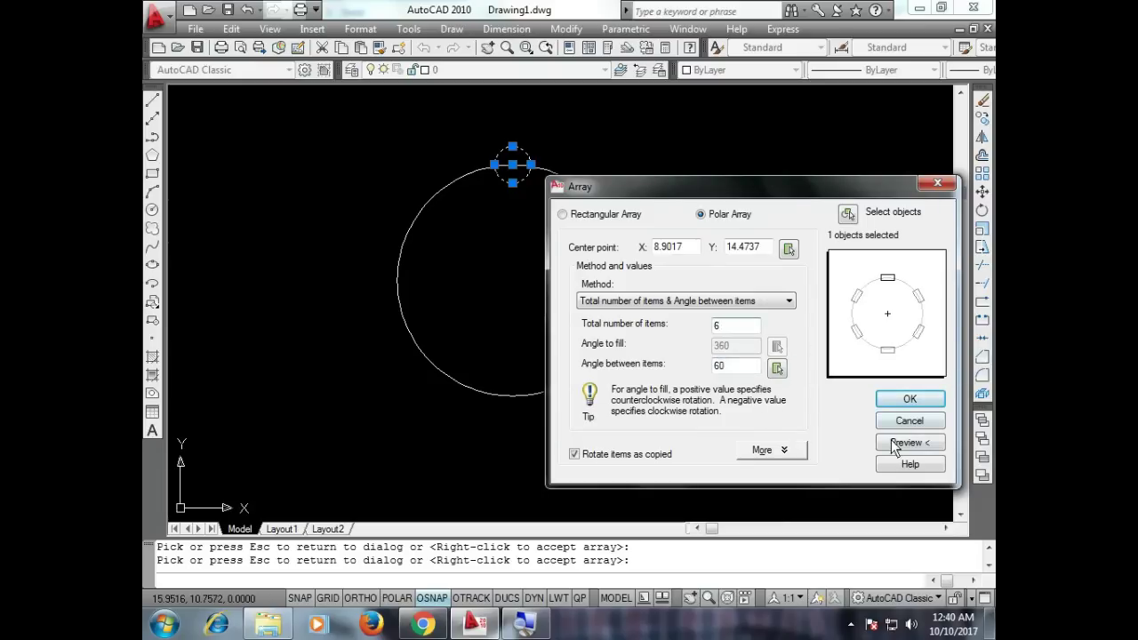
left_click(893, 442)
left_click(762, 397)
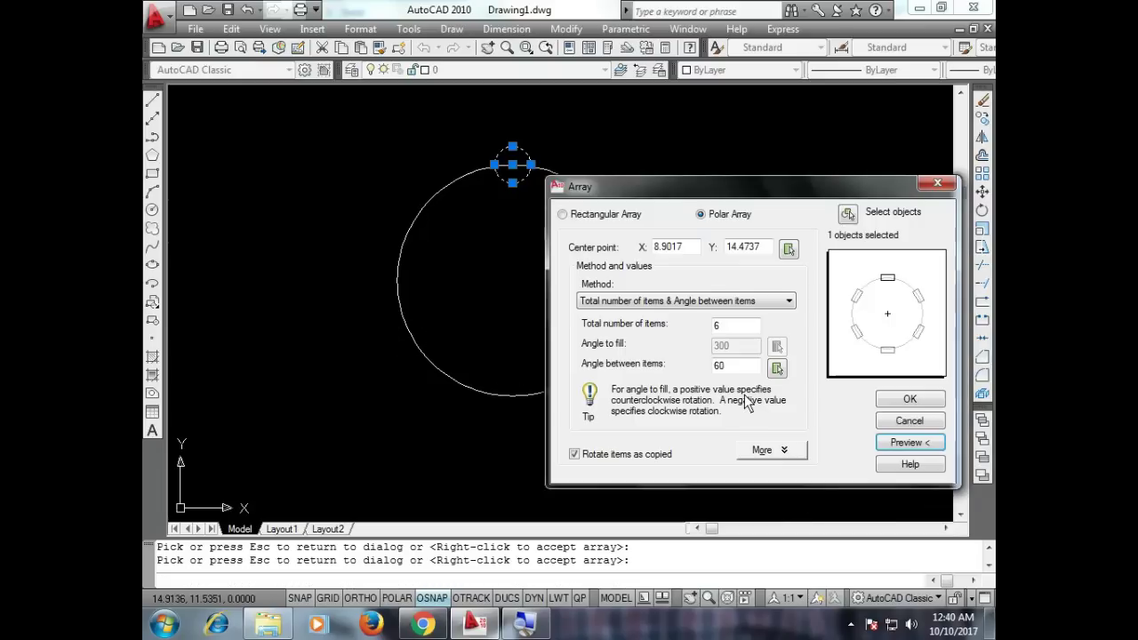
Switch the method to Angle to fill & Angle between items, set 360 and 20 degrees, and preview the array.
left_click(684, 302)
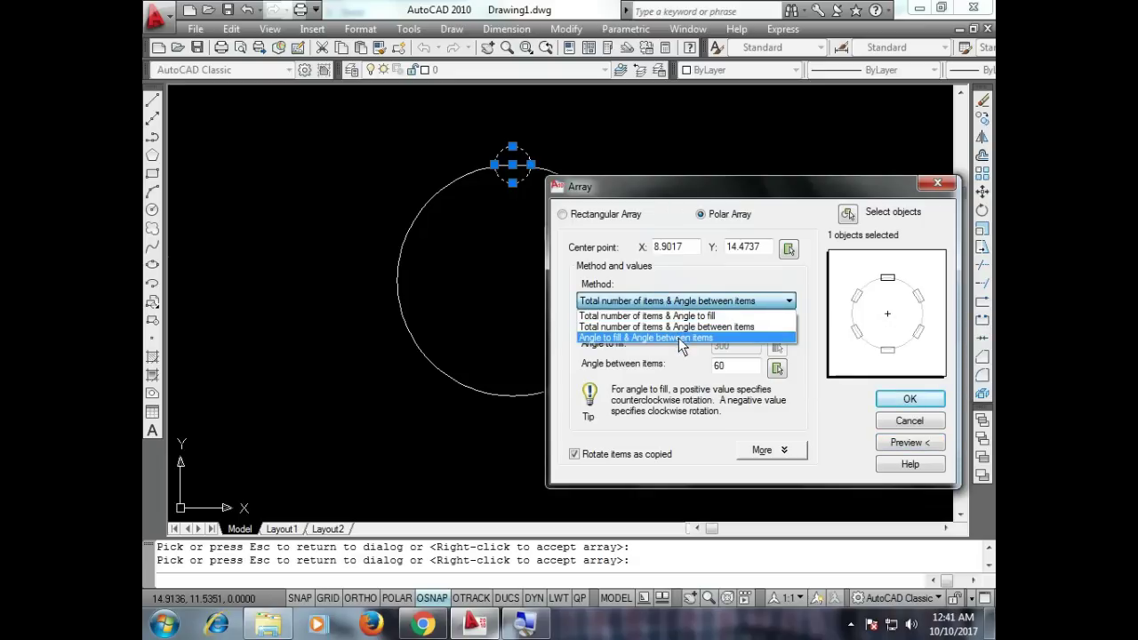
left_click(681, 339)
left_click_drag(730, 346, 712, 353)
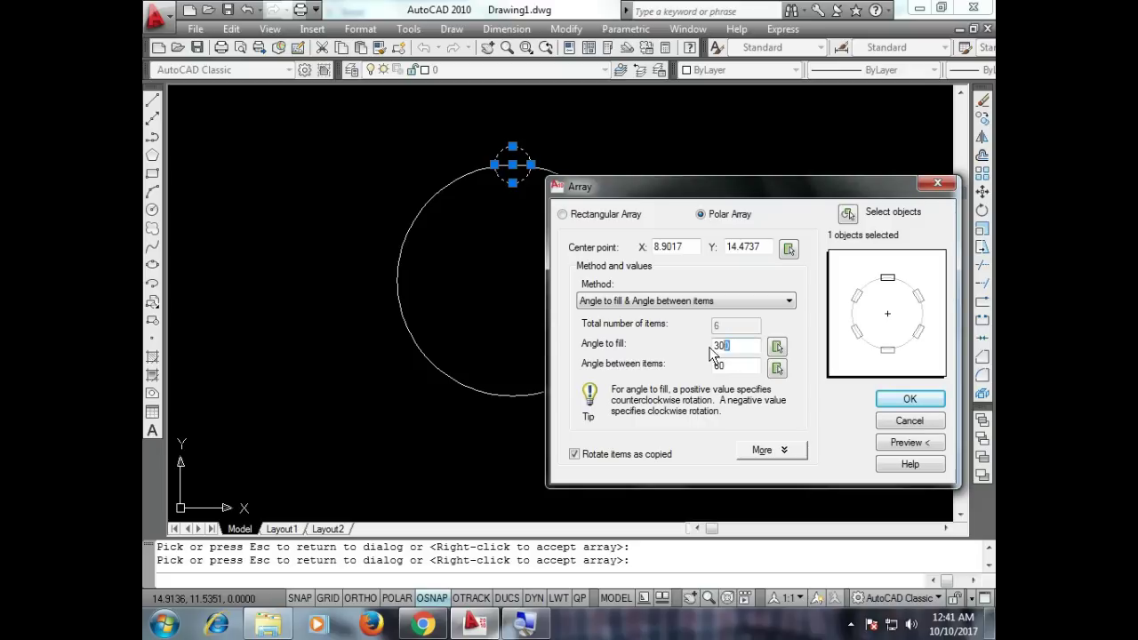
type("360")
key("Tab")
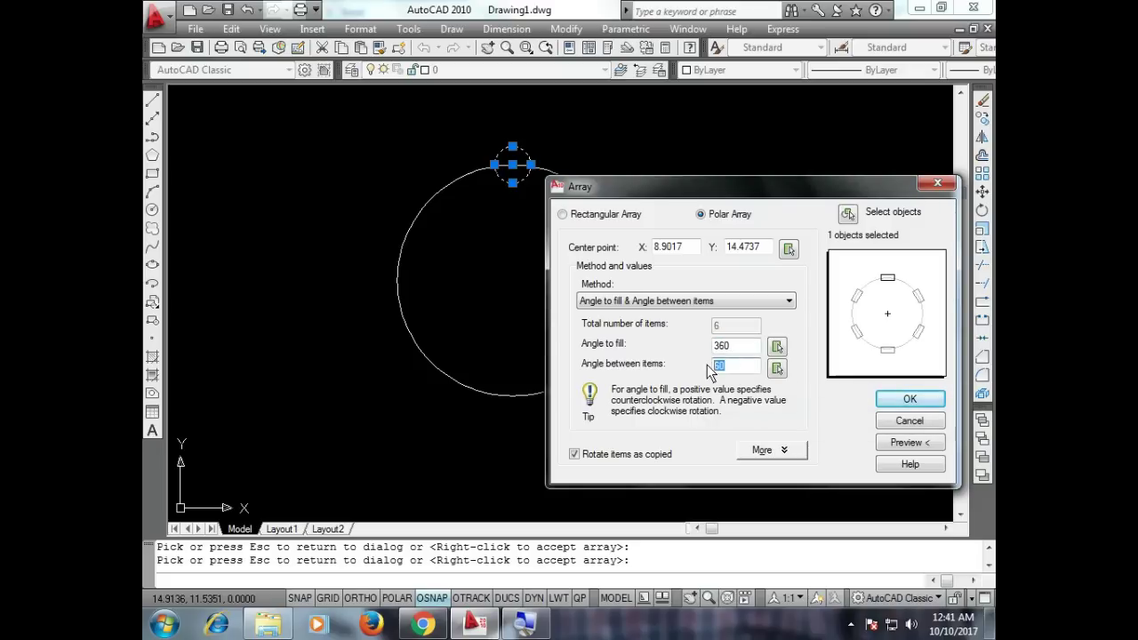
type("20")
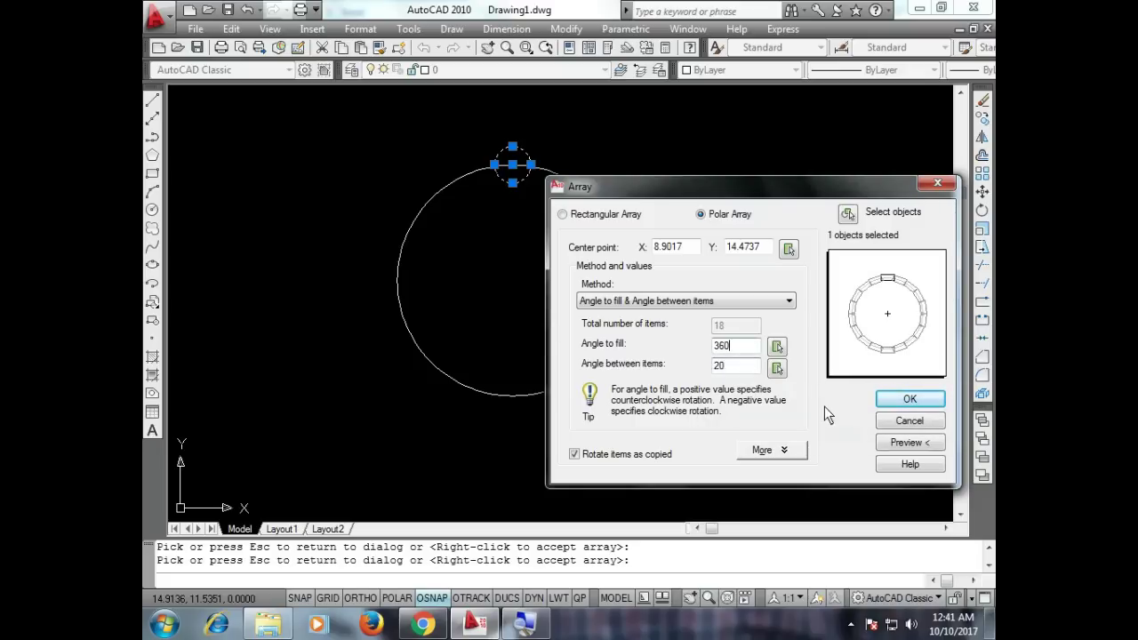
left_click(900, 442)
left_click(512, 254)
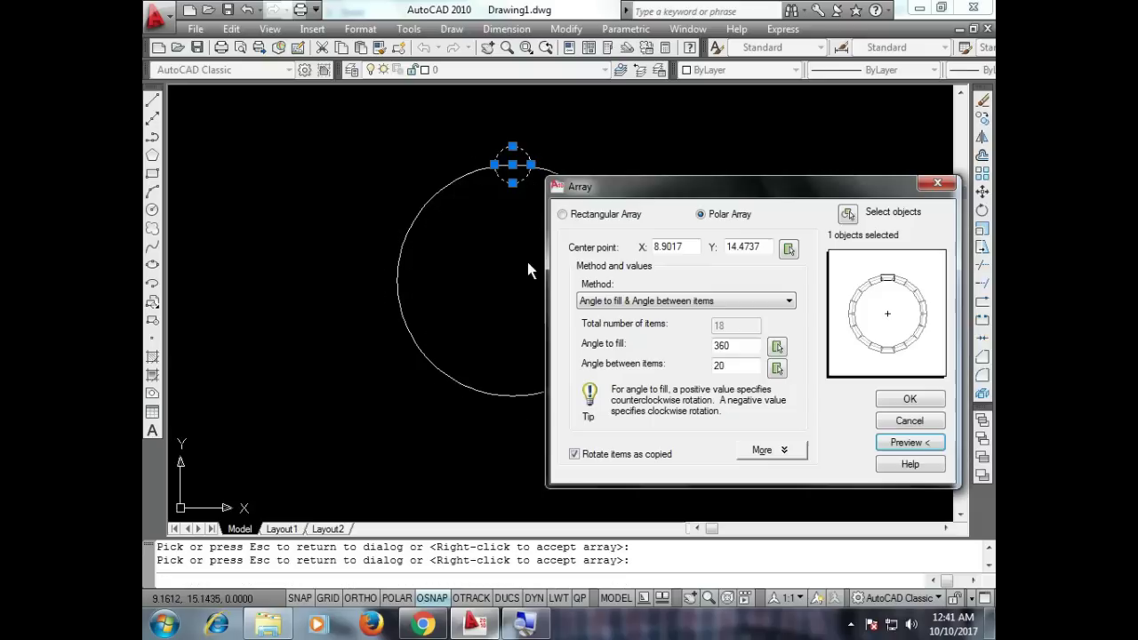
Set the angle between items to 30 degrees and preview the polar array.
double_click(728, 365)
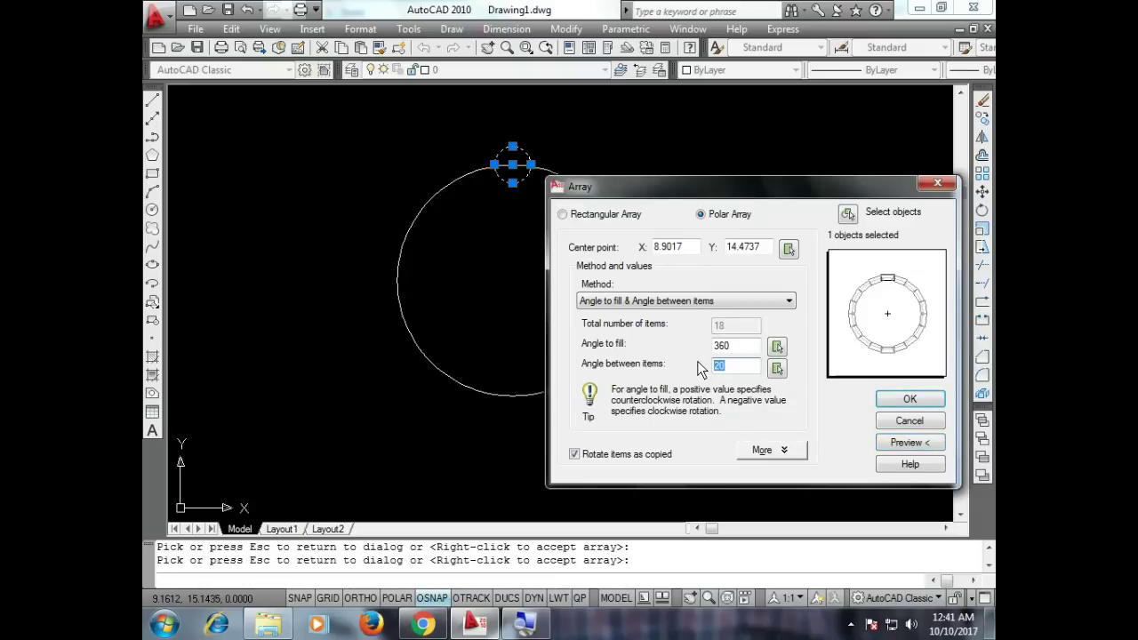
type("30")
left_click(903, 444)
key("Escape")
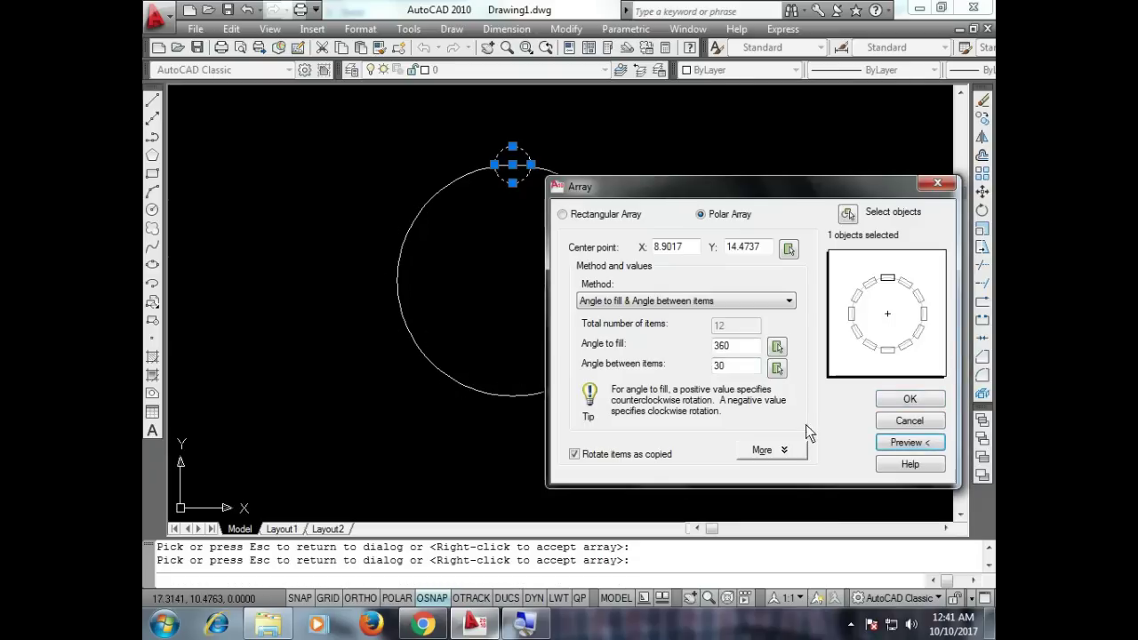
Set the angle between items to 40 degrees and preview the polar array.
double_click(746, 367)
type("40")
left_click(909, 441)
key("Escape")
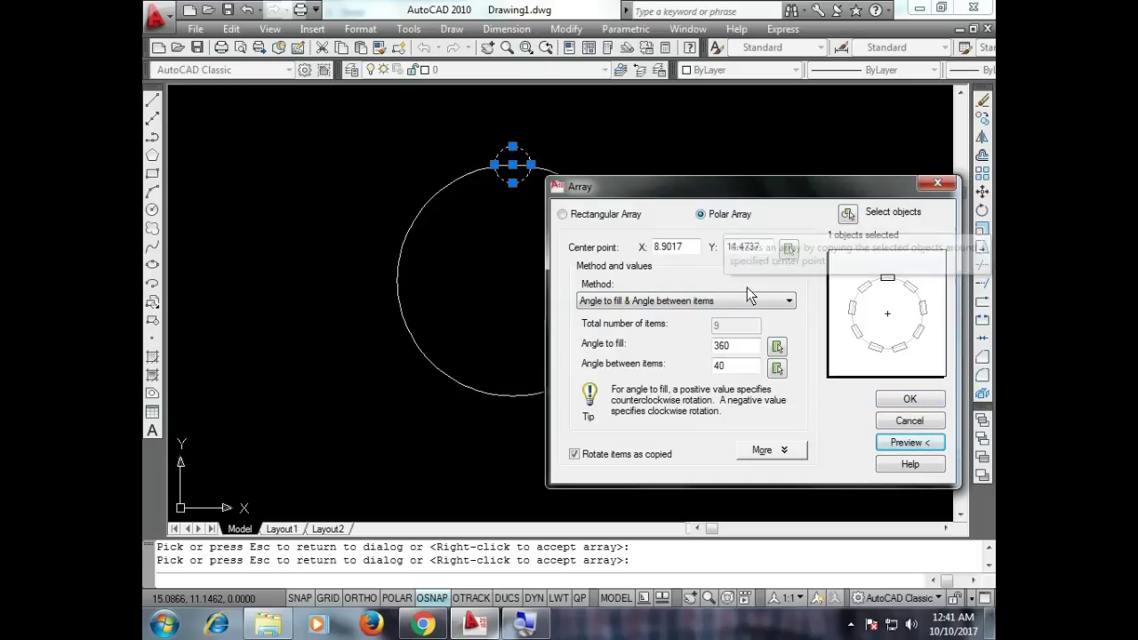
Switch the array method to Total number of items & Angle to fill and create the polar array.
double_click(724, 346)
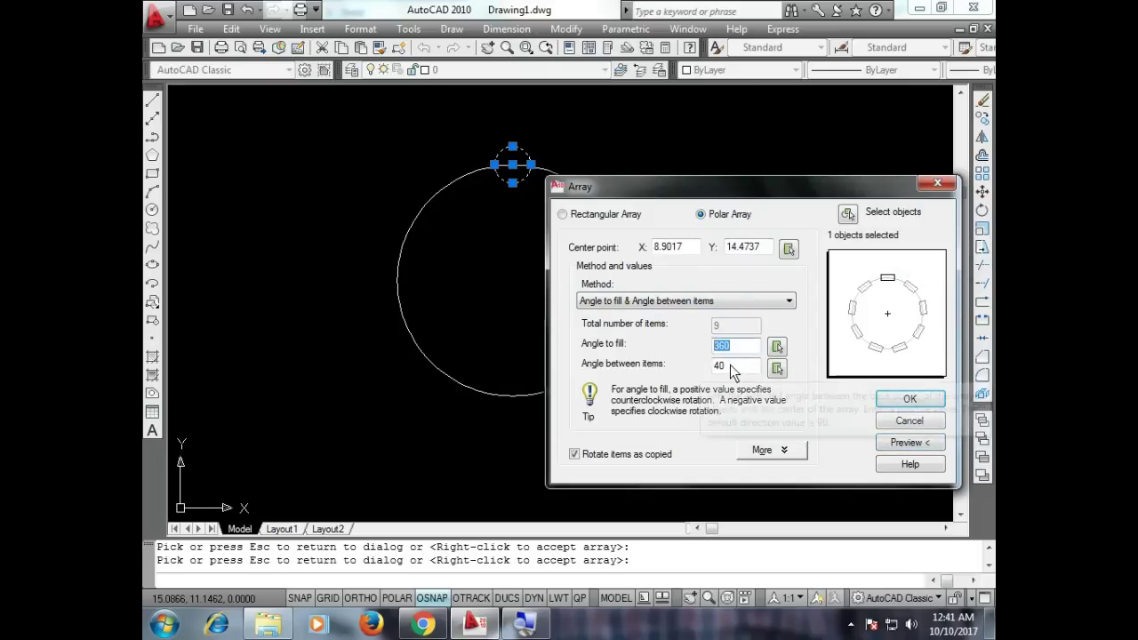
left_click(690, 302)
left_click(642, 316)
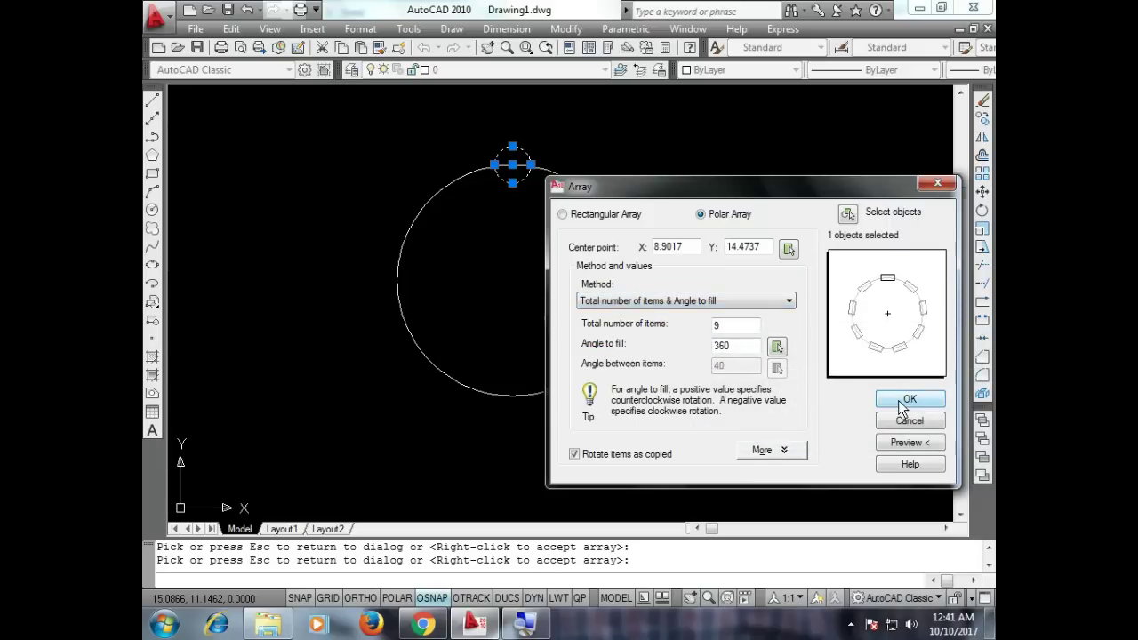
left_click(899, 403)
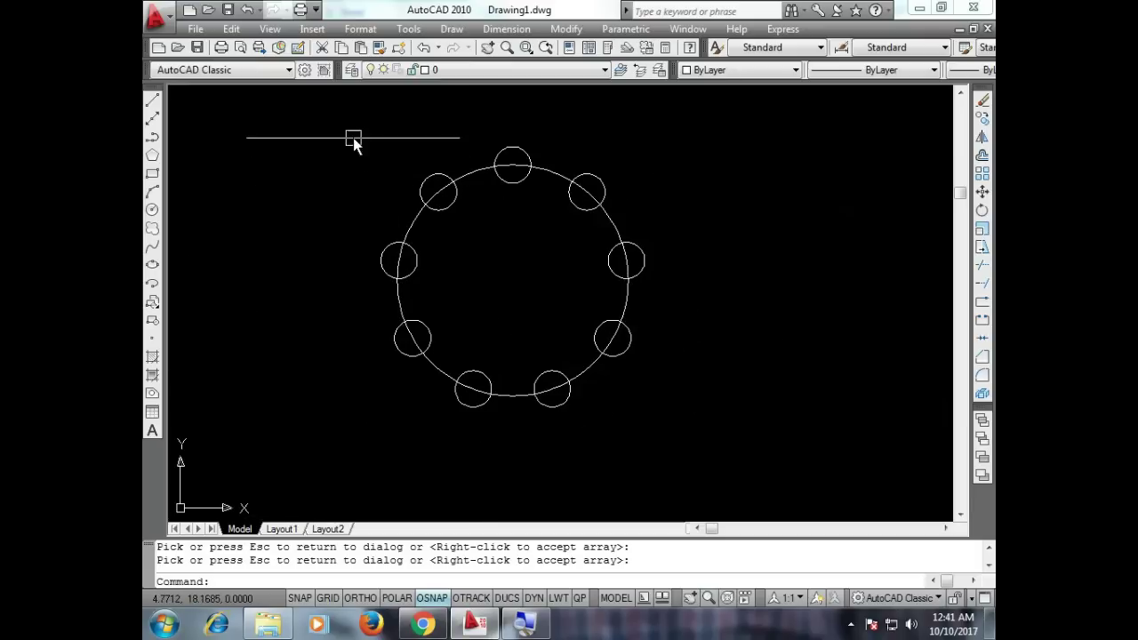
Erase the large circle and all the arrayed small circles from the drawing.
left_click(333, 138)
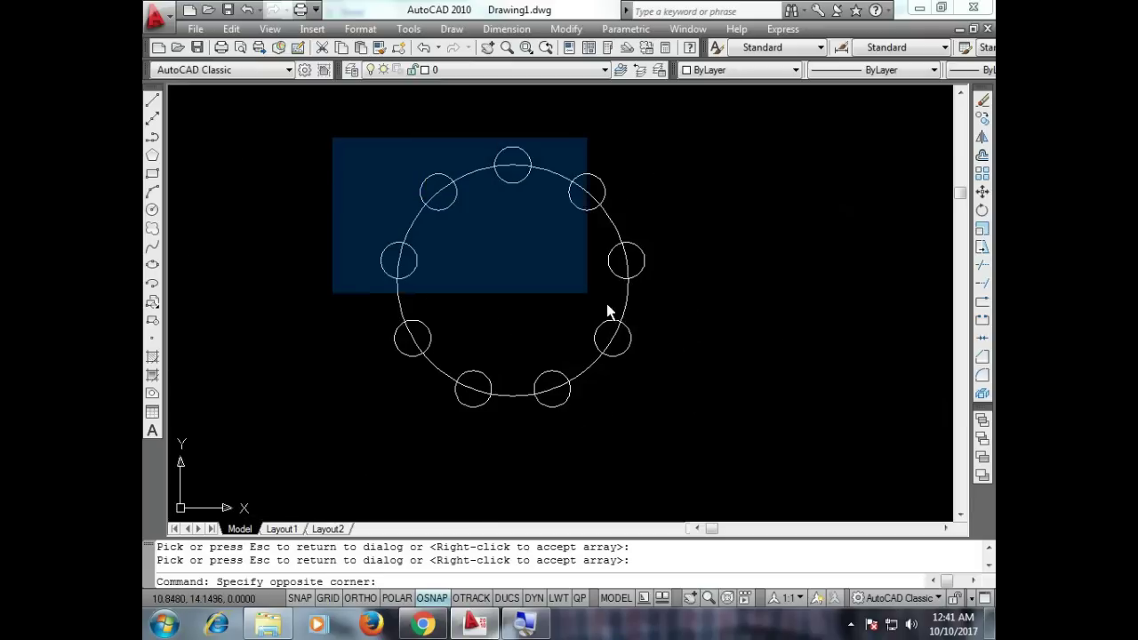
left_click(708, 447)
key("Delete")
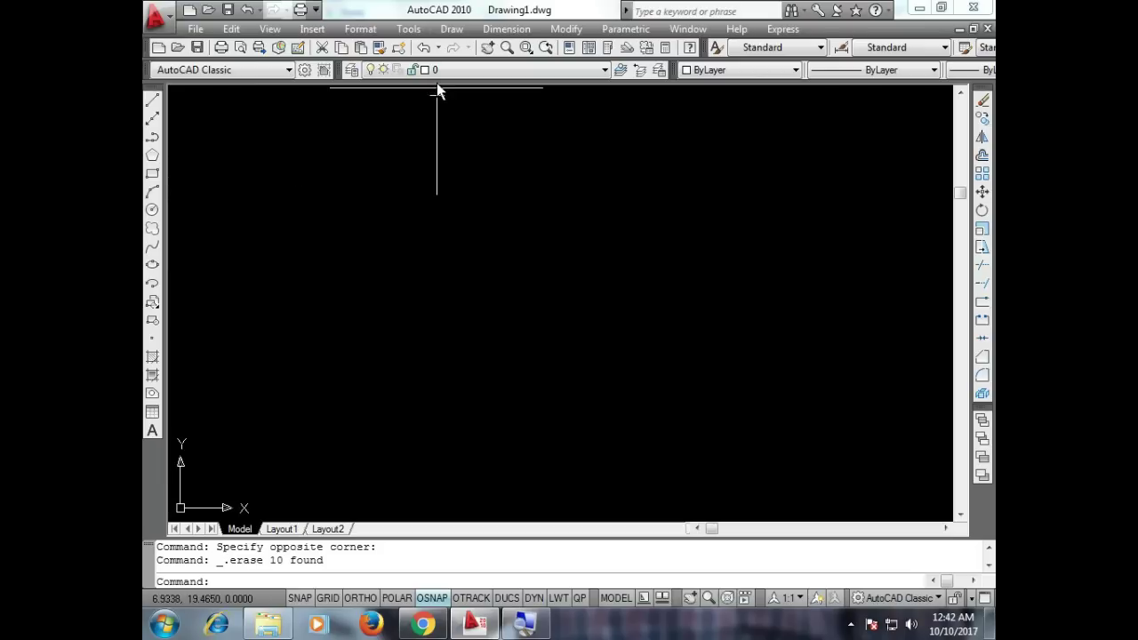
left_click(450, 29)
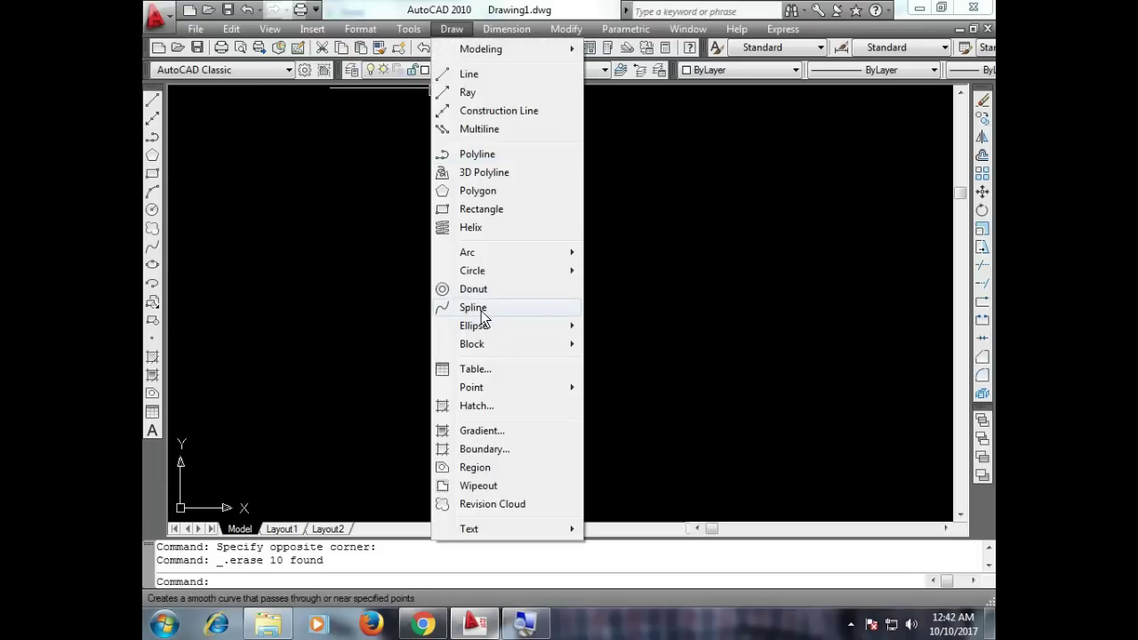
left_click(481, 313)
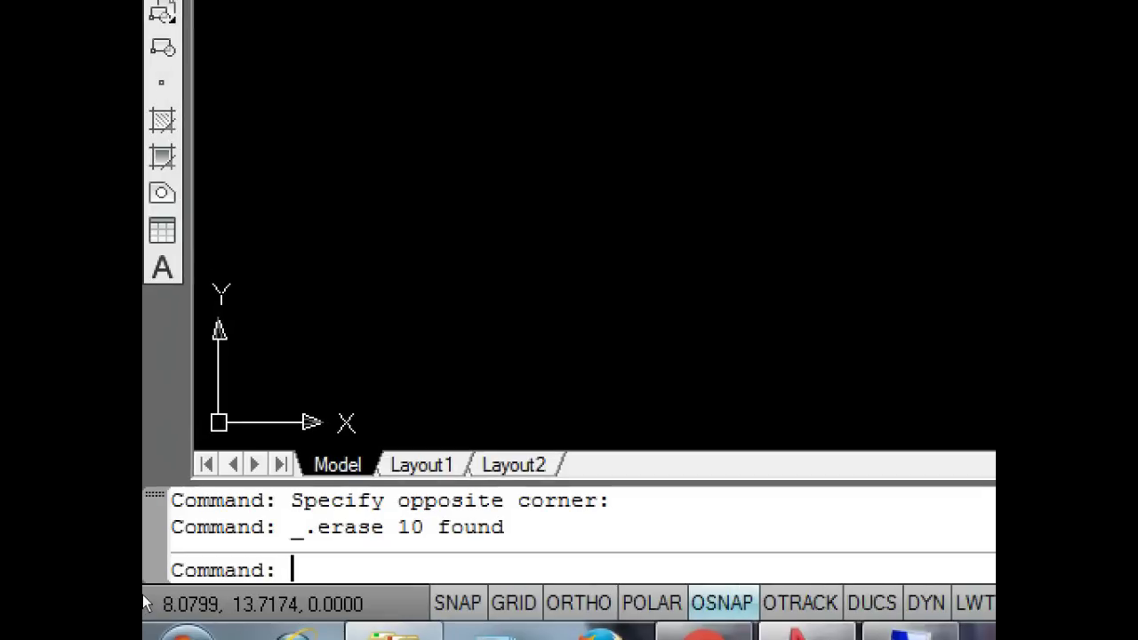
type("SP")
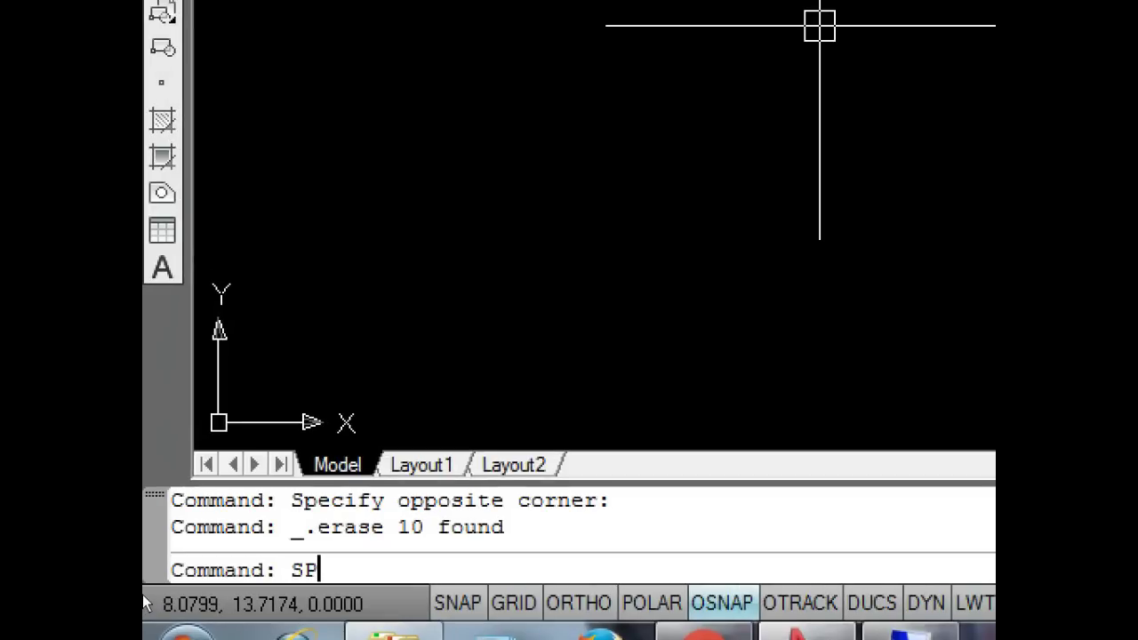
key("Return")
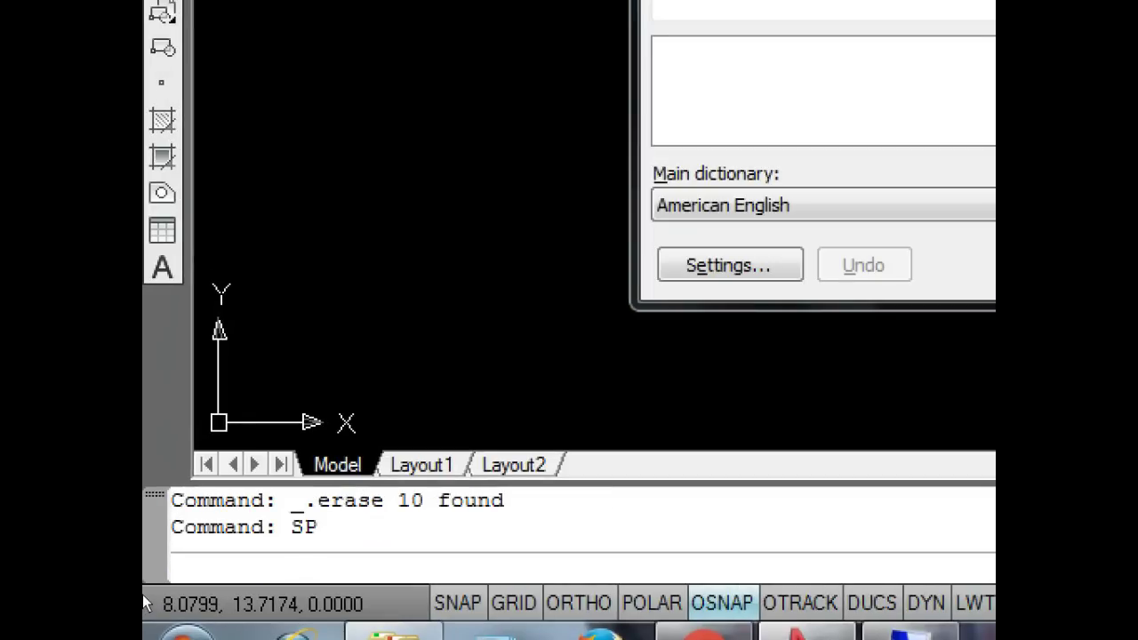
key("Escape")
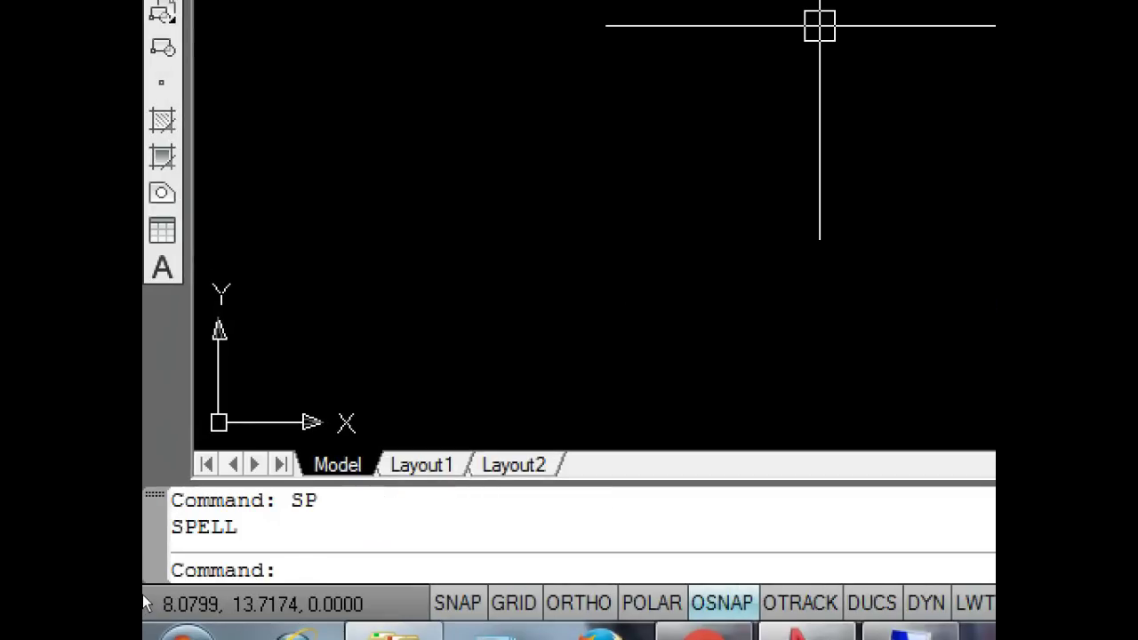
Draw a leaf-shaped spline that starts and ends near 7.5, 14.5 with a short stem, using default start and end tangents.
type("SPL")
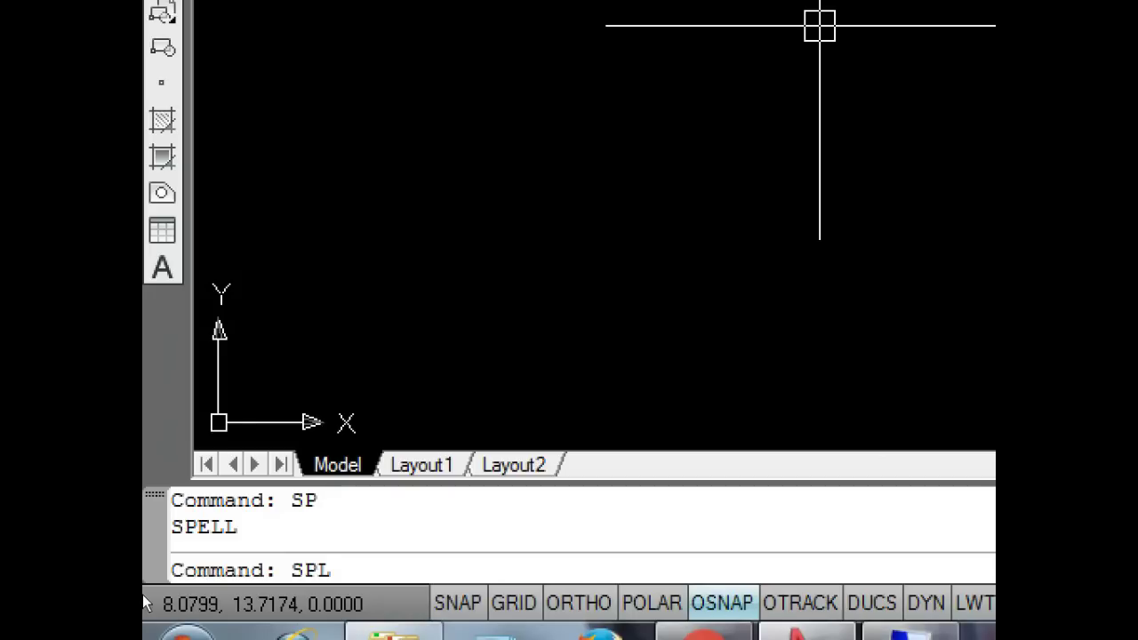
key("Return")
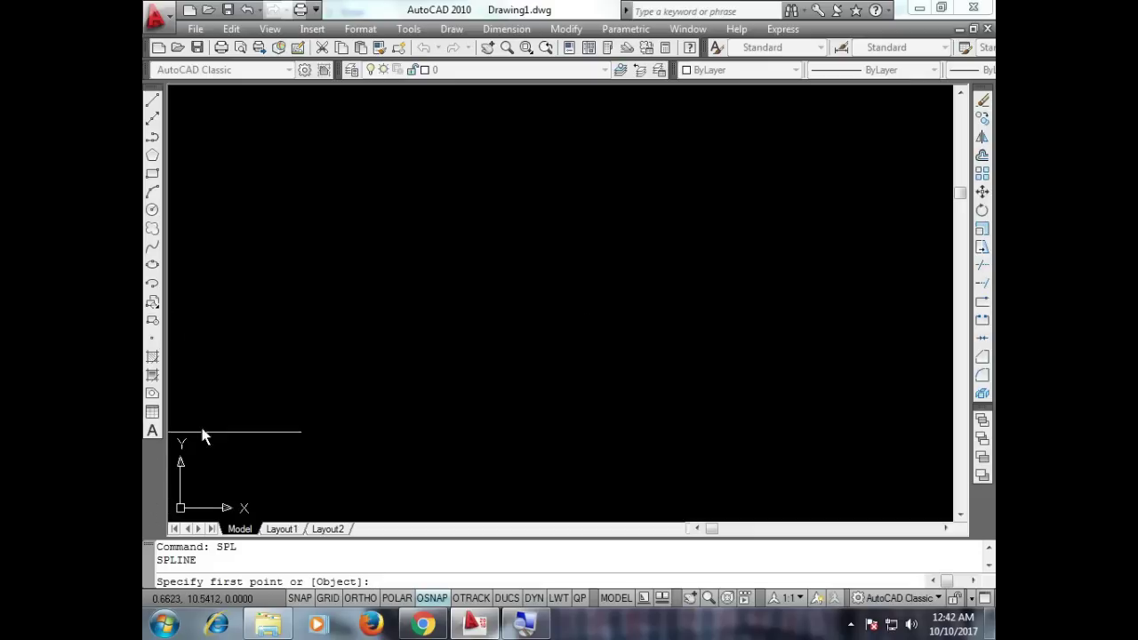
left_click(455, 279)
left_click(439, 256)
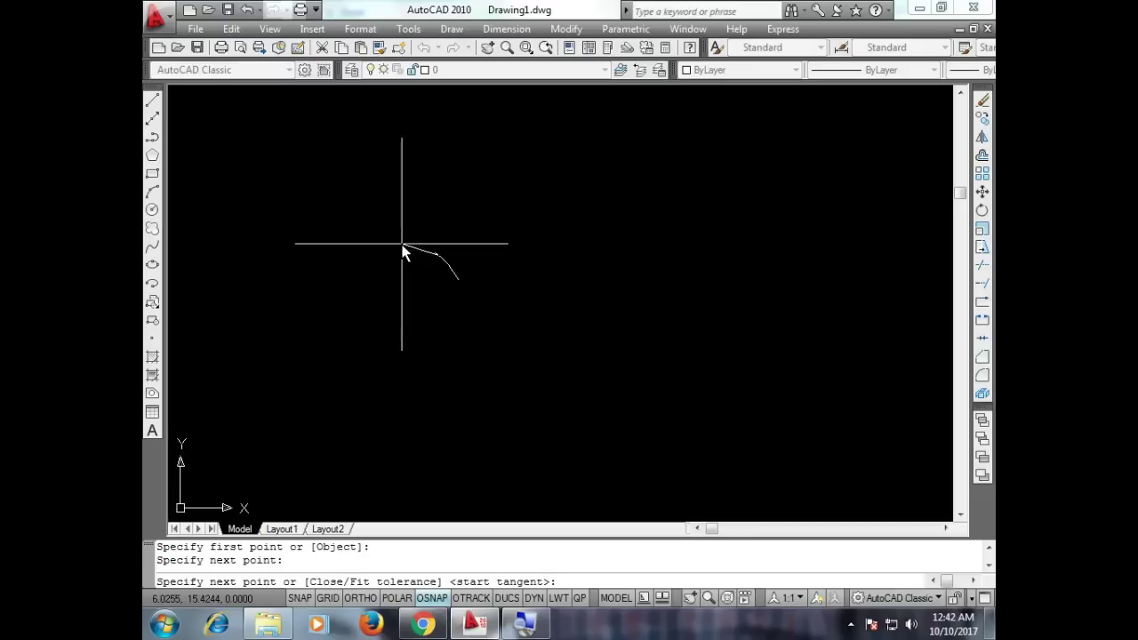
left_click(406, 247)
left_click(388, 197)
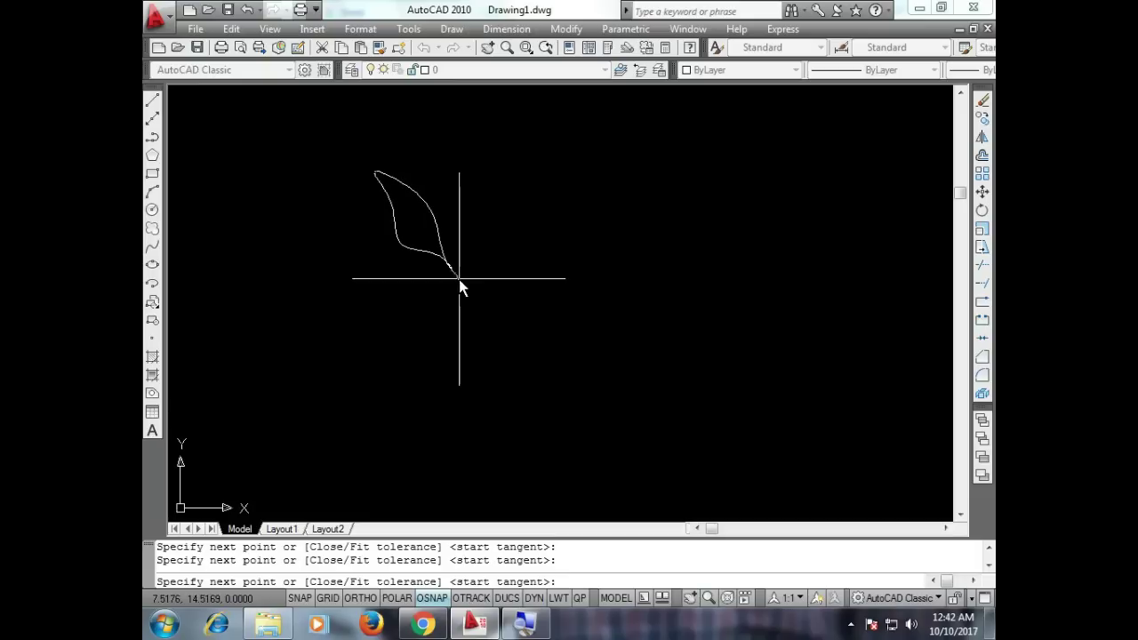
key("Return")
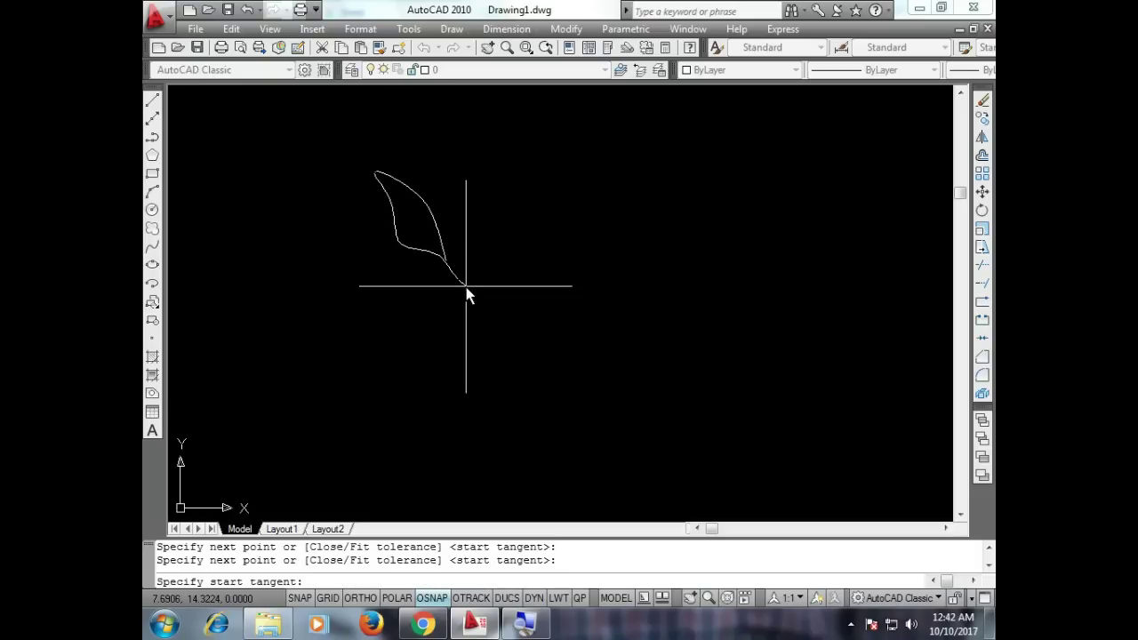
key("Return")
key("Return")
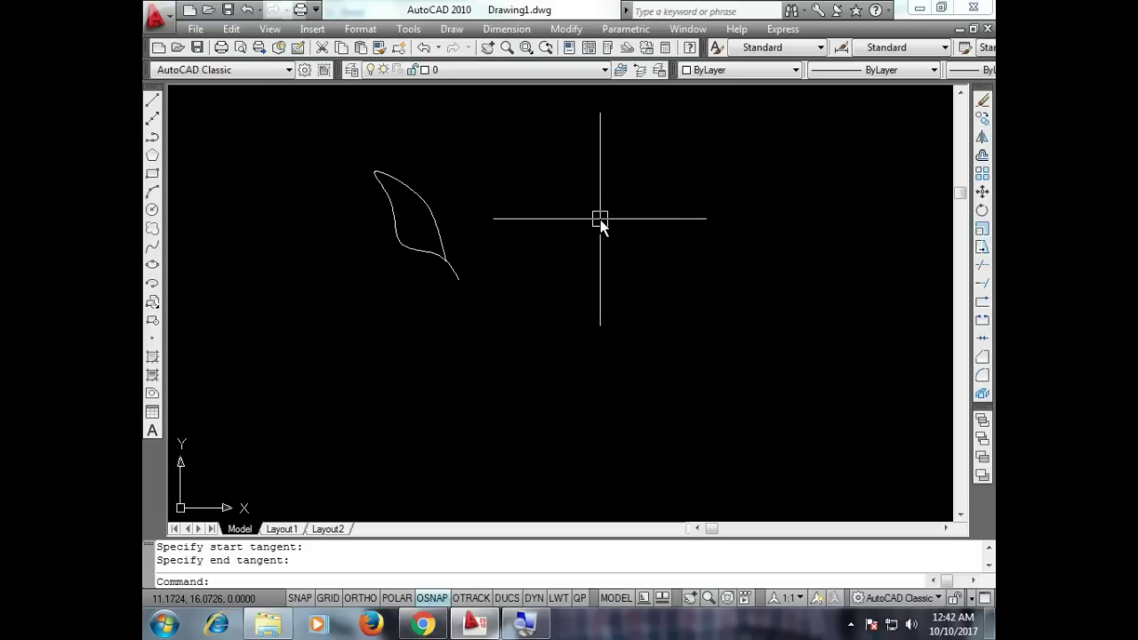
Set up a polar array of the leaf-shaped spline with its center point at the free end of the stem.
left_click(981, 174)
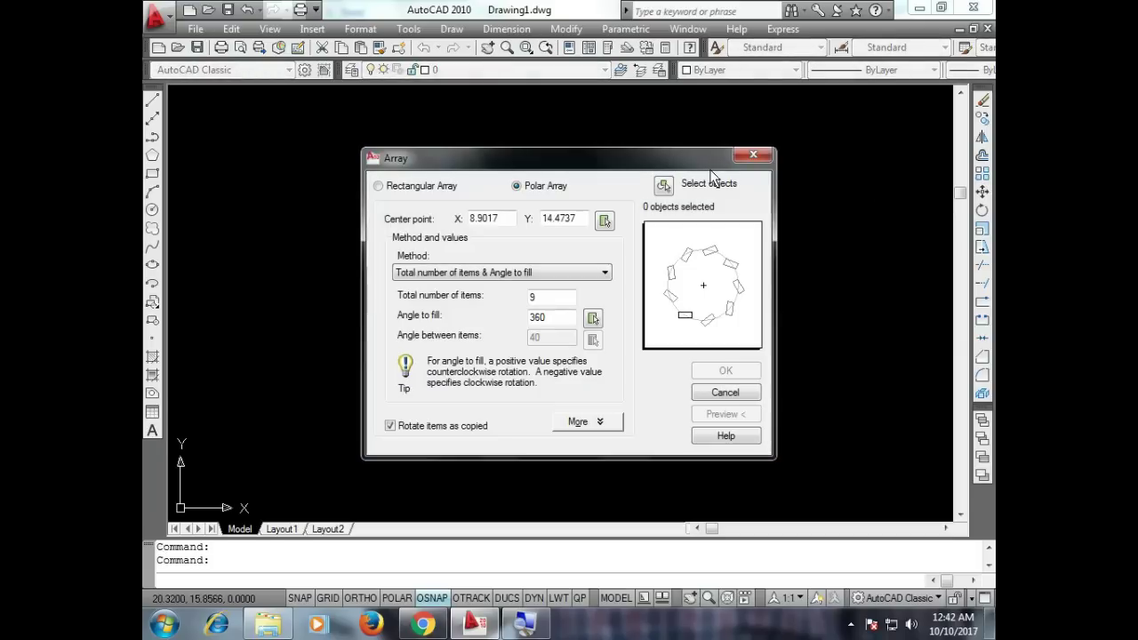
left_click(673, 192)
left_click(507, 157)
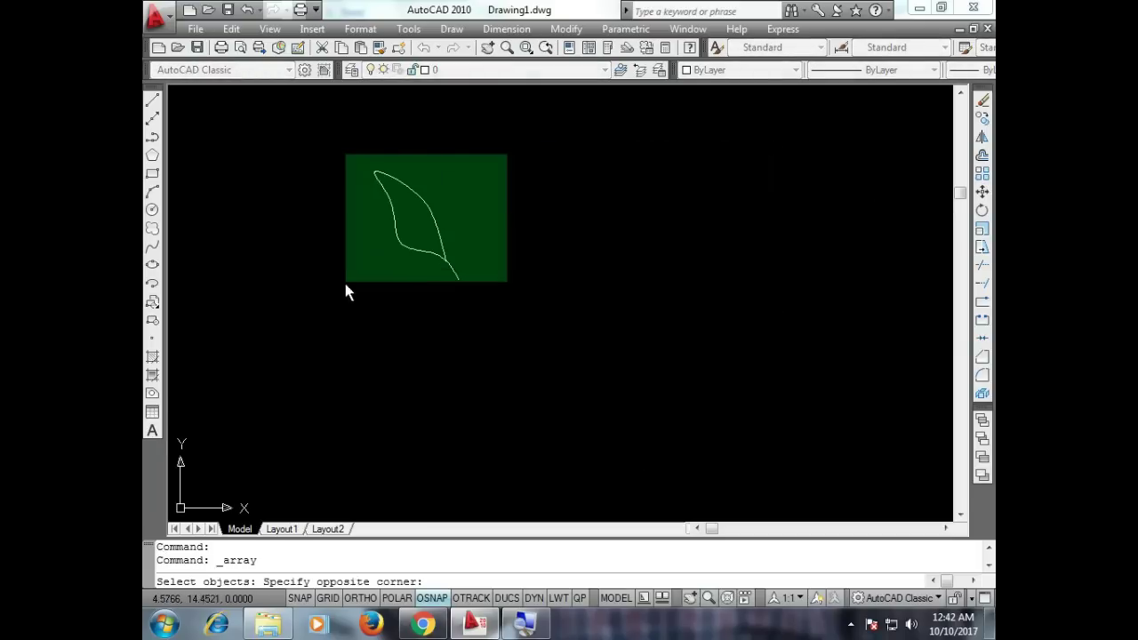
left_click(337, 309)
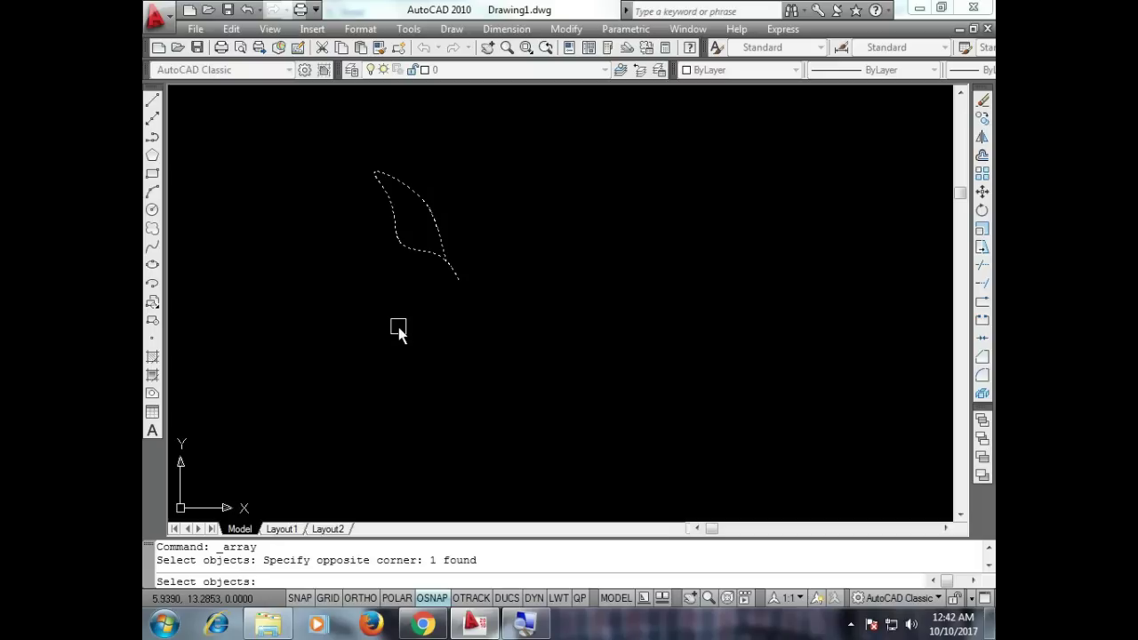
key("Return")
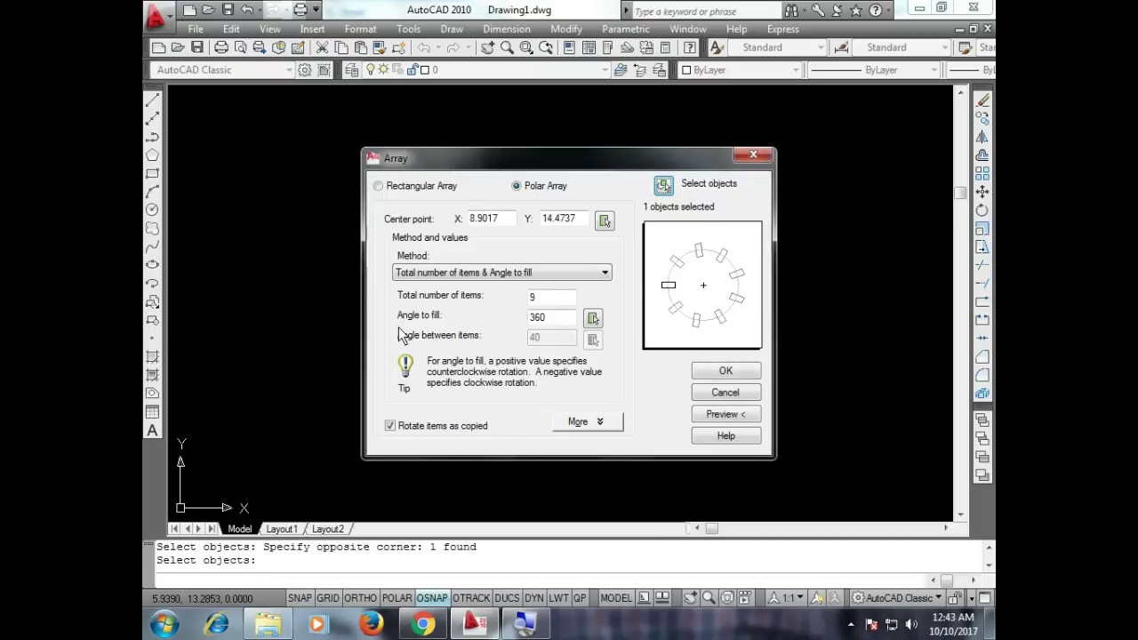
left_click(604, 222)
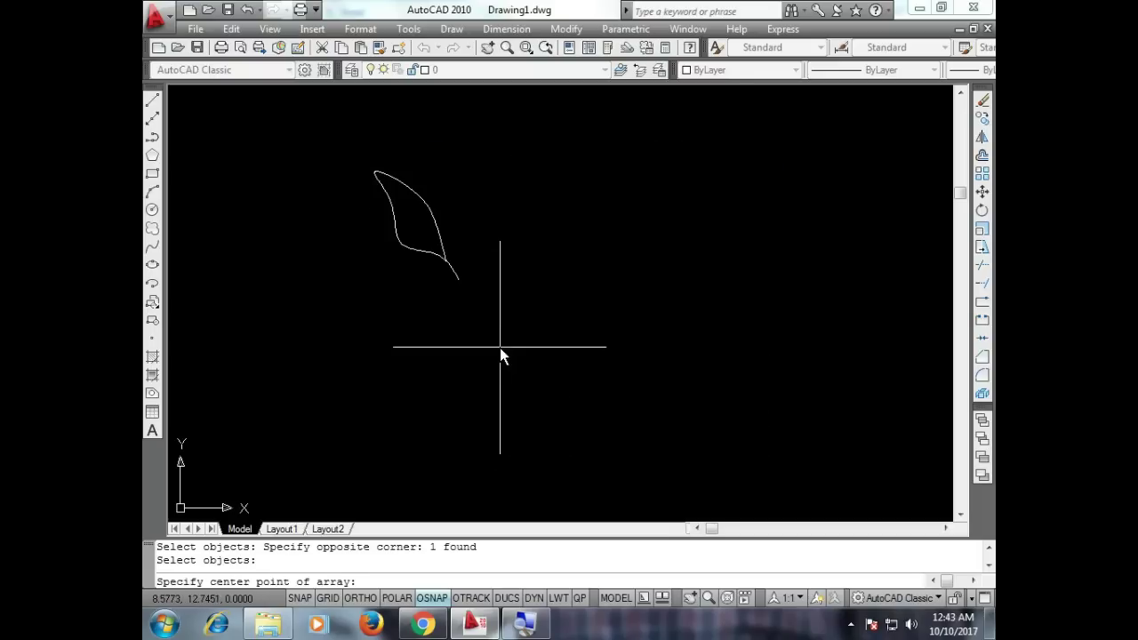
left_click(464, 288)
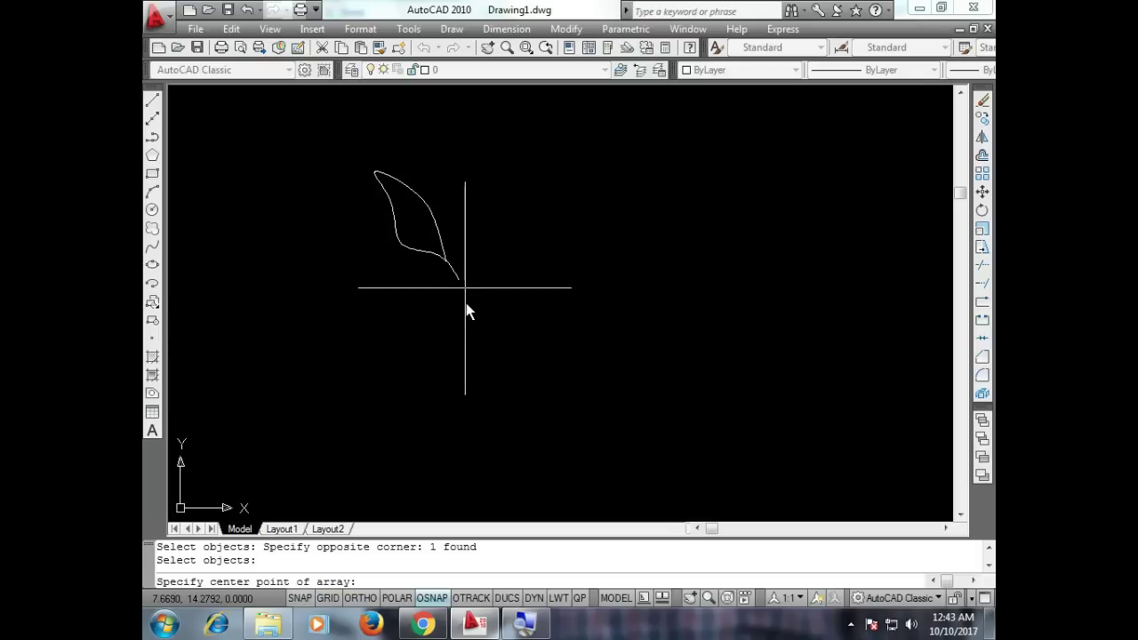
left_click(459, 281)
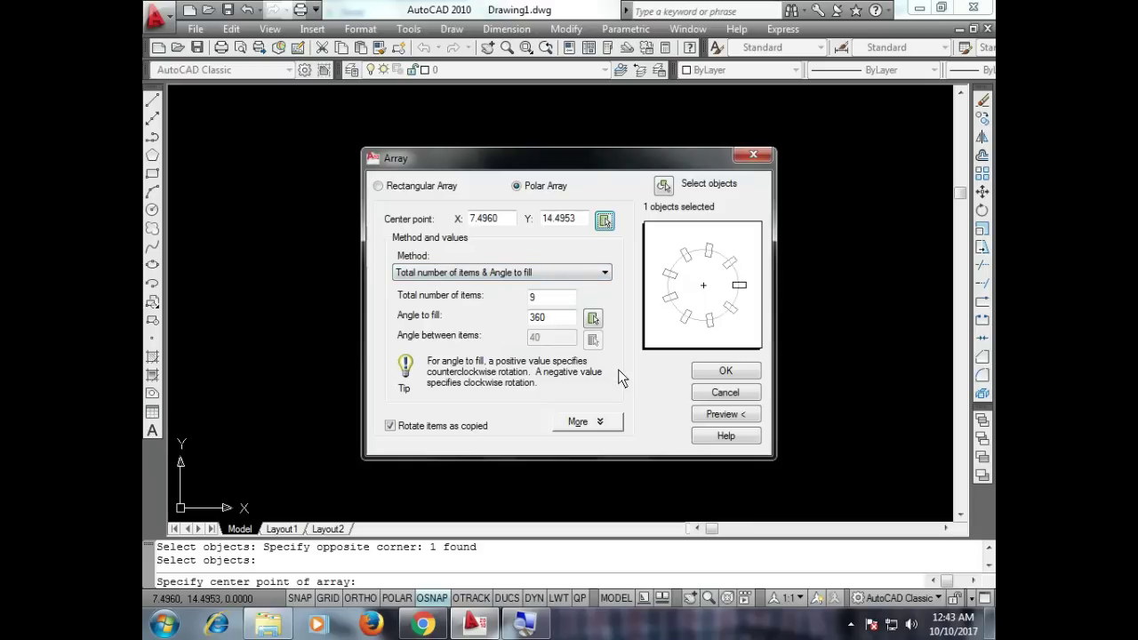
Set the total number of items to 10 with a 360-degree angle to fill and preview the polar array.
double_click(548, 296)
type("10")
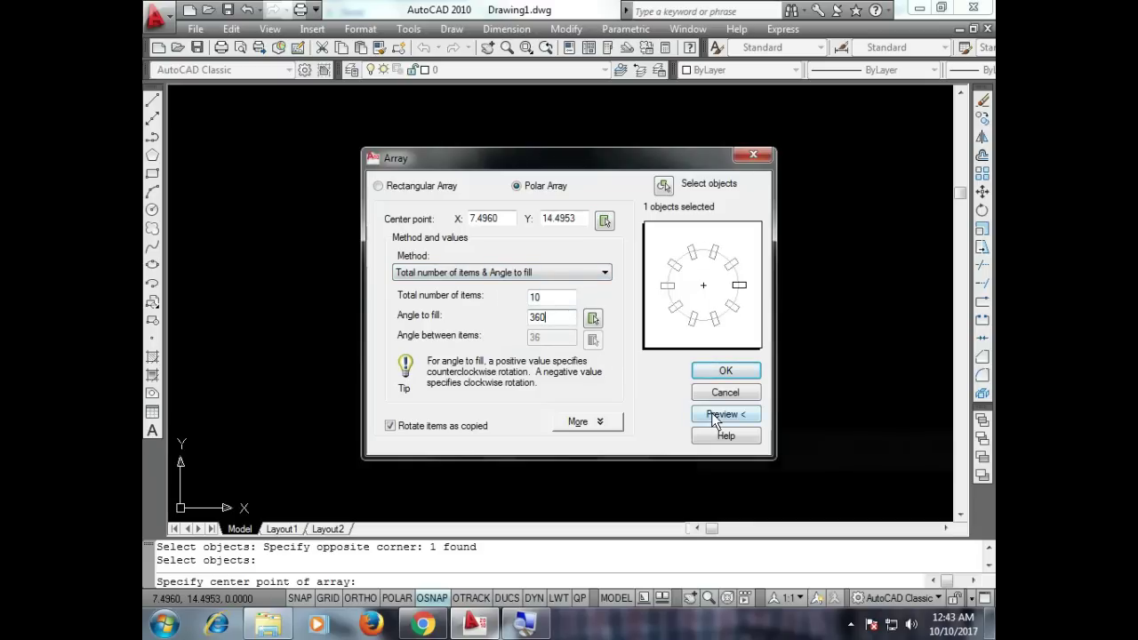
left_click(721, 414)
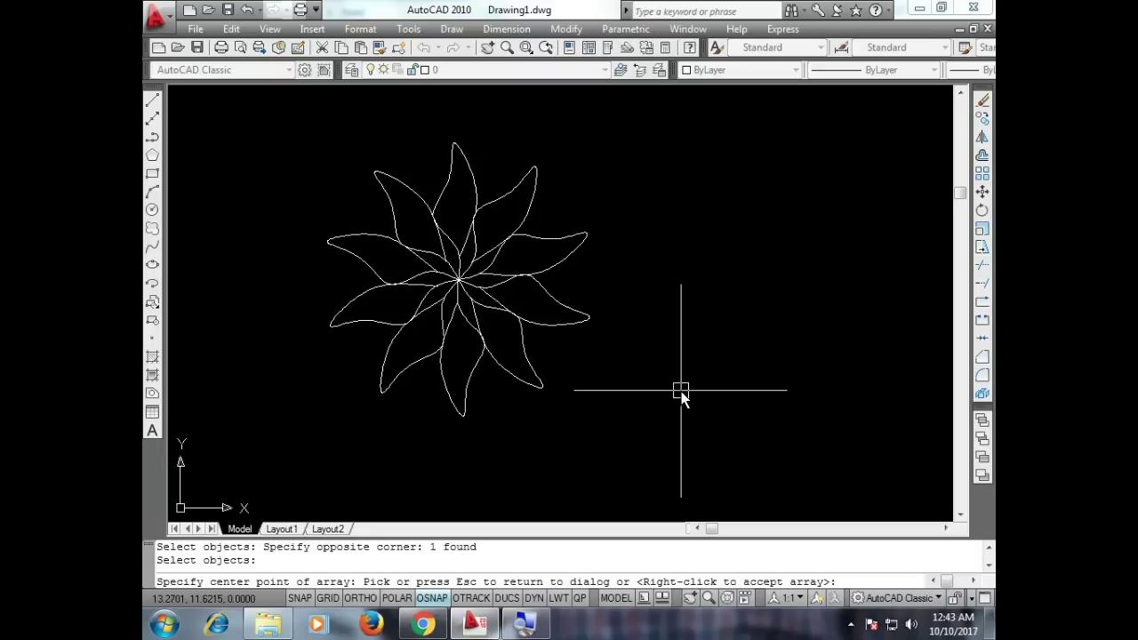
key("Escape")
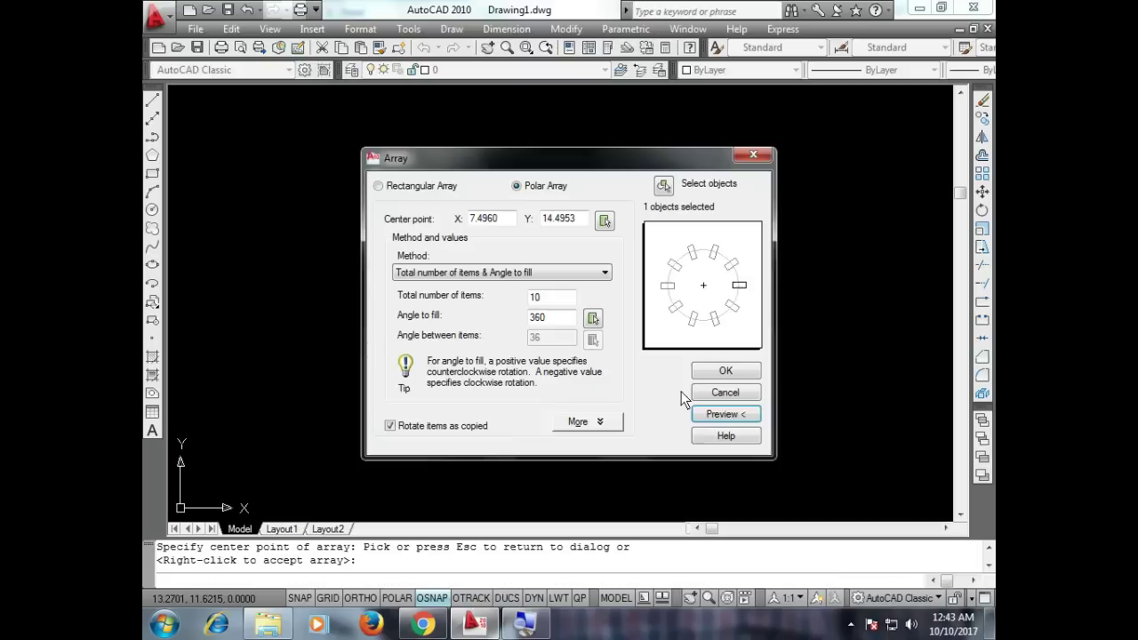
Reselect the leaf-shaped spline as the object to array and preview the 10-item polar array again.
left_click(665, 182)
left_click(552, 158)
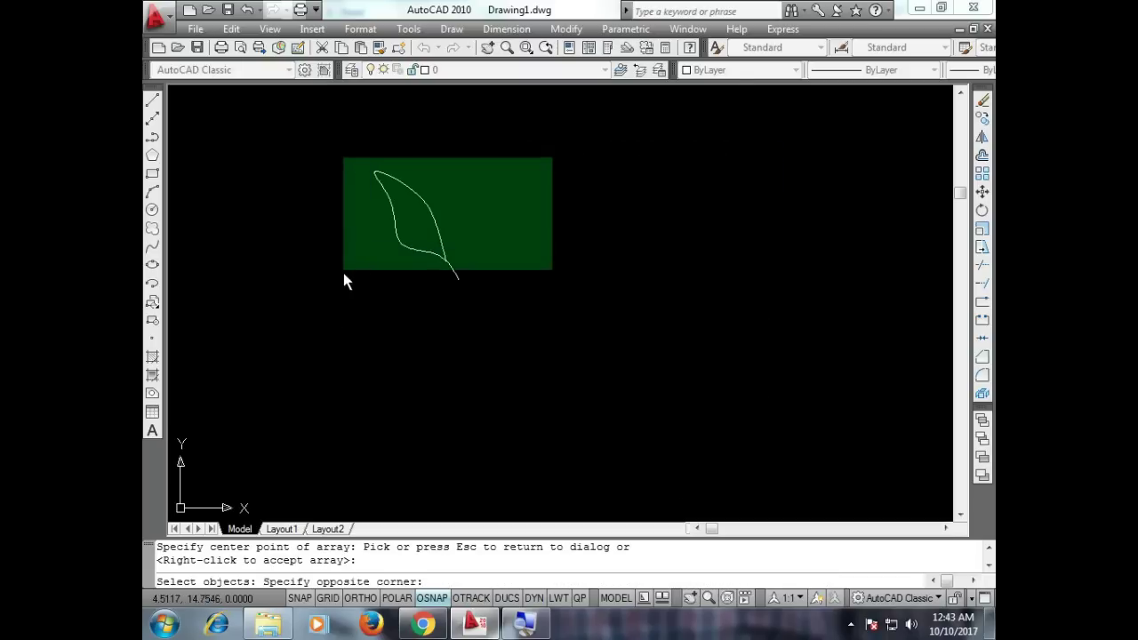
left_click(343, 303)
key("Return")
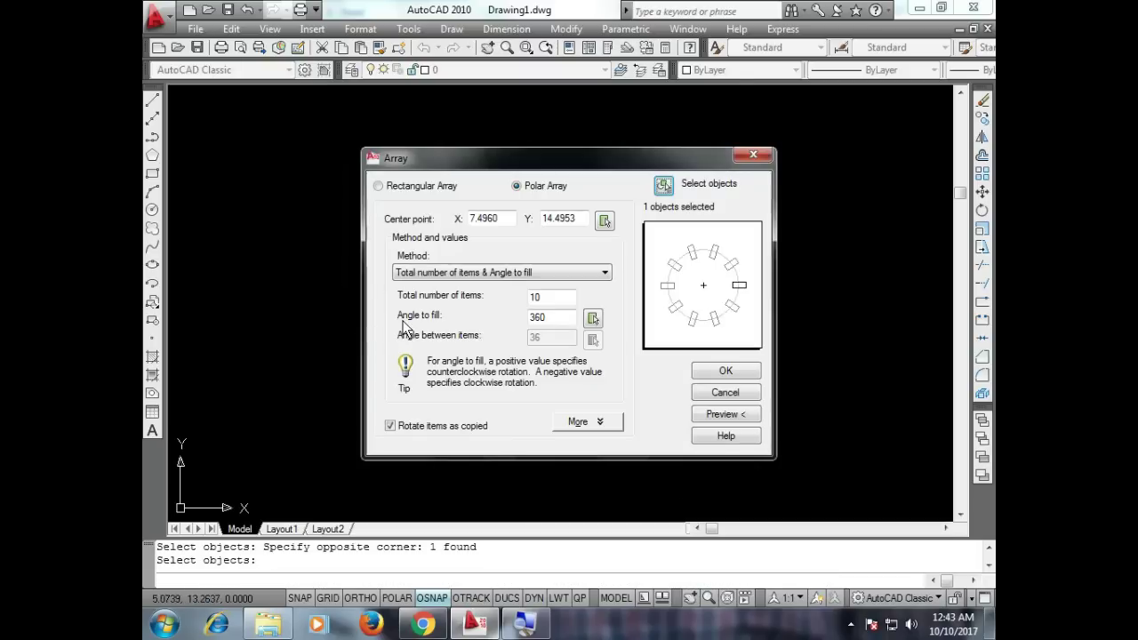
double_click(552, 299)
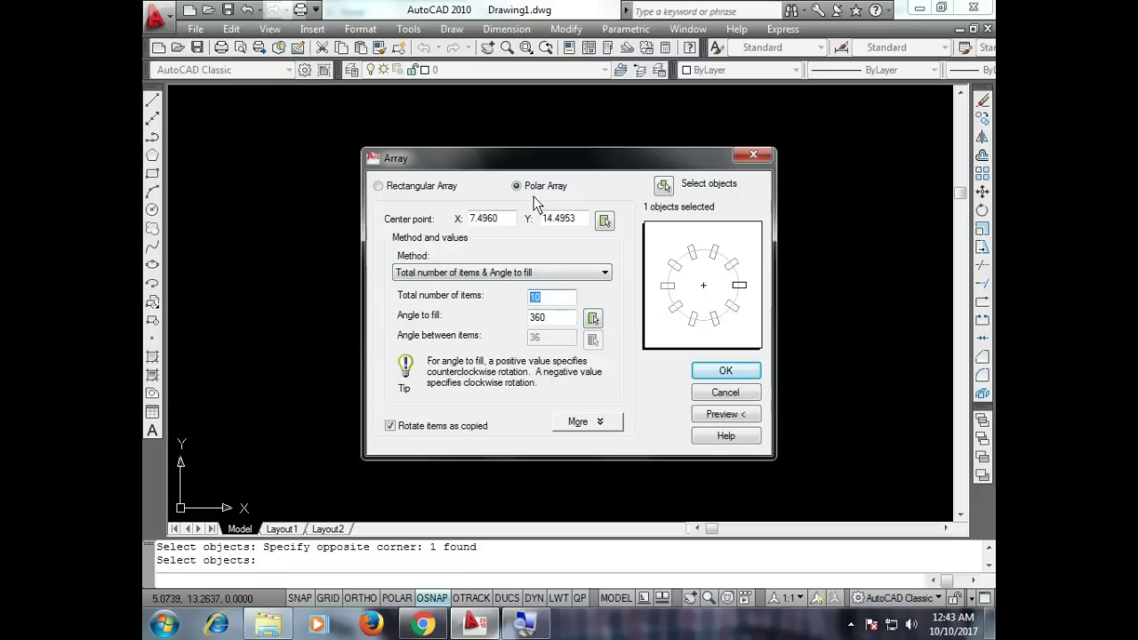
left_click(718, 415)
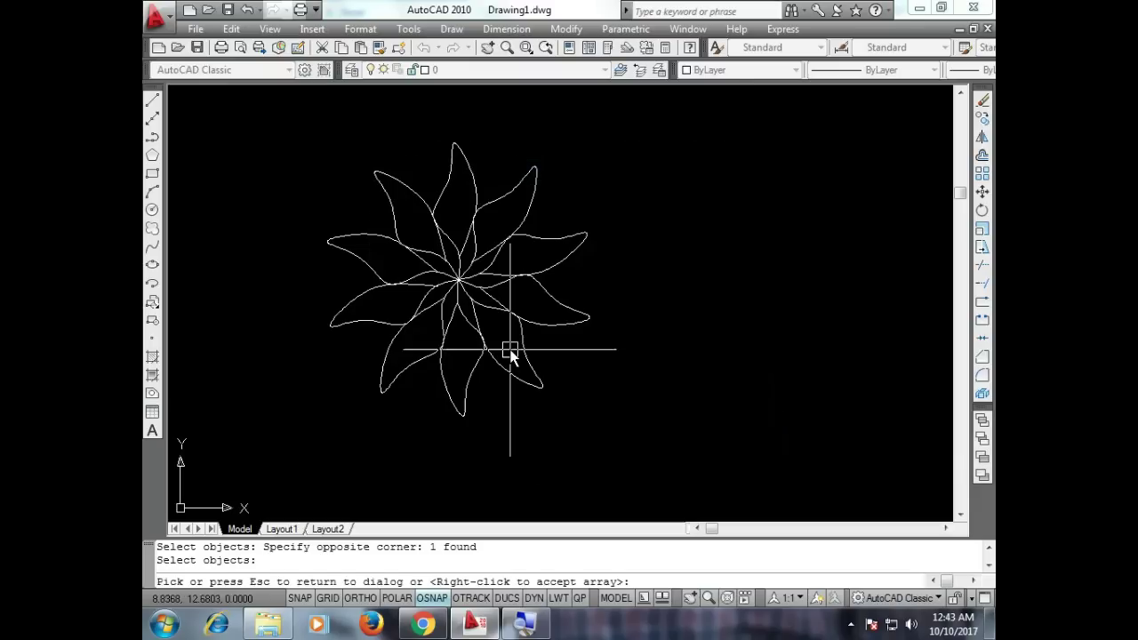
left_click(637, 348)
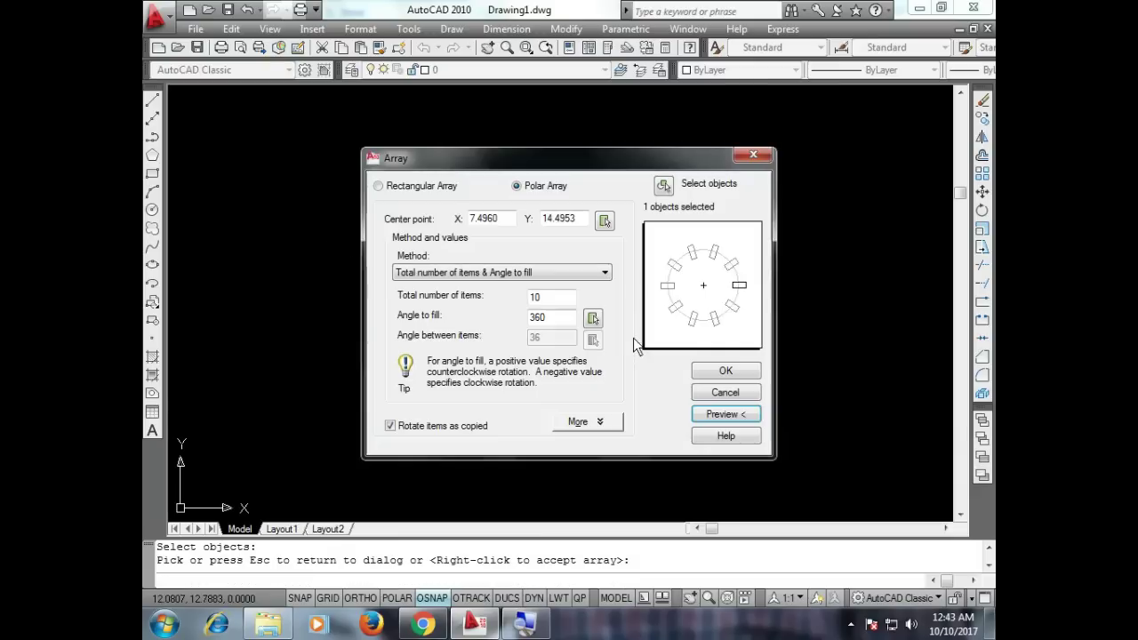
Move the array's center point to the upper tip of the leaf and preview the result.
left_click(604, 221)
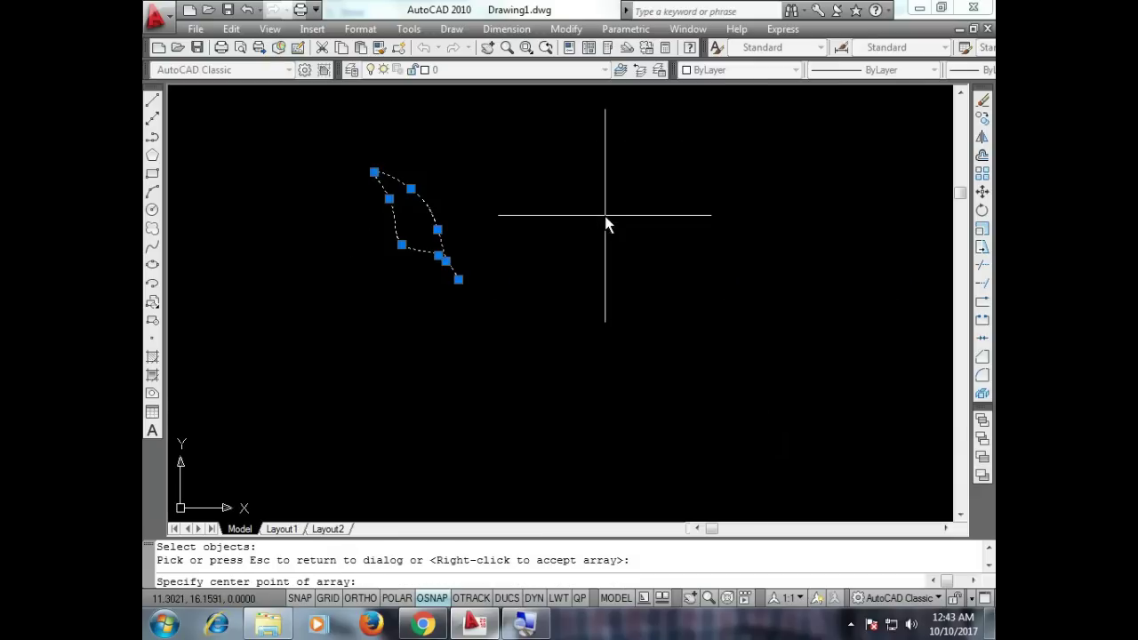
left_click(378, 167)
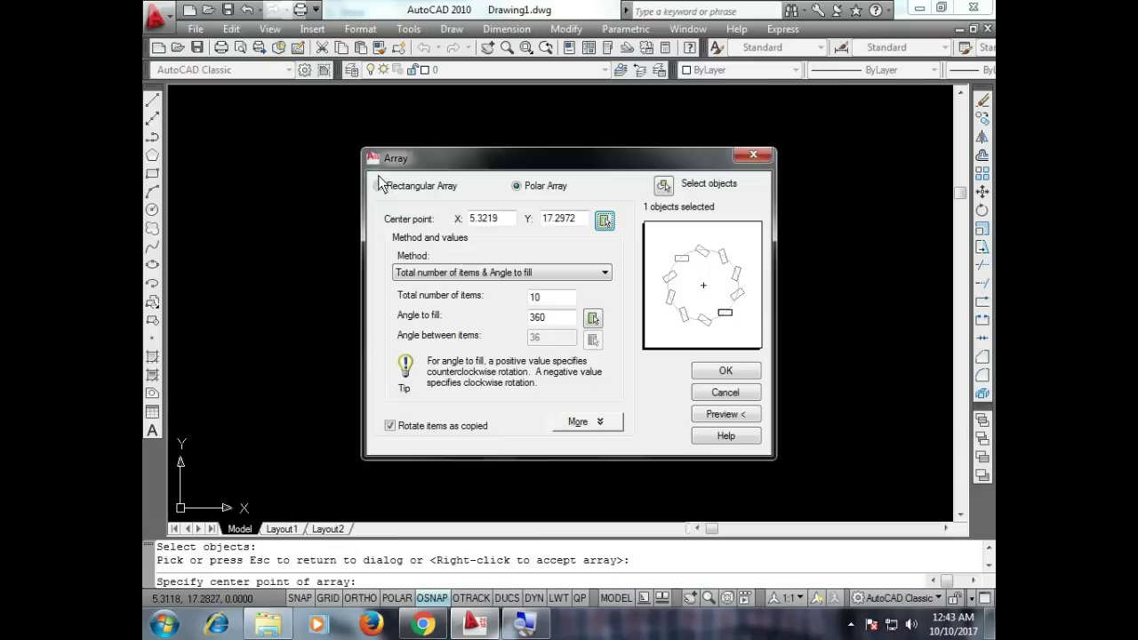
left_click(721, 415)
scroll(741, 431, "down", 4)
scroll(595, 342, "up", 2)
scroll(711, 339, "up", 2)
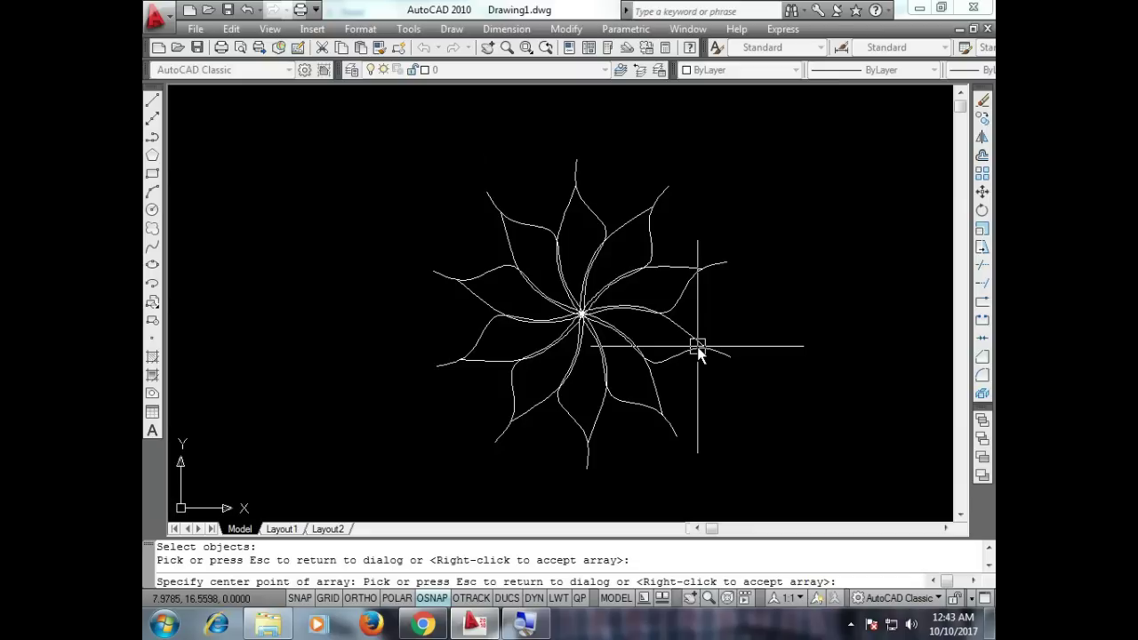
left_click(698, 350)
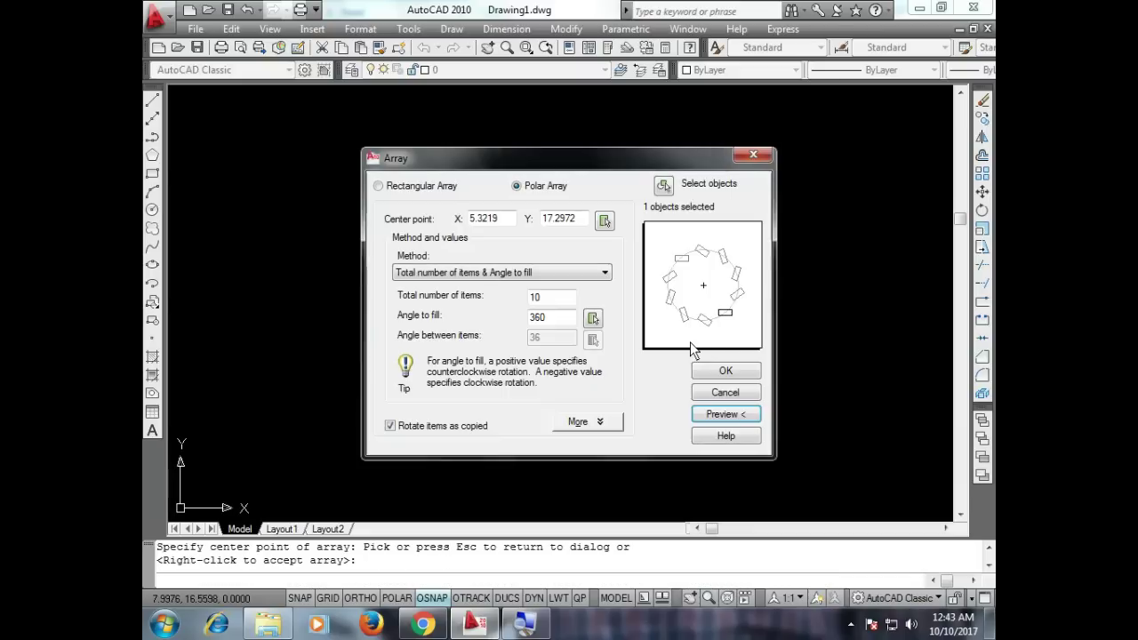
Pick a center point just below the leaf, at about 5.66, 14.02, and preview the array.
left_click(604, 222)
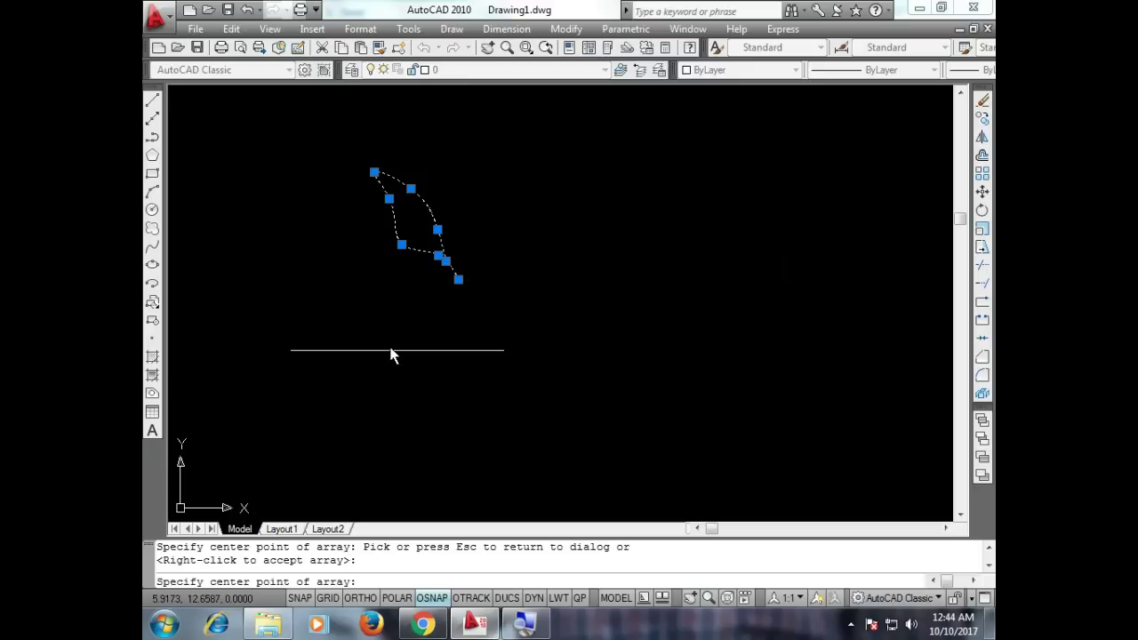
left_click(387, 298)
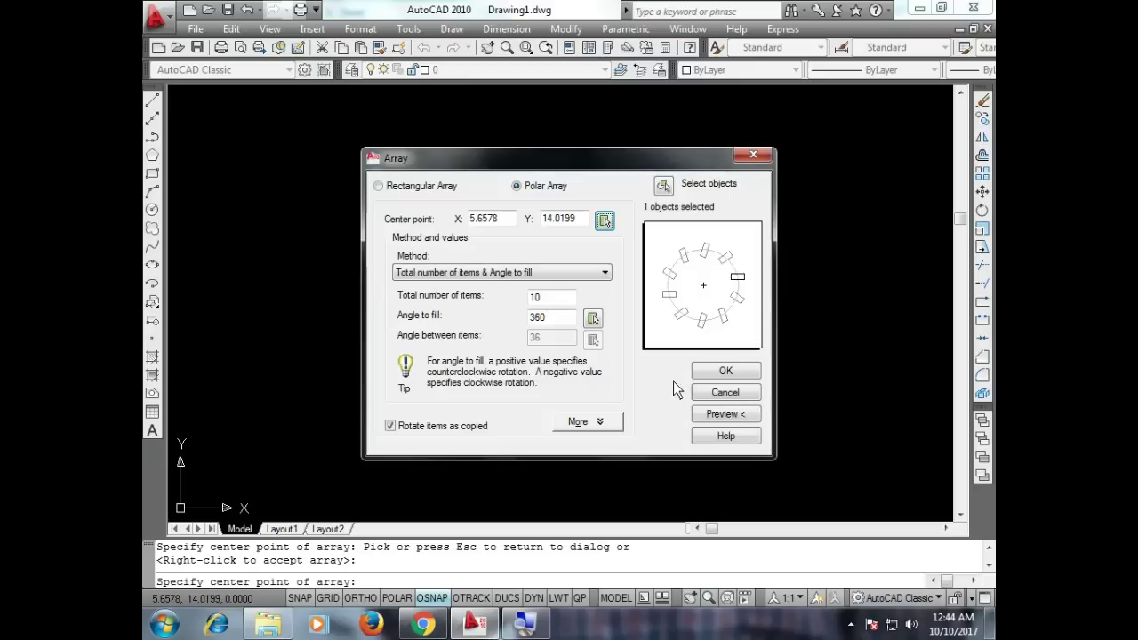
left_click(720, 418)
left_click(704, 414)
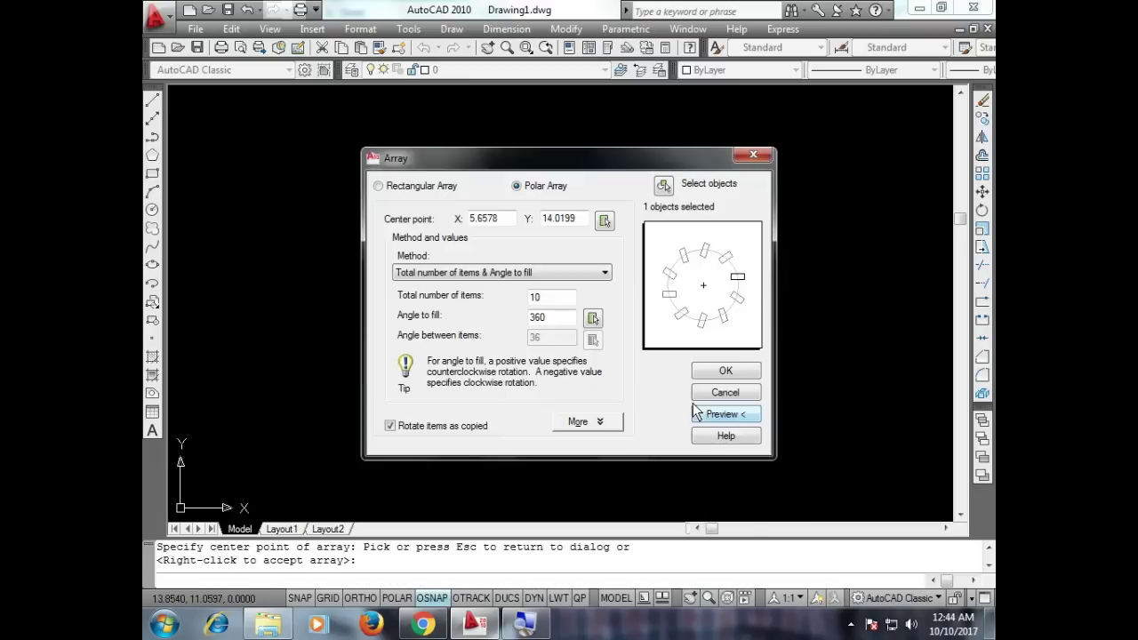
Pick a center point beside the leaf, at about 7.84, 17.22, and preview the array.
left_click(609, 222)
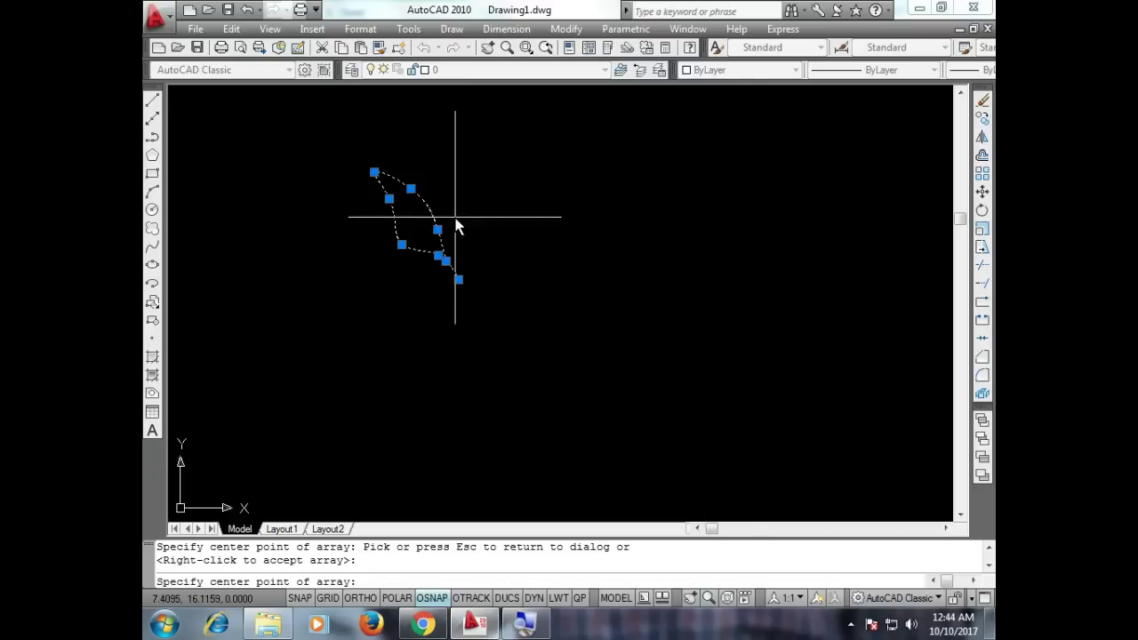
left_click(515, 223)
left_click(725, 414)
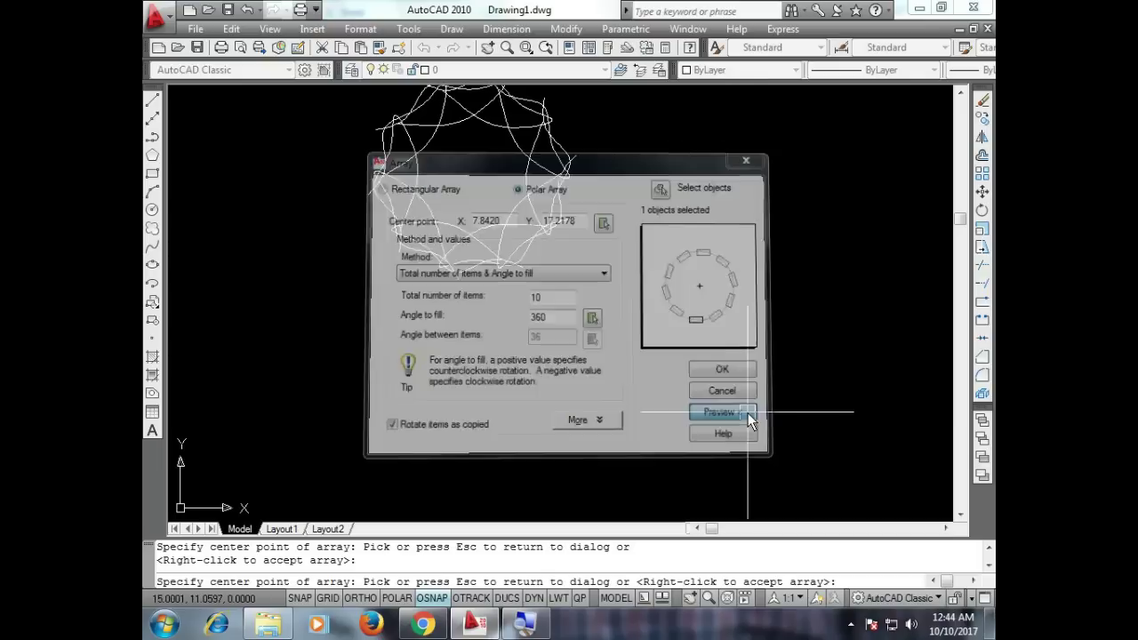
left_click(744, 413)
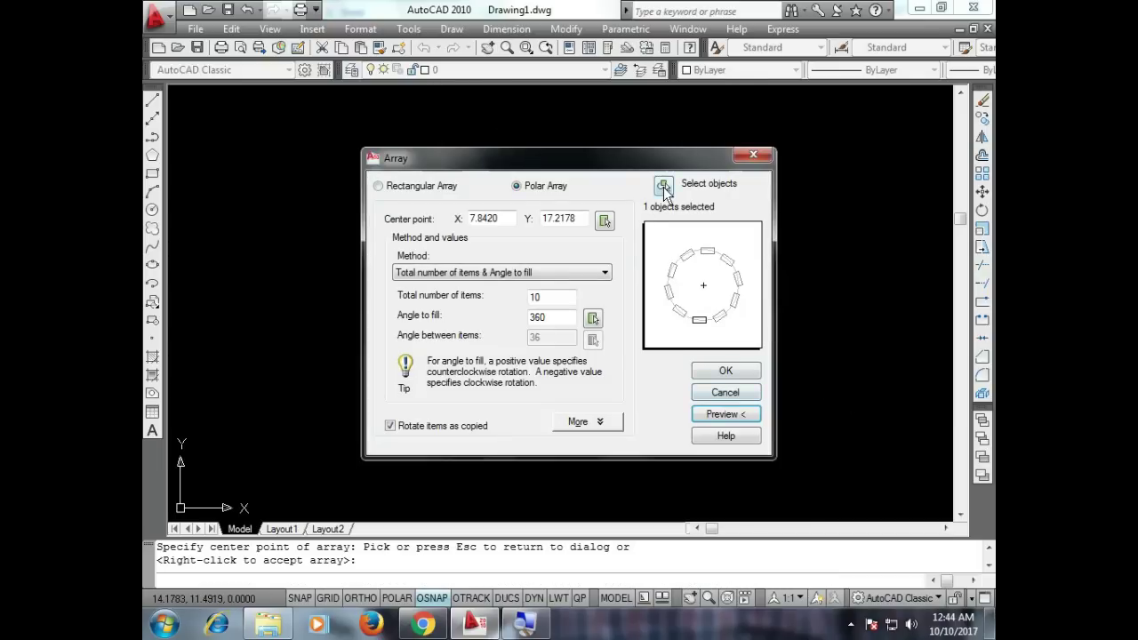
Set the array's center point back to the free end of the leaf's stem and preview the array.
left_click(605, 222)
key("Escape")
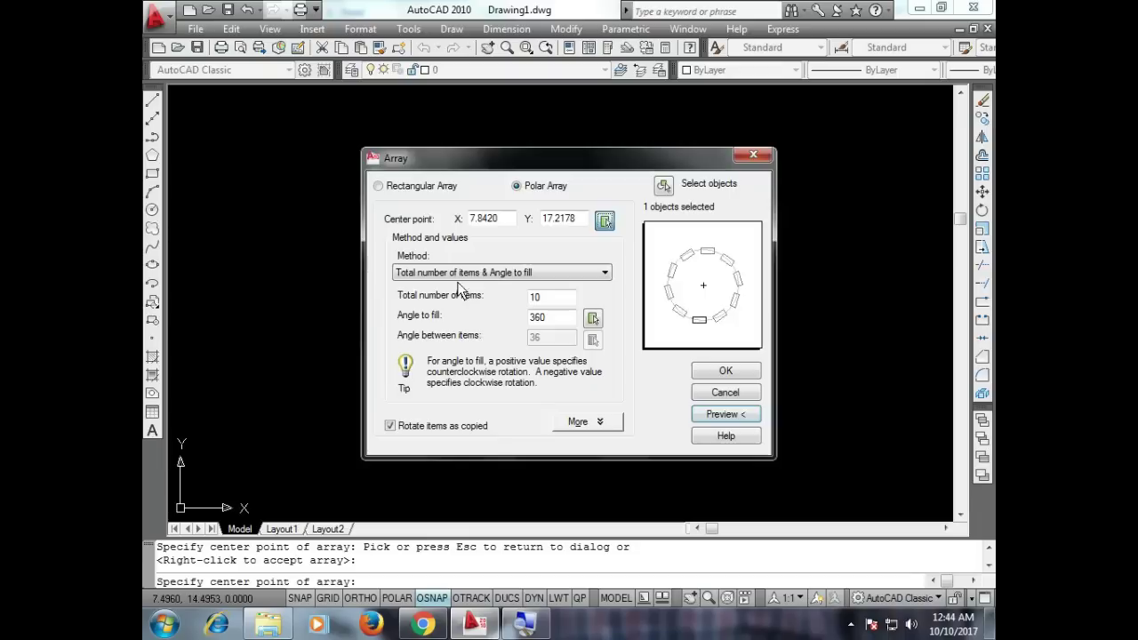
left_click(722, 416)
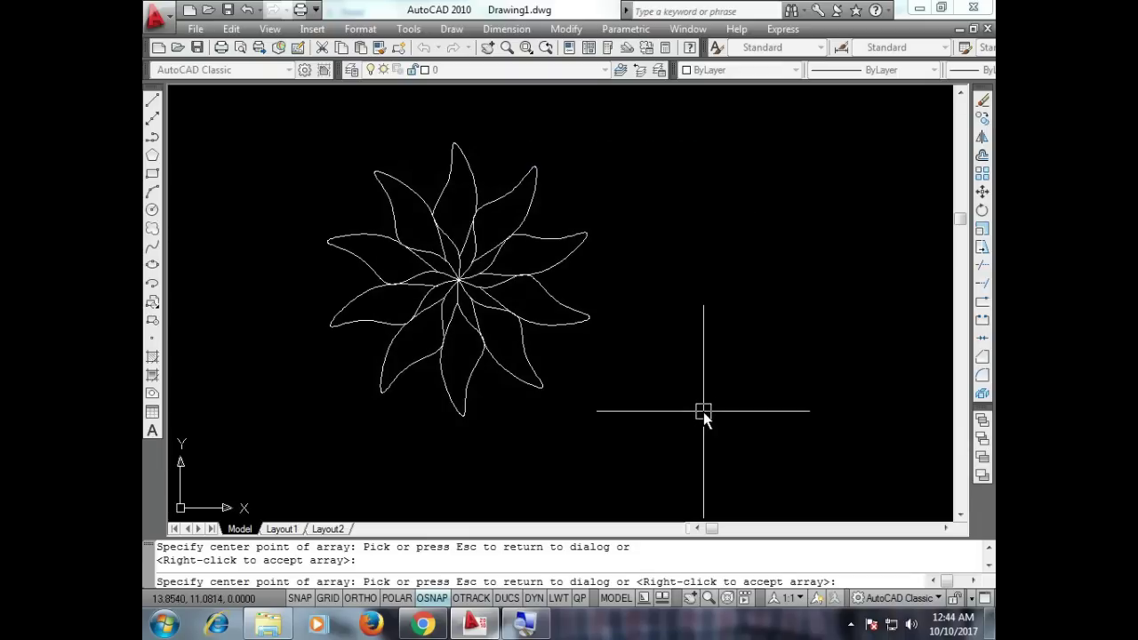
left_click(704, 412)
Set the total number of items to 20 and preview the polar array.
double_click(546, 299)
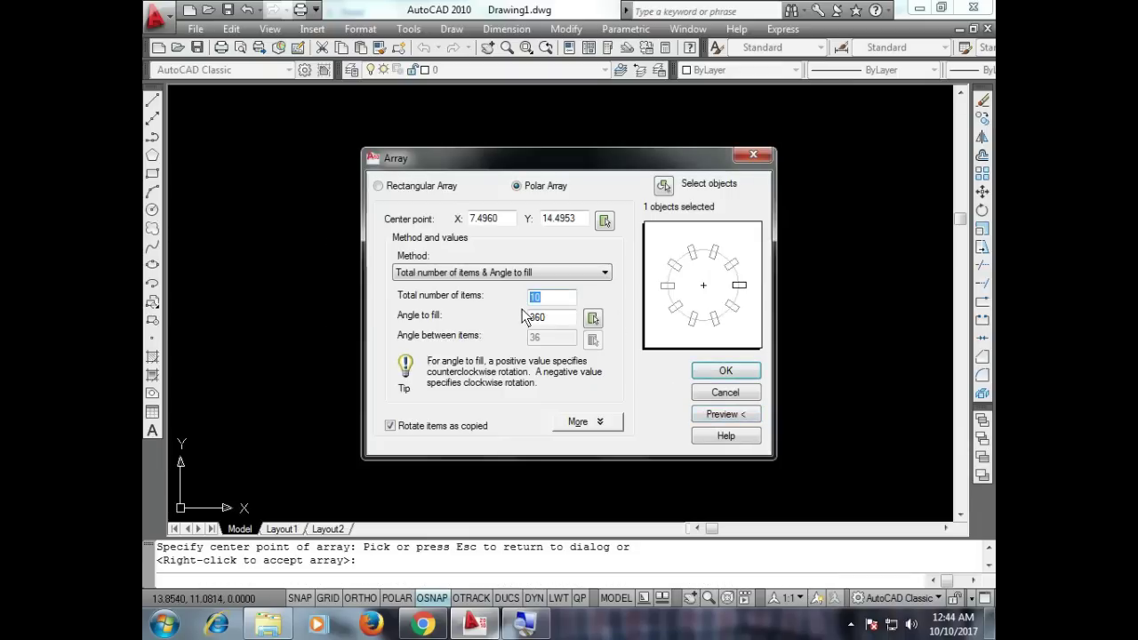
left_click(711, 411)
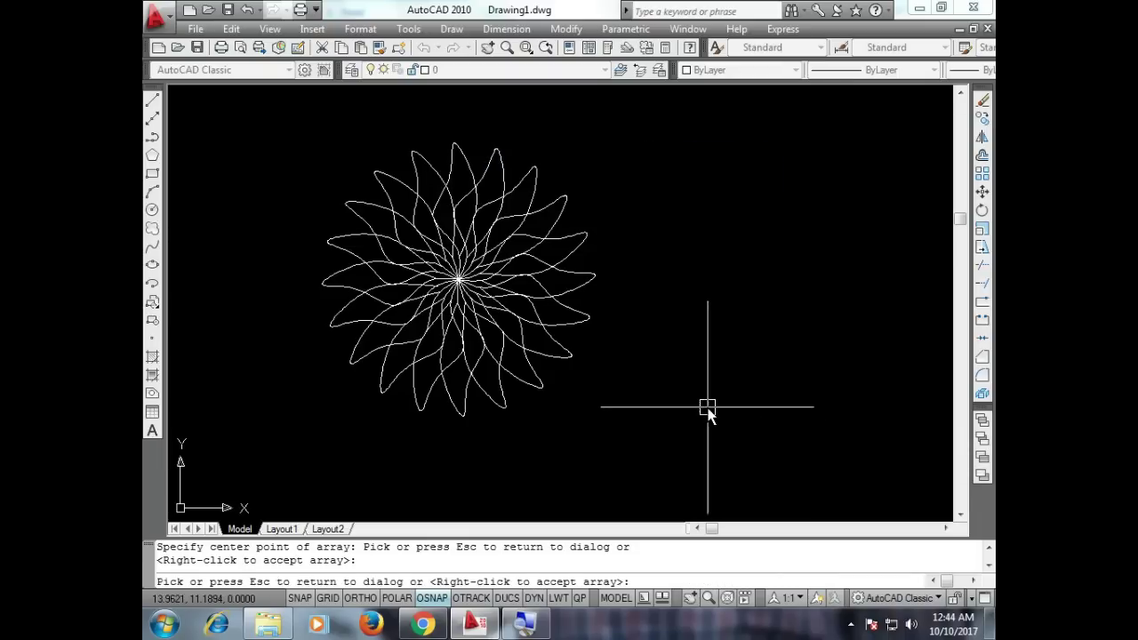
left_click(706, 410)
Set the total number of items to 50 and preview the polar array.
double_click(546, 299)
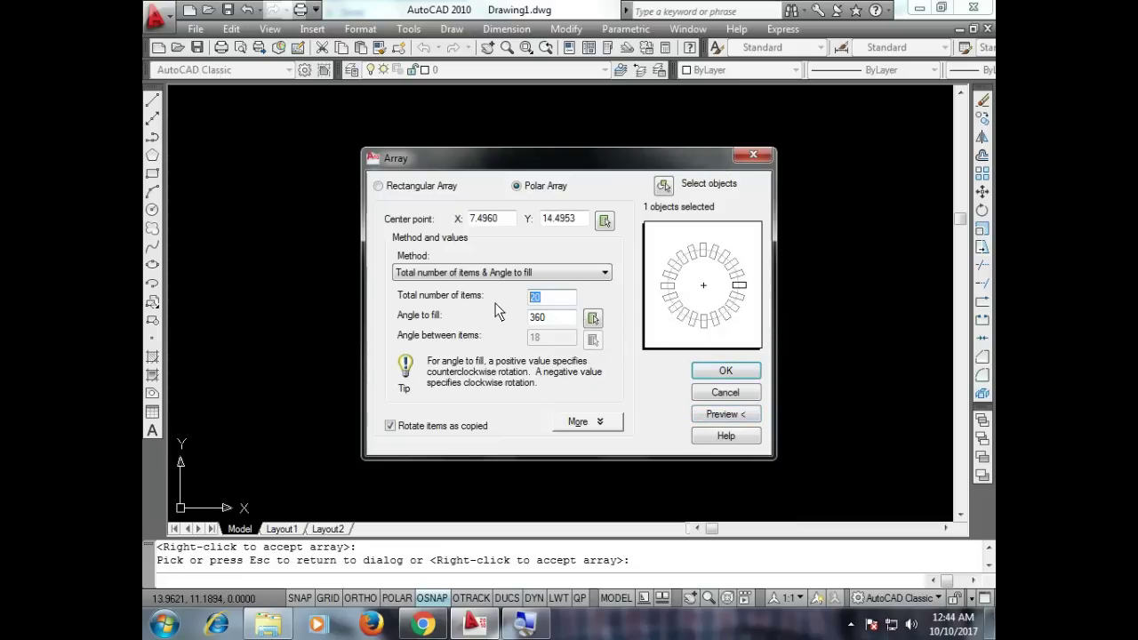
type("50")
left_click(725, 414)
left_click(720, 417)
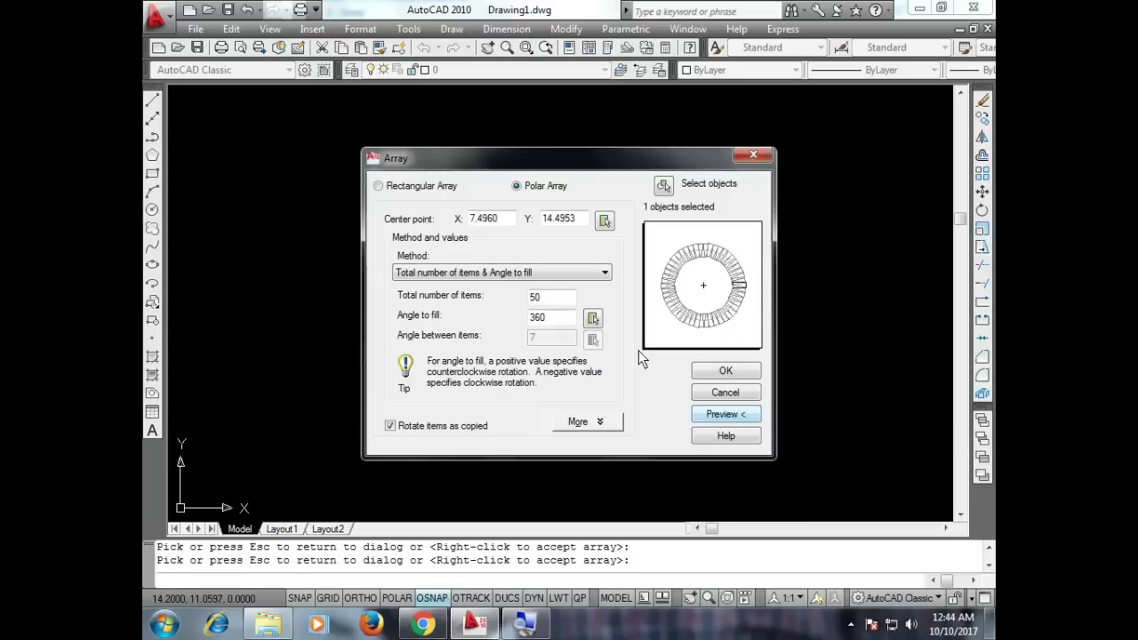
Set the total number of items to 30 and preview the polar array.
type("30")
left_click(724, 414)
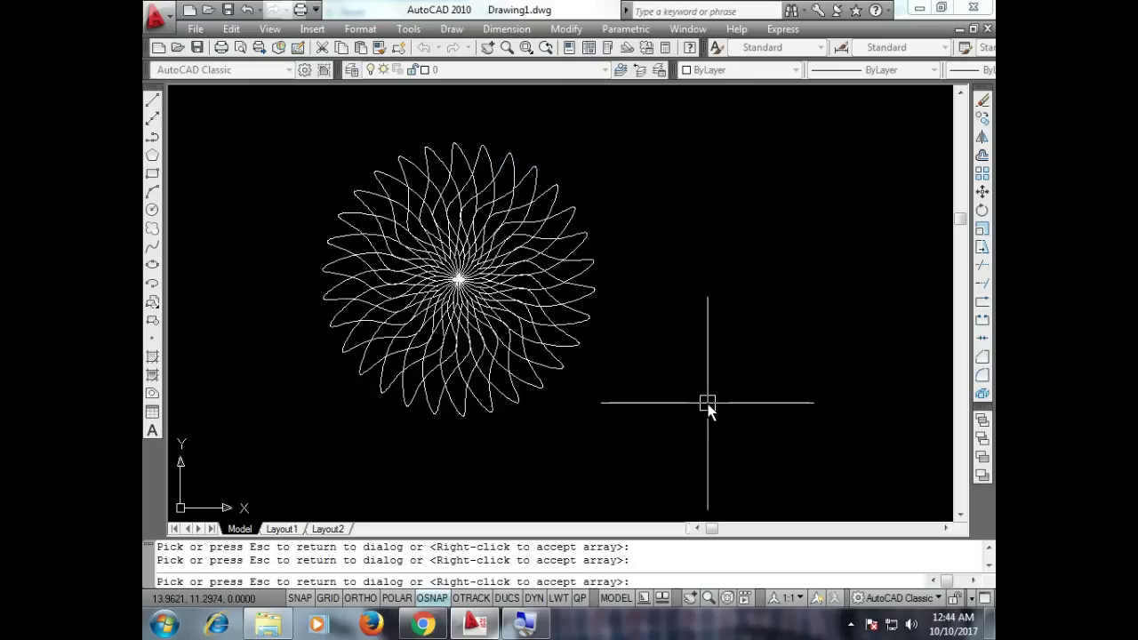
left_click(705, 407)
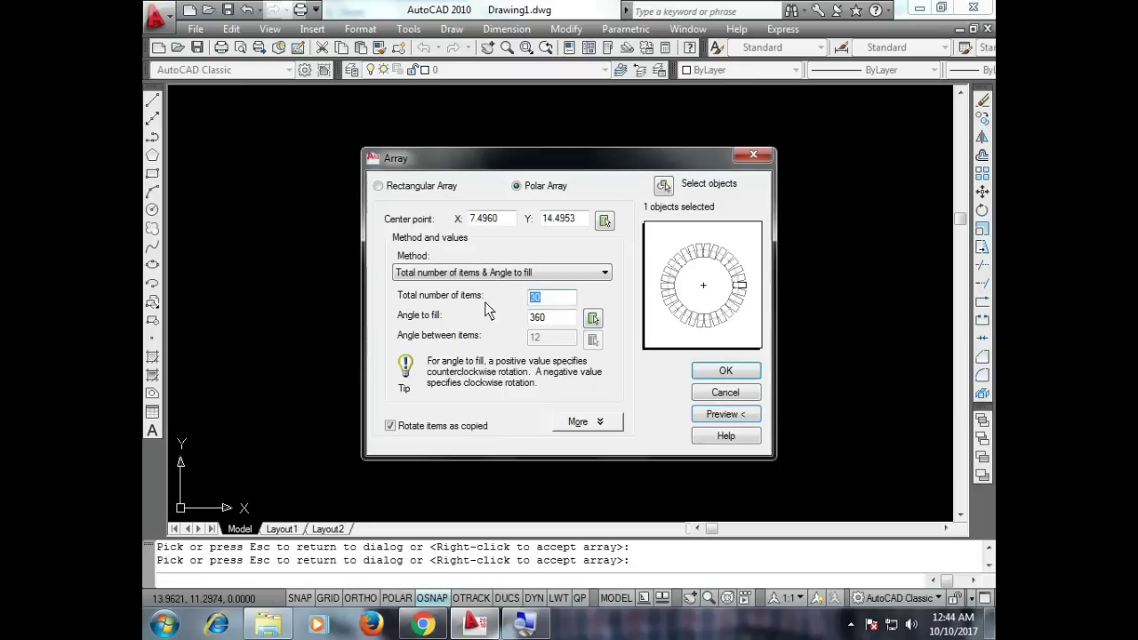
Set the total number of items to 10, preview the polar array and accept it to create the flower pattern.
type("10")
left_click(723, 416)
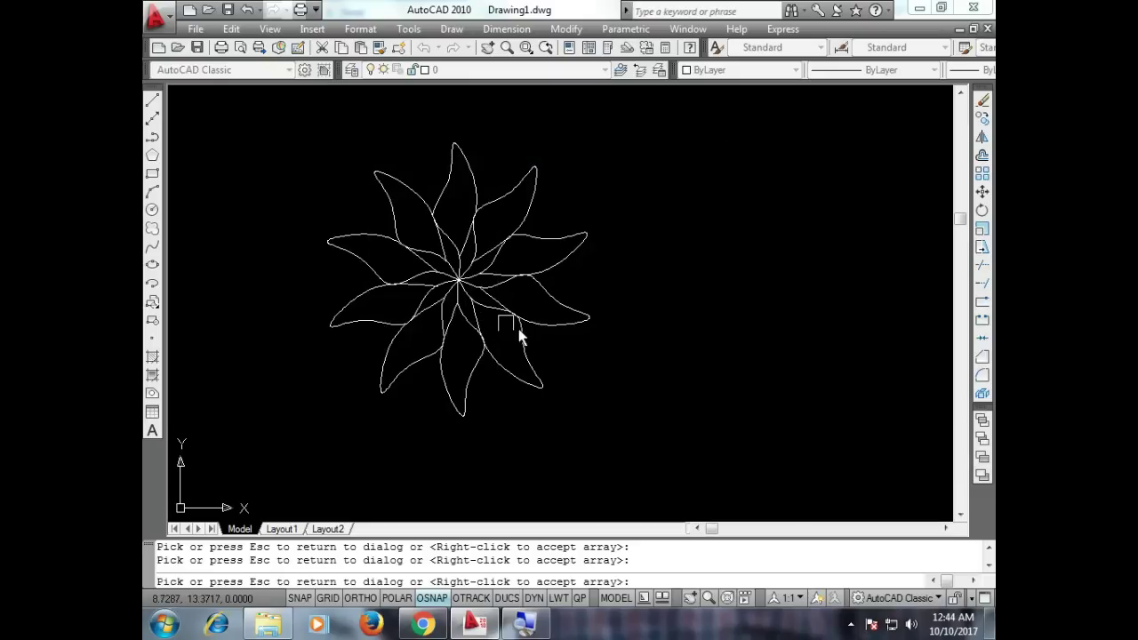
right_click(597, 372)
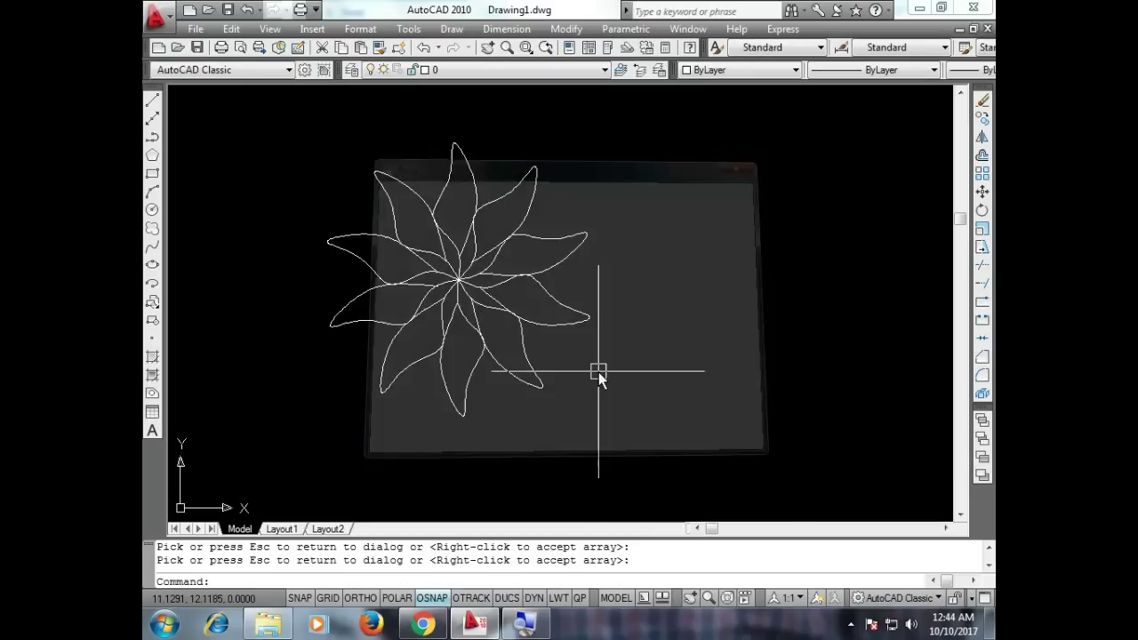
Draw a spline stem from the flower's center, curving down to the lower right and ending in a nearly horizontal tail.
scroll(447, 254, "down", 2)
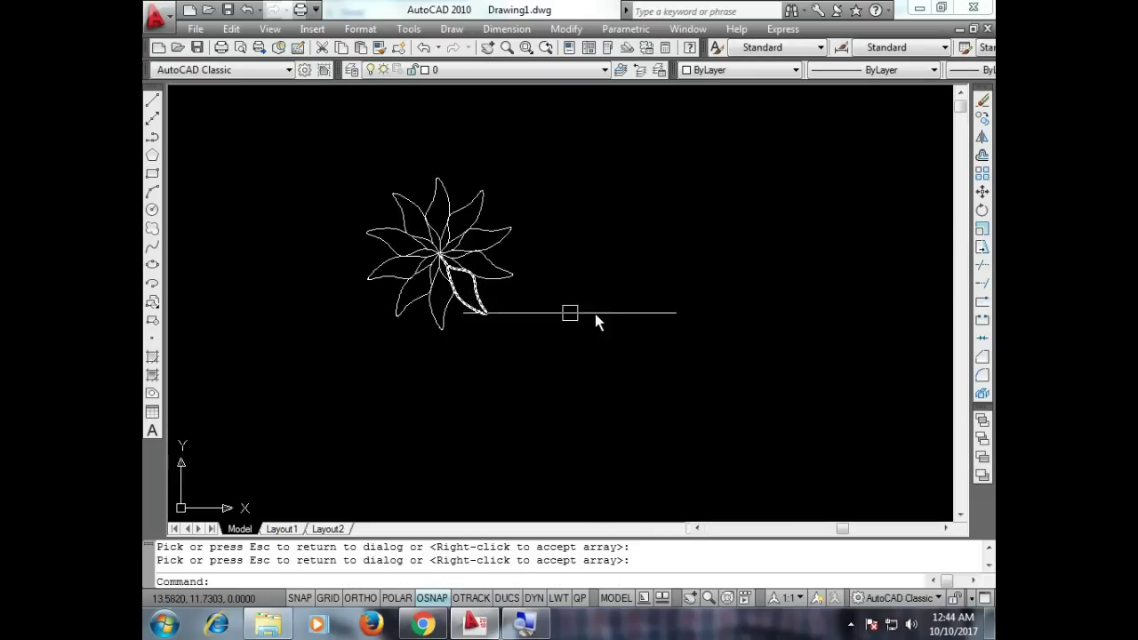
left_click(153, 248)
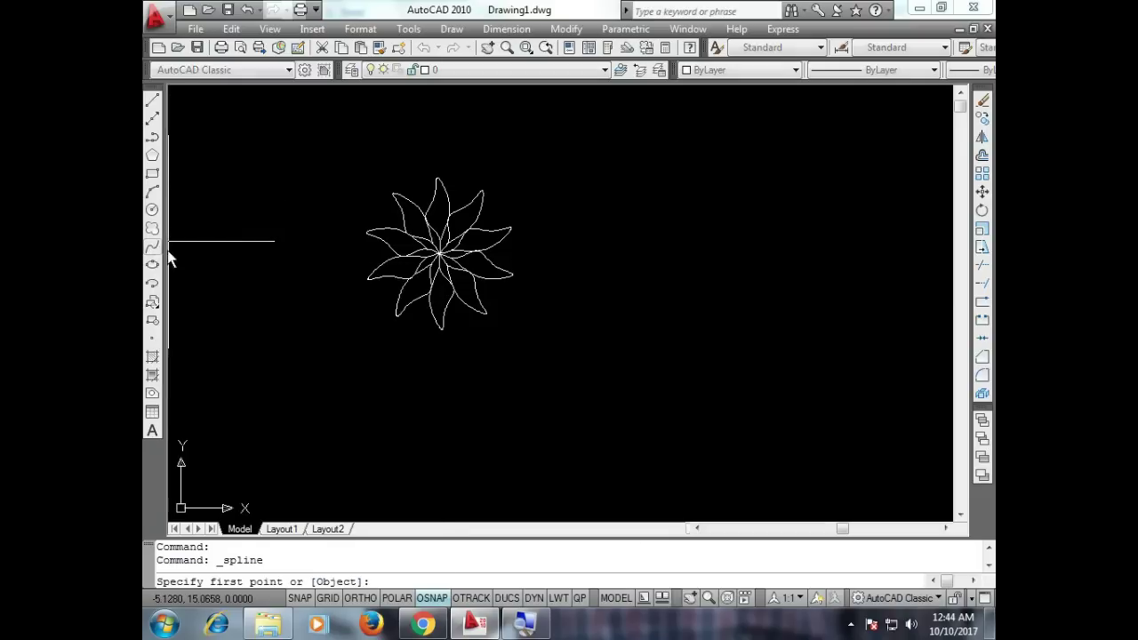
left_click(439, 255)
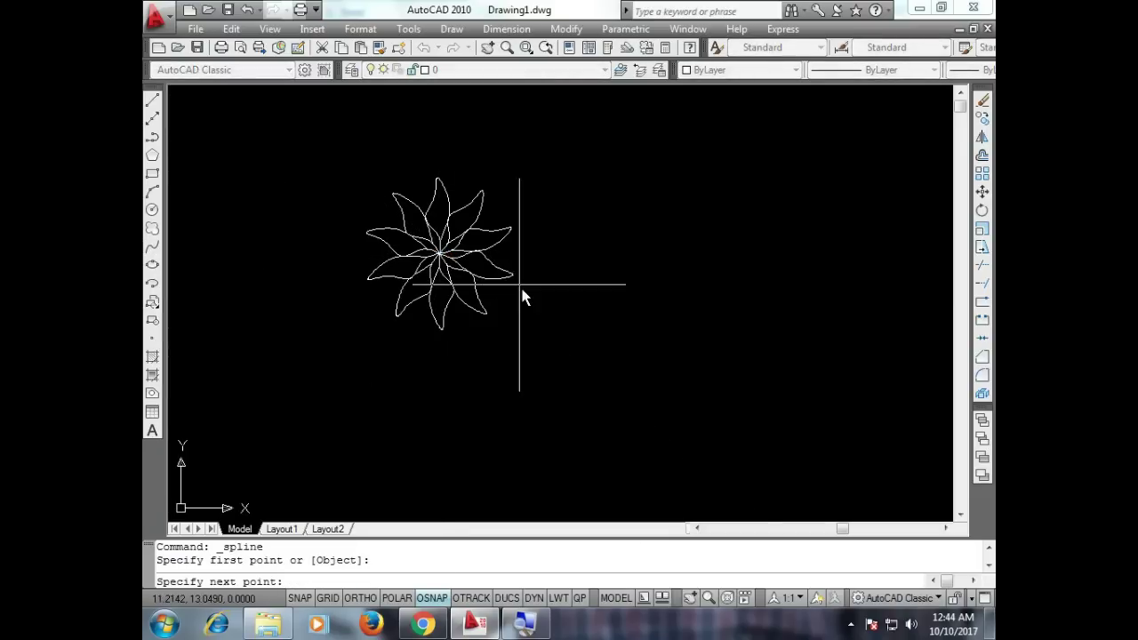
left_click(534, 320)
left_click(564, 379)
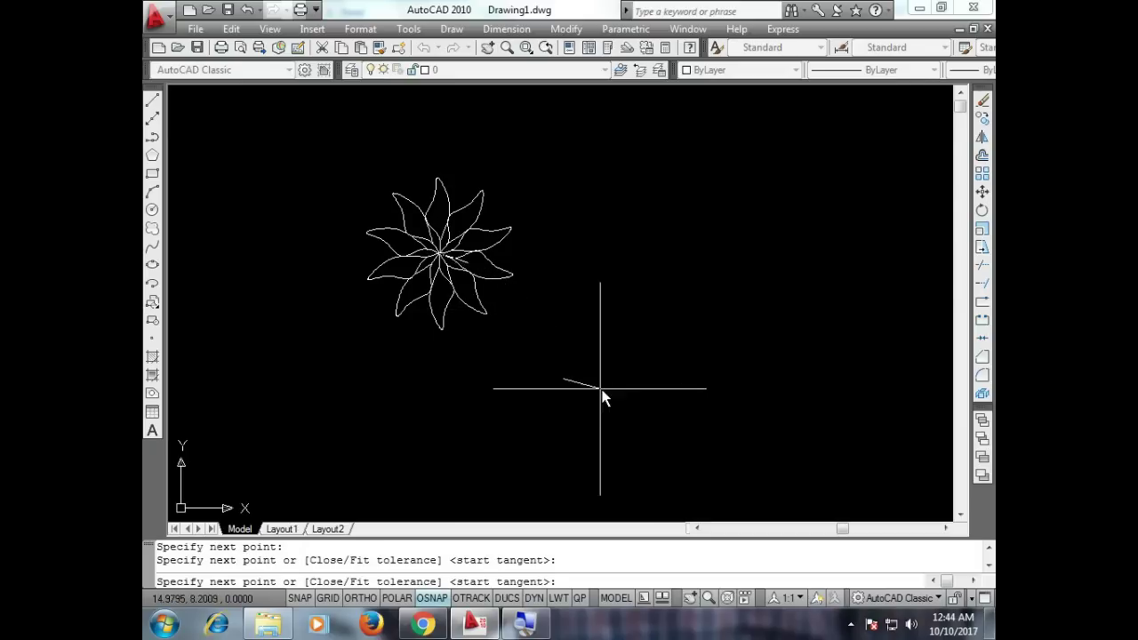
left_click(629, 396)
key("Return")
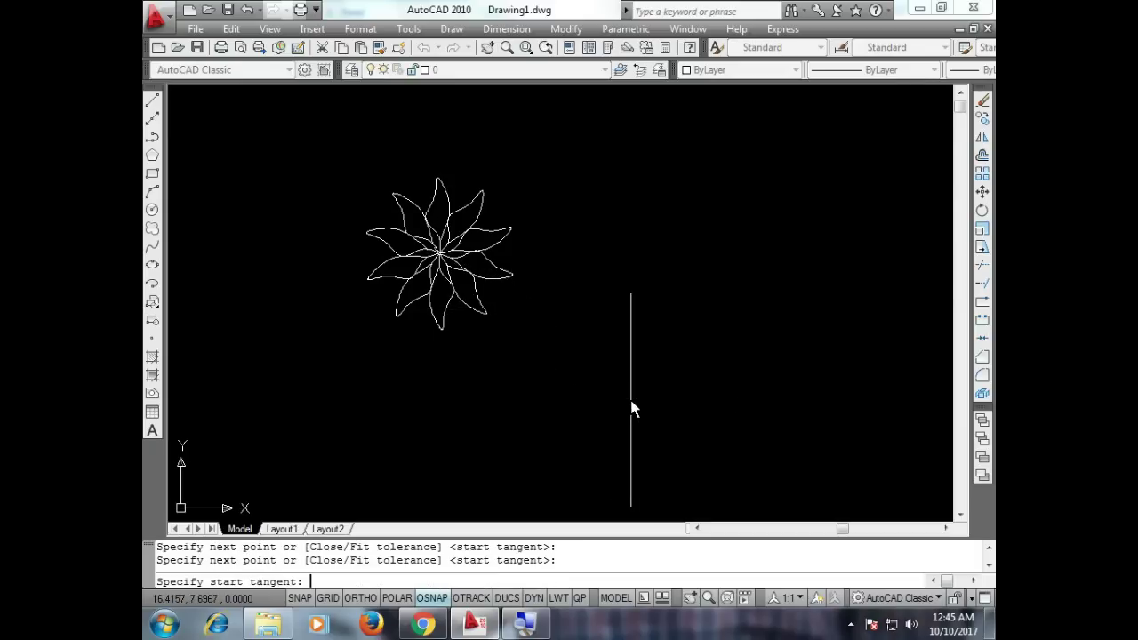
key("Return")
key("Return")
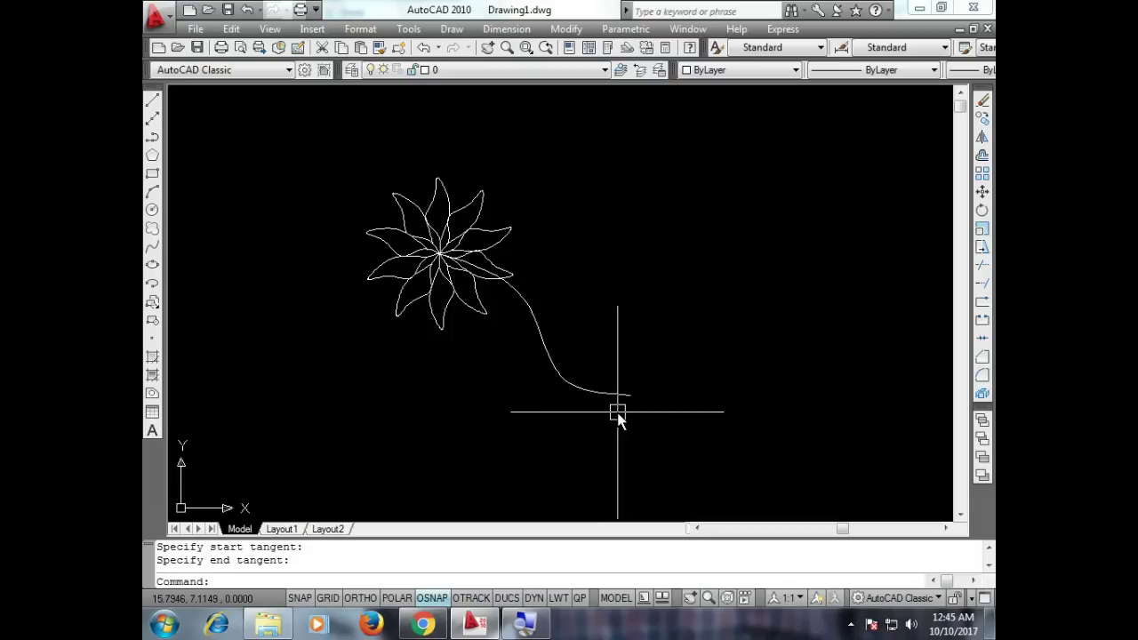
Trim away the part of the stem spline that crosses the inside of the lower-right petal.
scroll(480, 267, "up", 5)
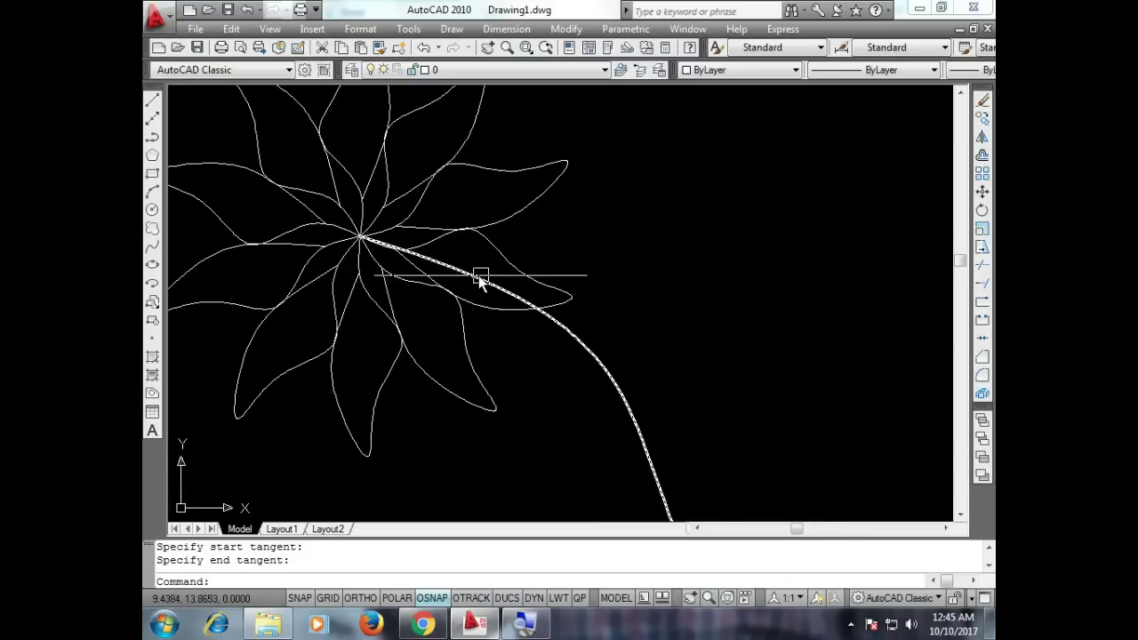
mouse_move(476, 275)
type("tr")
key("Return")
key("Return")
left_click(485, 279)
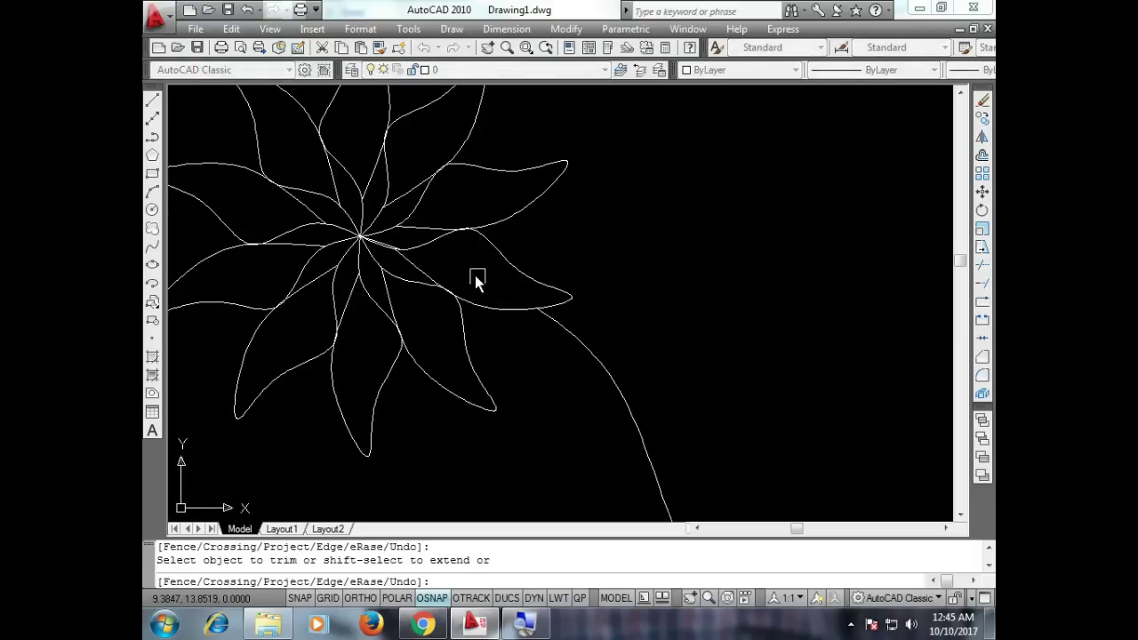
scroll(523, 304, "down", 3)
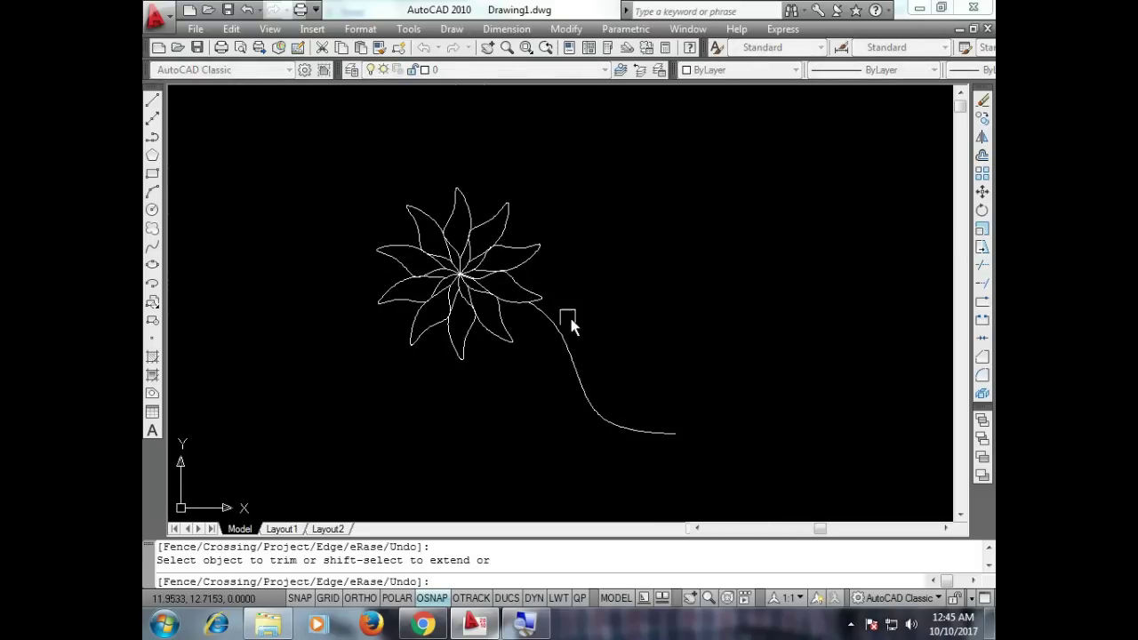
key("Escape")
key("Escape")
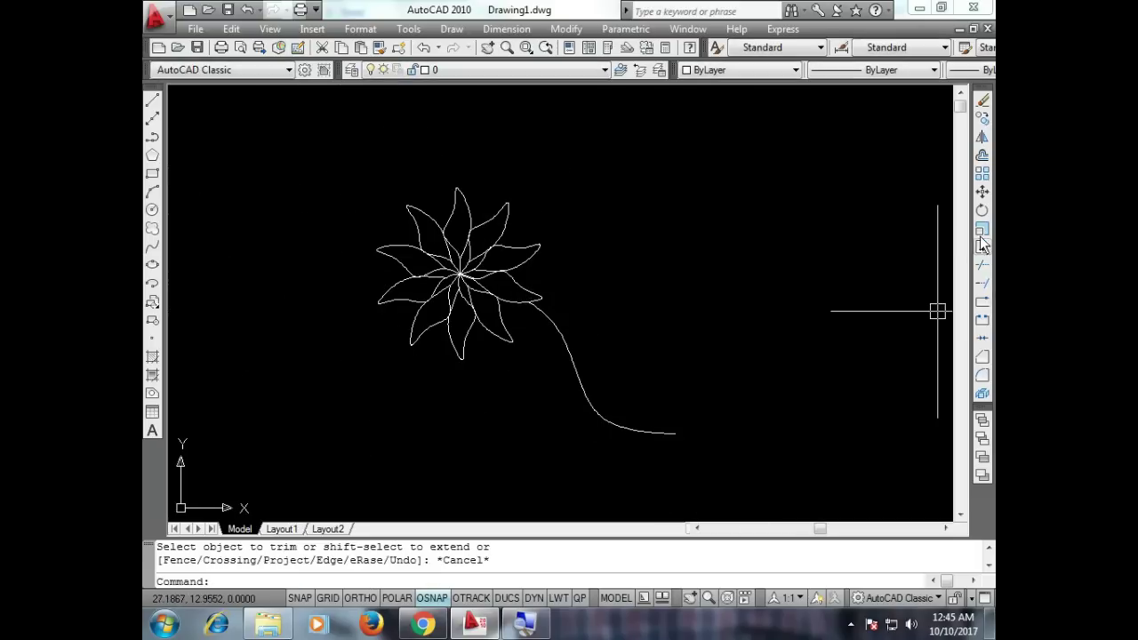
Start a polar array and select the whole flower together with its stem as the objects.
left_click(981, 174)
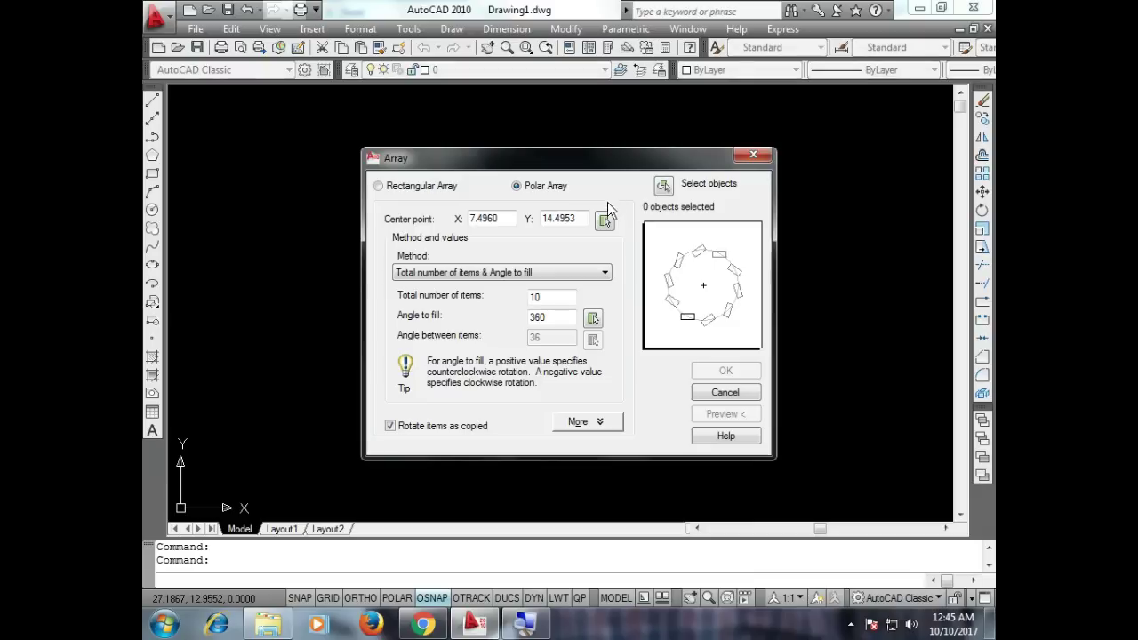
left_click(662, 185)
left_click(372, 156)
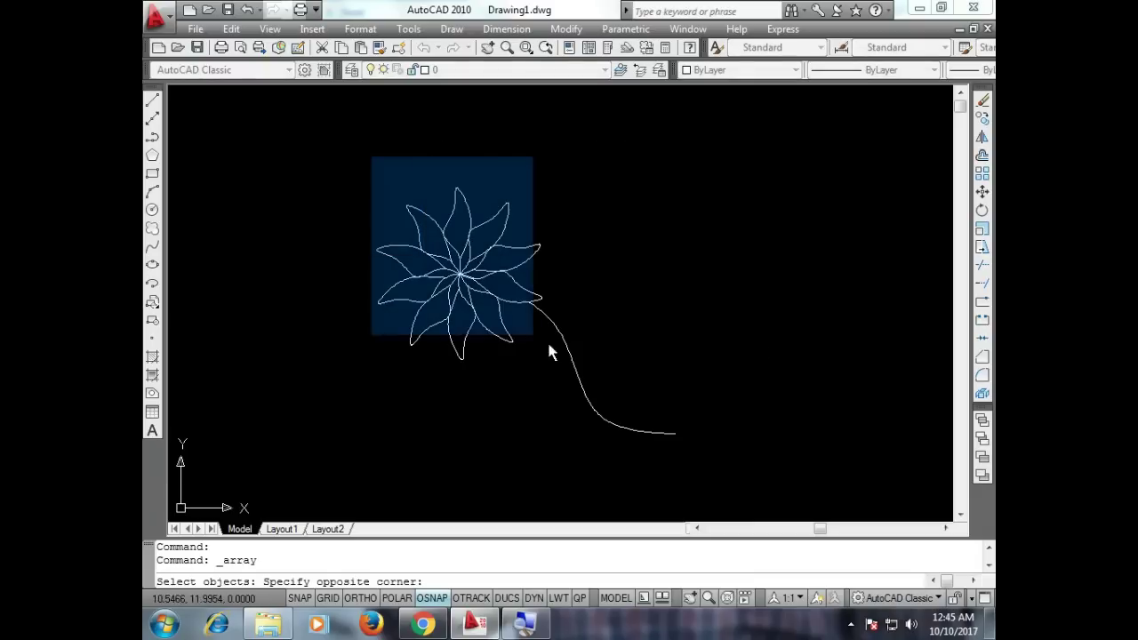
left_click(706, 464)
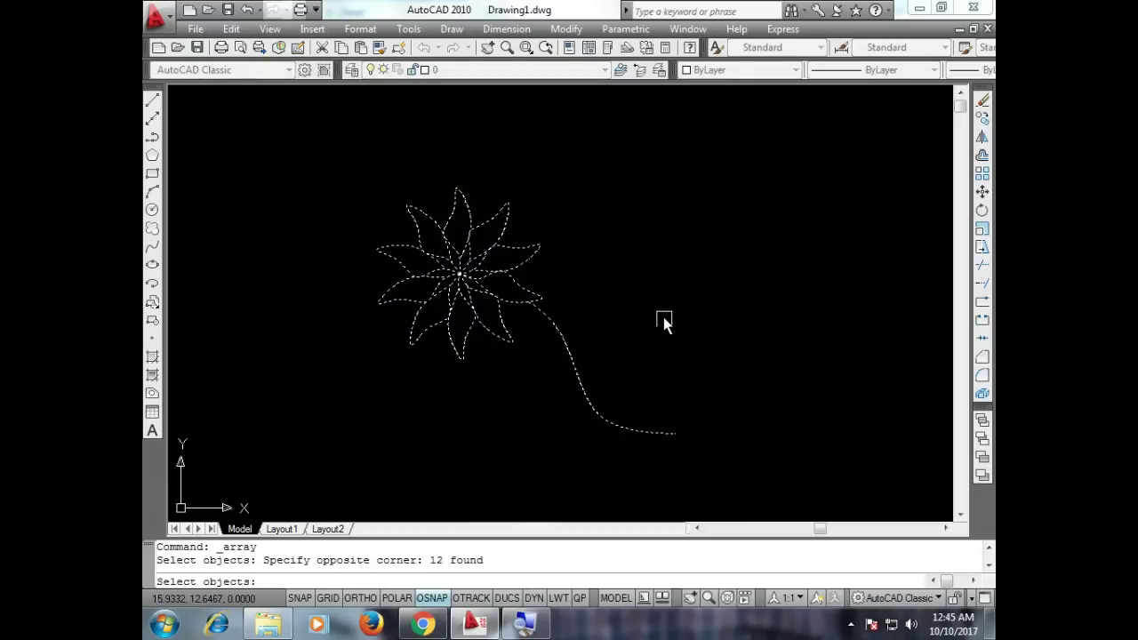
key("Return")
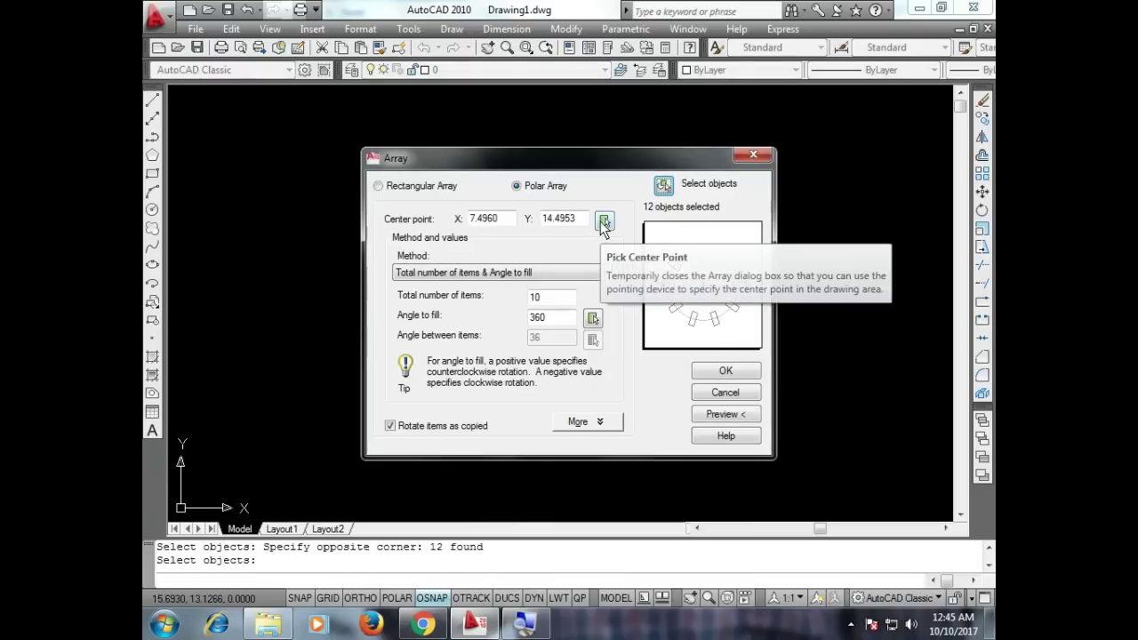
Set the array's center point at the stem's free end and preview 10 items over 360 degrees.
left_click(604, 220)
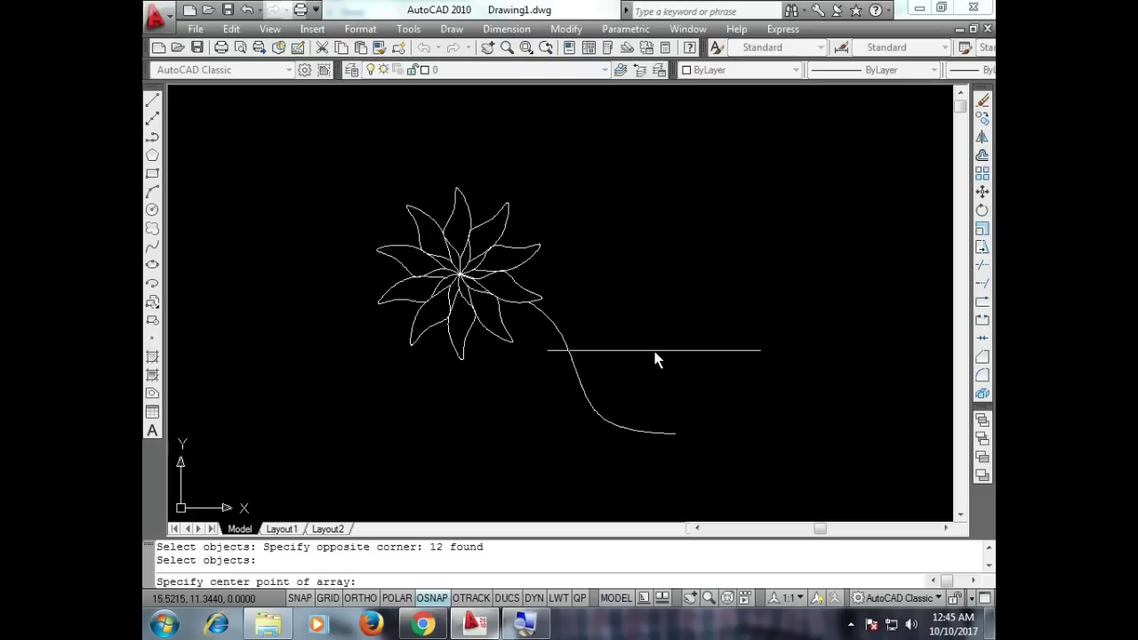
left_click(676, 433)
left_click(723, 414)
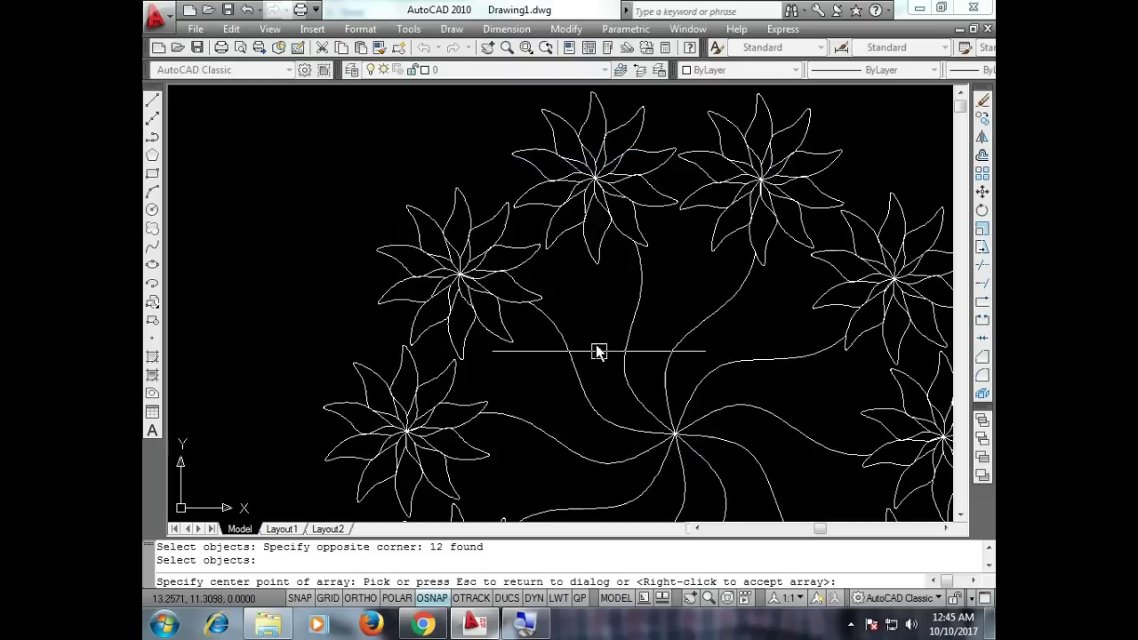
scroll(595, 344, "down", 3)
scroll(602, 404, "up", 3)
scroll(600, 402, "down", 3)
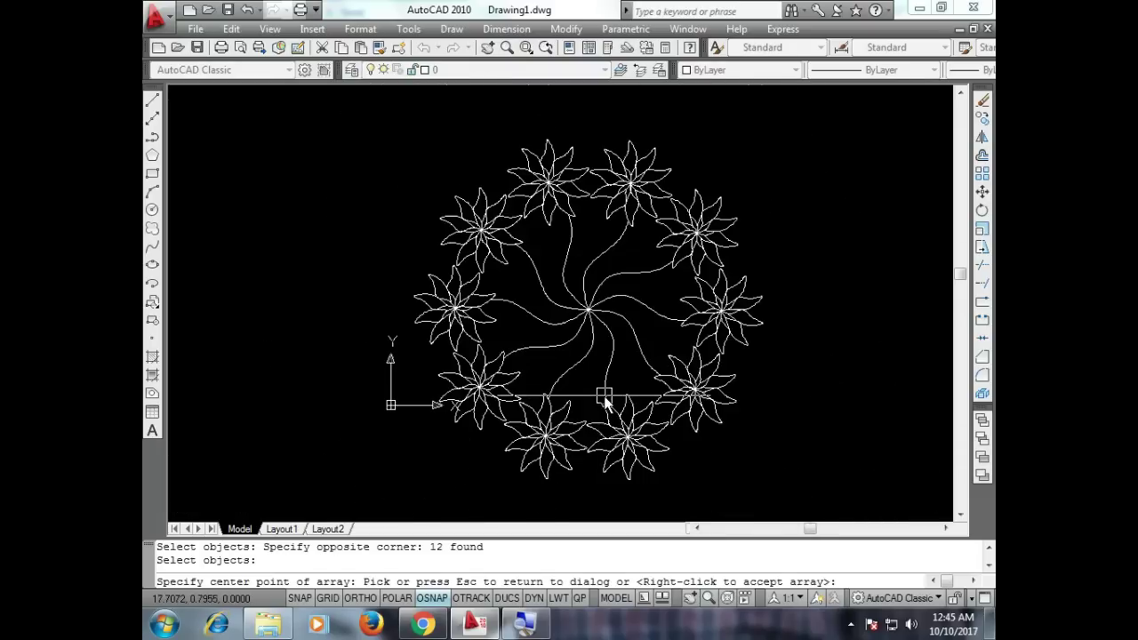
scroll(595, 343, "up", 2)
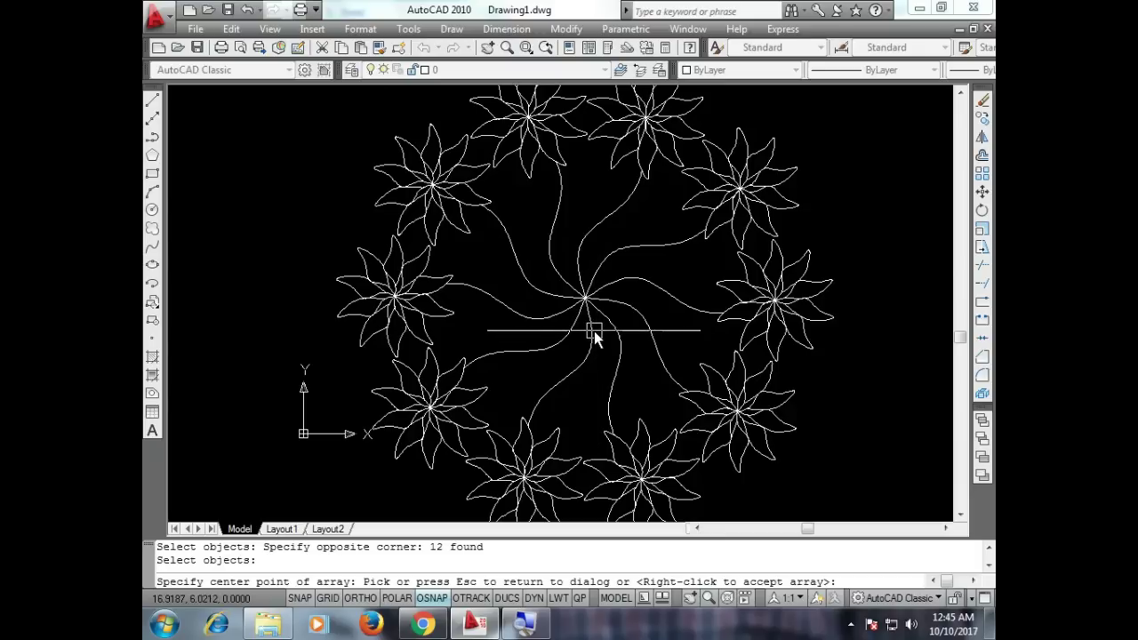
left_click(594, 328)
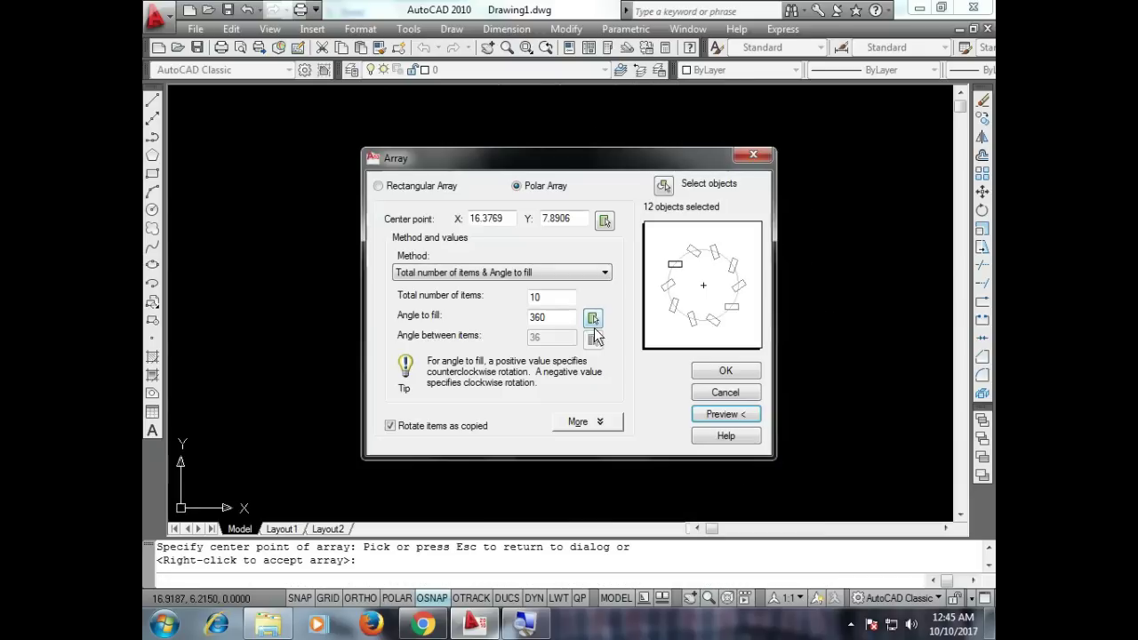
Try a center point in the empty space to the upper right of the stem and preview the polar array.
left_click(604, 221)
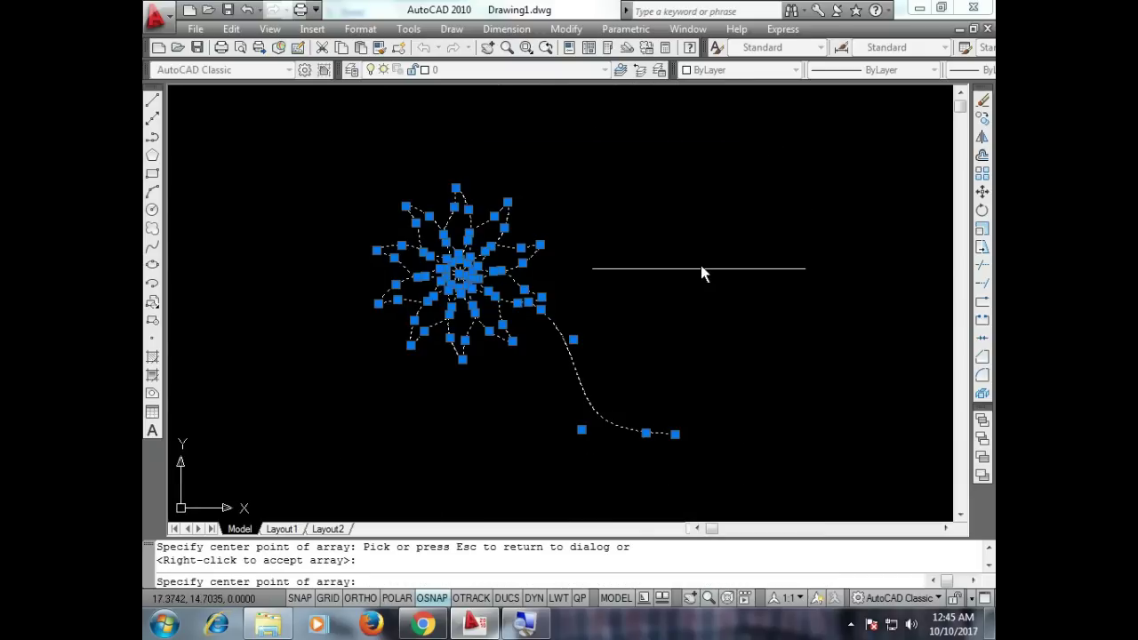
left_click(701, 269)
left_click(711, 415)
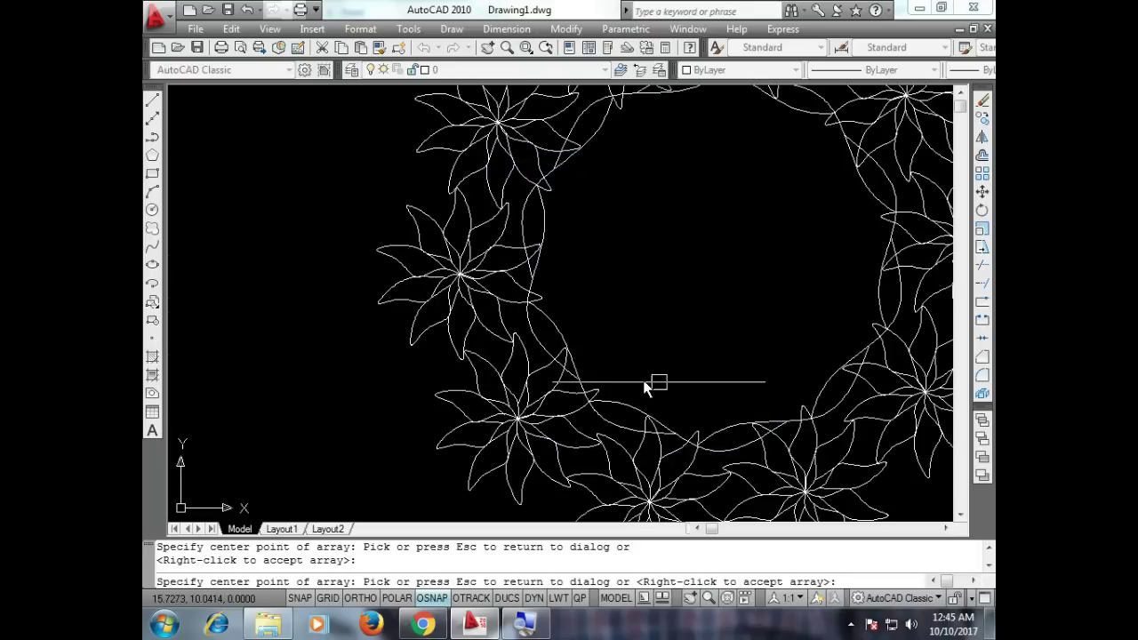
left_click(618, 373)
Try a center point closer to the stem, at 13.5658, 12.5781, and preview the polar array.
left_click(604, 220)
left_click(606, 318)
left_click(720, 414)
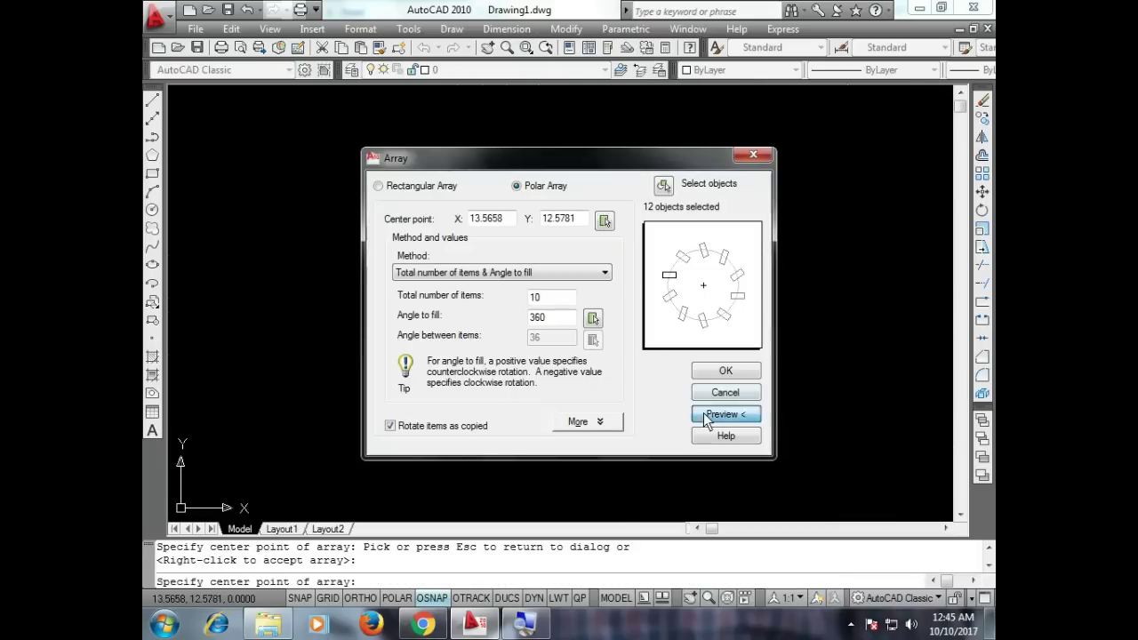
left_click(671, 378)
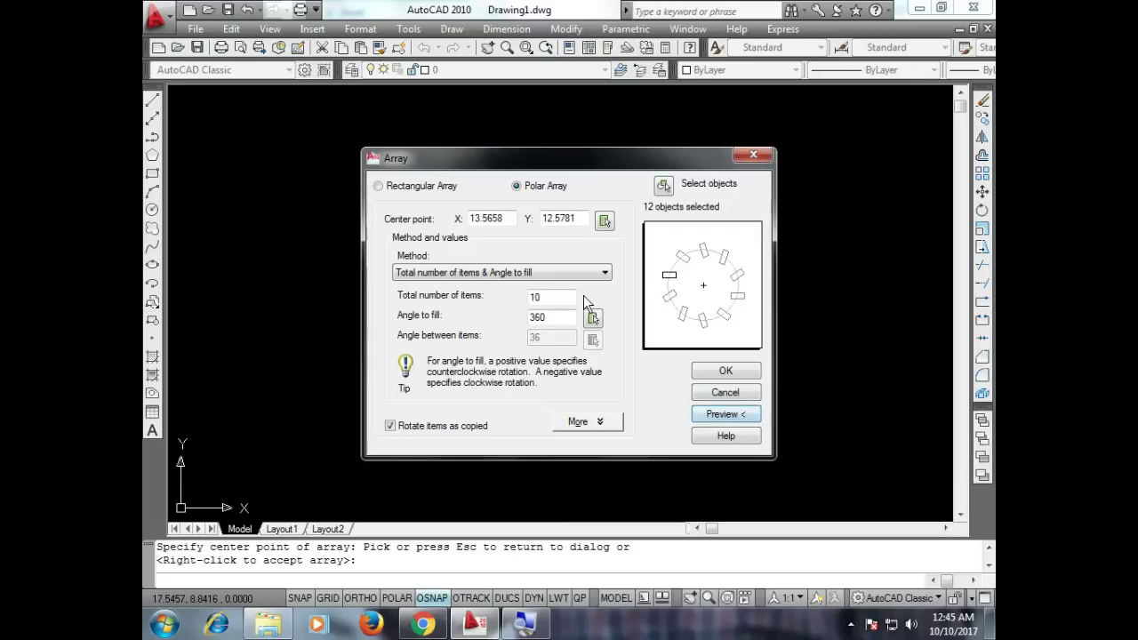
Set the array's center point back to the stem's free end, preview the 10 items and accept the polar array.
left_click(605, 221)
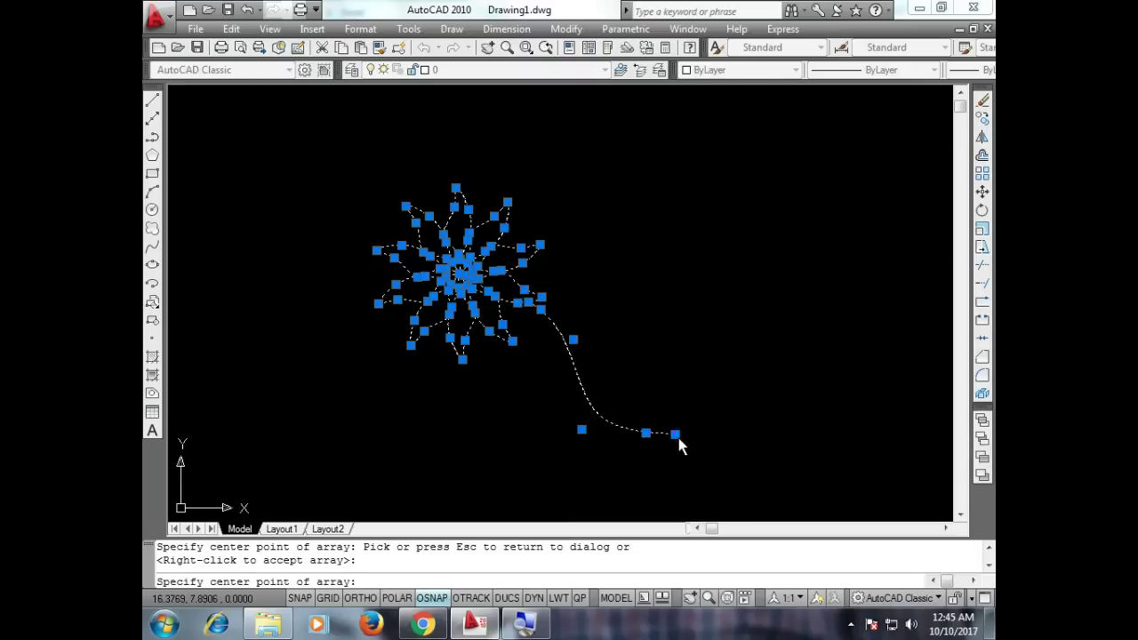
left_click(678, 445)
left_click(720, 413)
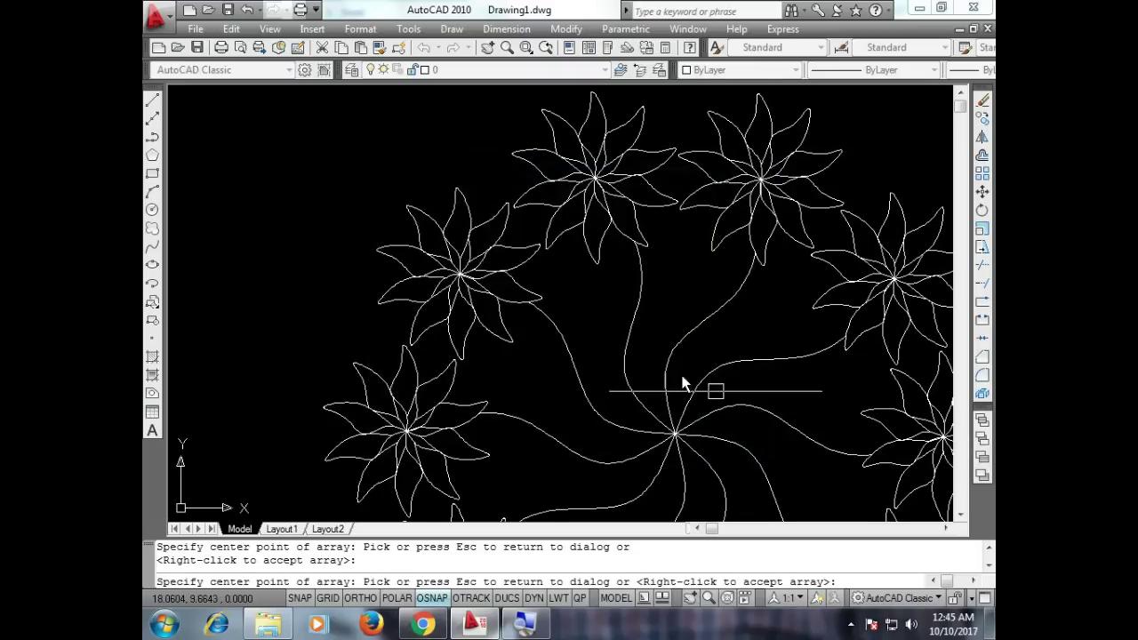
scroll(683, 382, "down", 7)
scroll(619, 349, "up", 3)
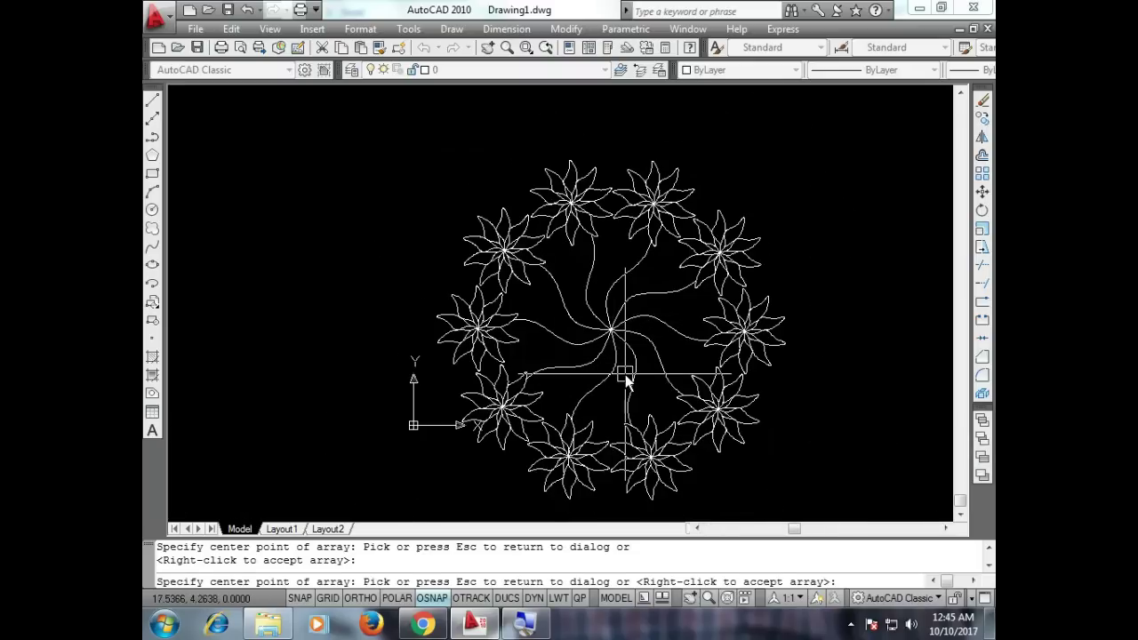
scroll(623, 373, "up", 2)
scroll(609, 354, "down", 2)
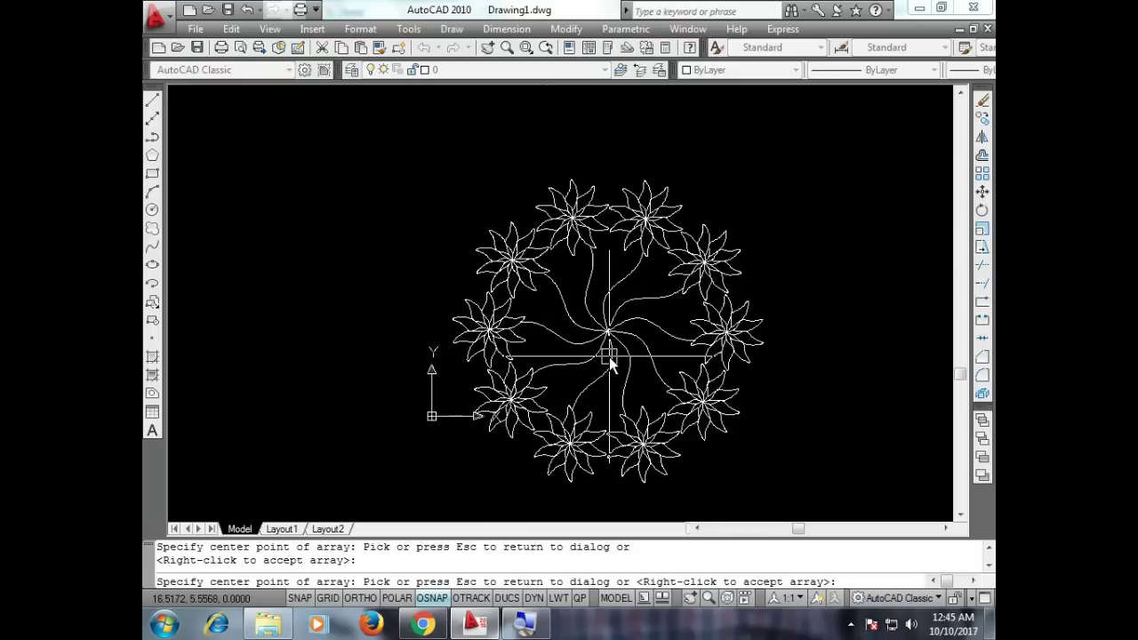
scroll(622, 331, "up", 1)
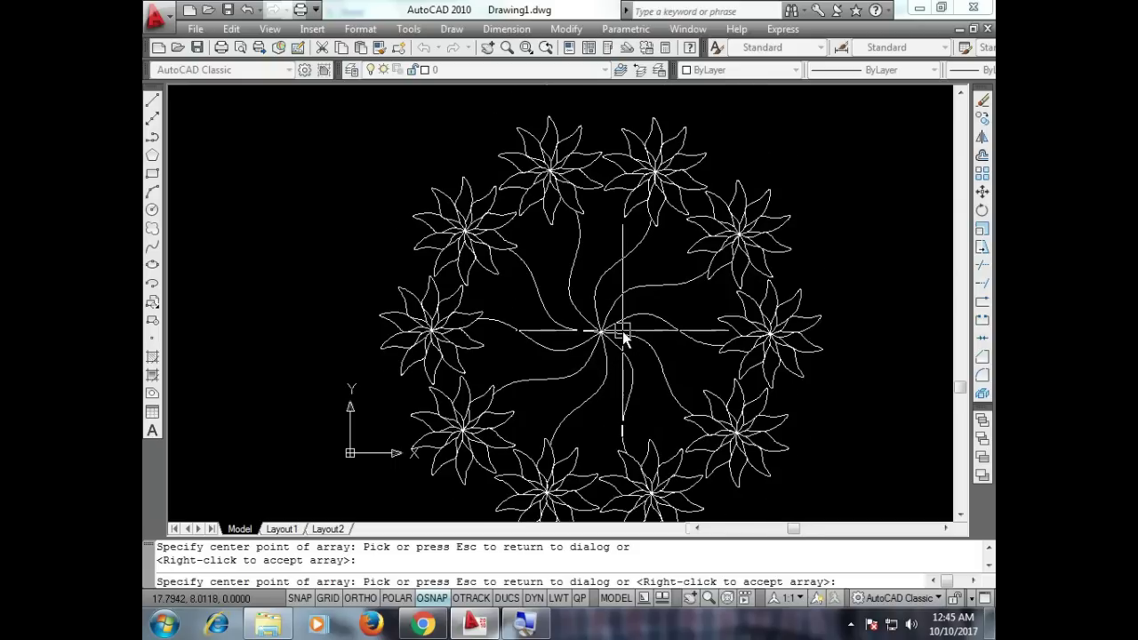
right_click(622, 331)
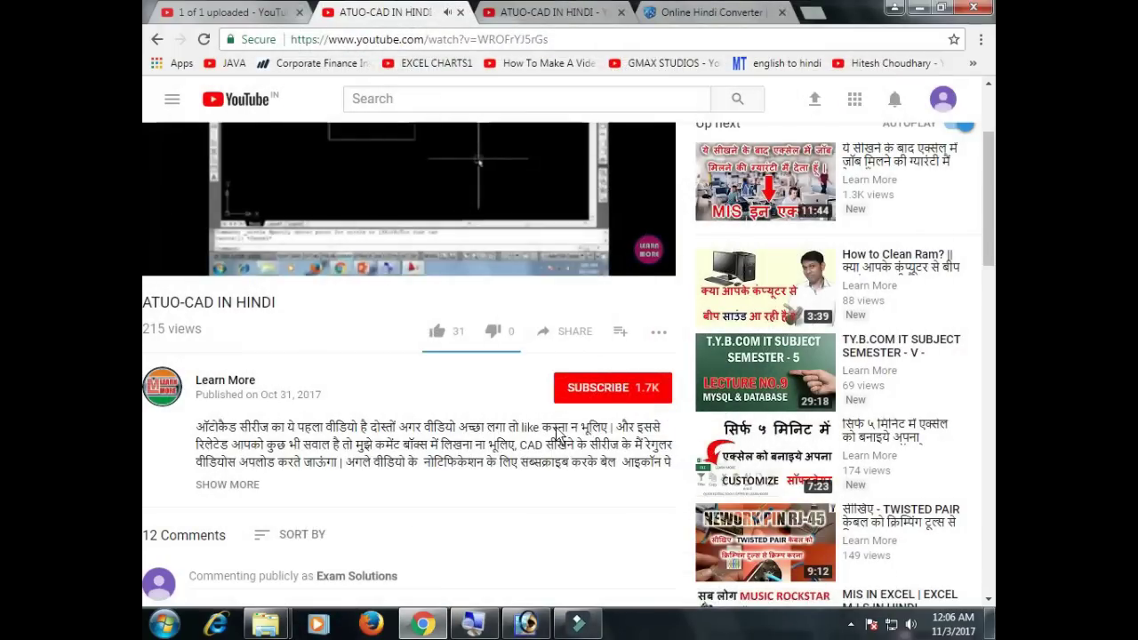
On the YouTube page, like the ATUO-CAD IN HINDI video and subscribe to the Learn More channel with notifications turned on.
left_click(435, 334)
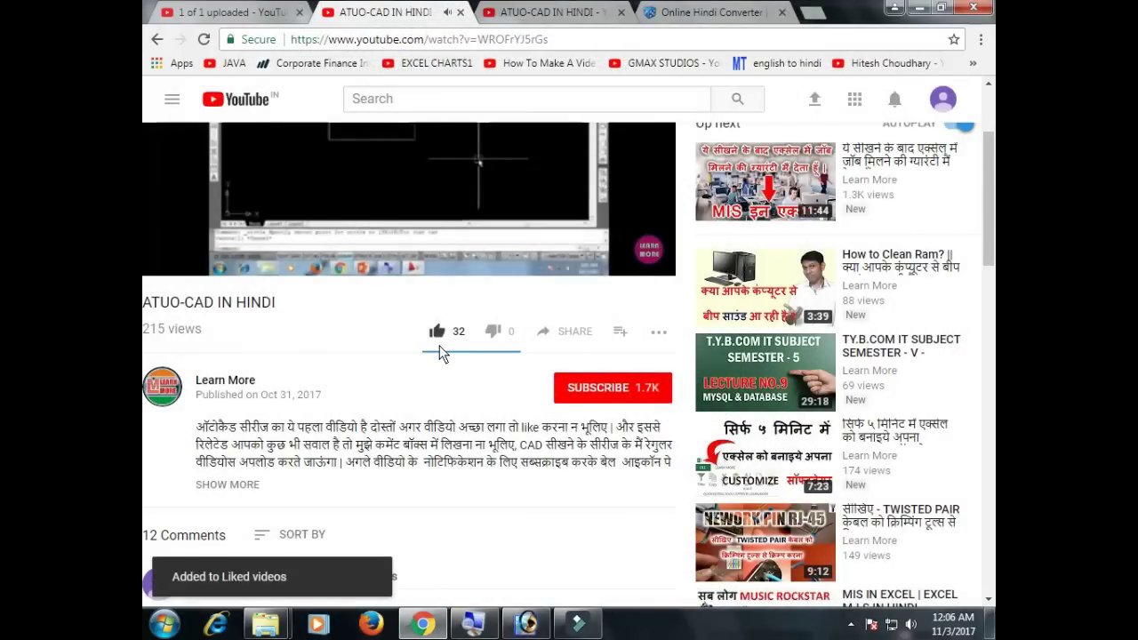
left_click(619, 402)
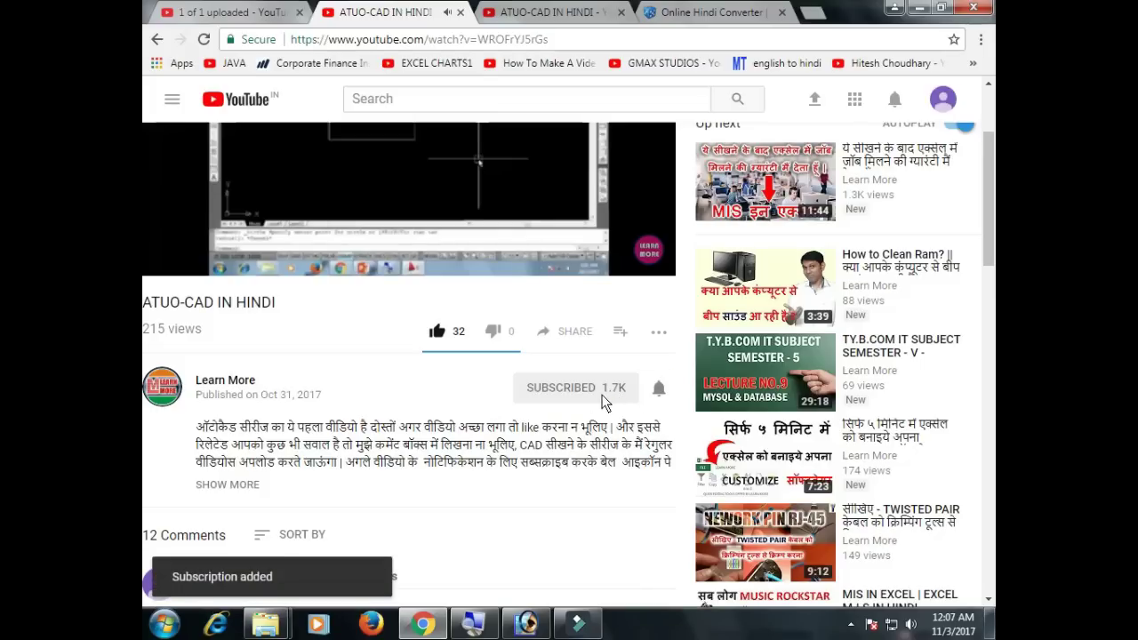
left_click(659, 395)
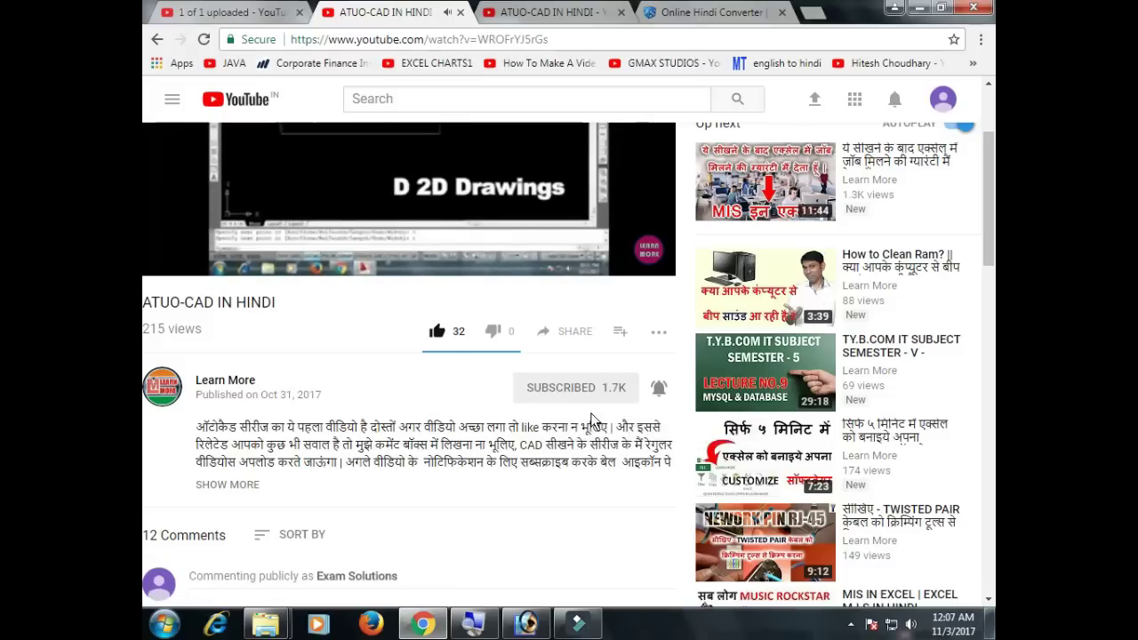
Write the comment "tell me about this this" under the video.
scroll(591, 413, "down", 1)
left_click(253, 494)
type("tell me about th")
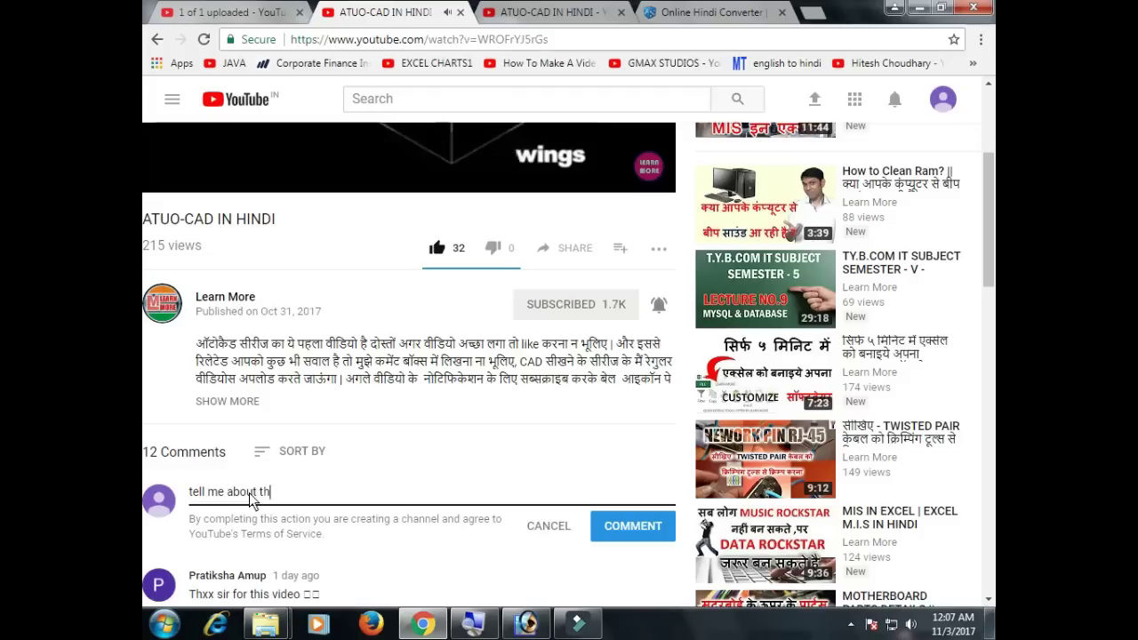
type("is this..")
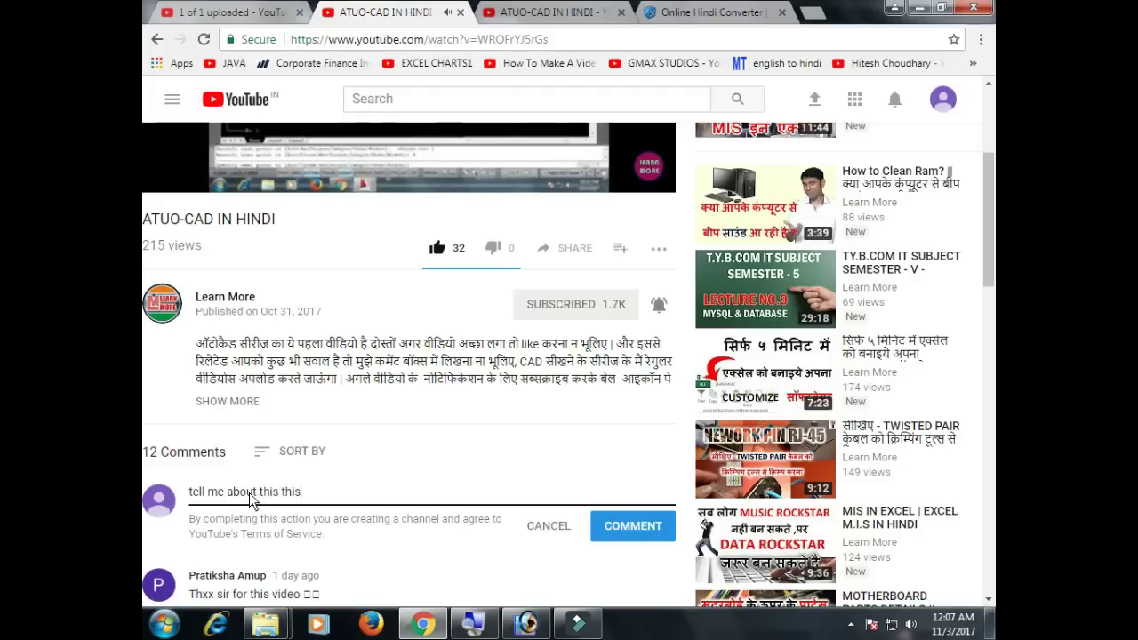